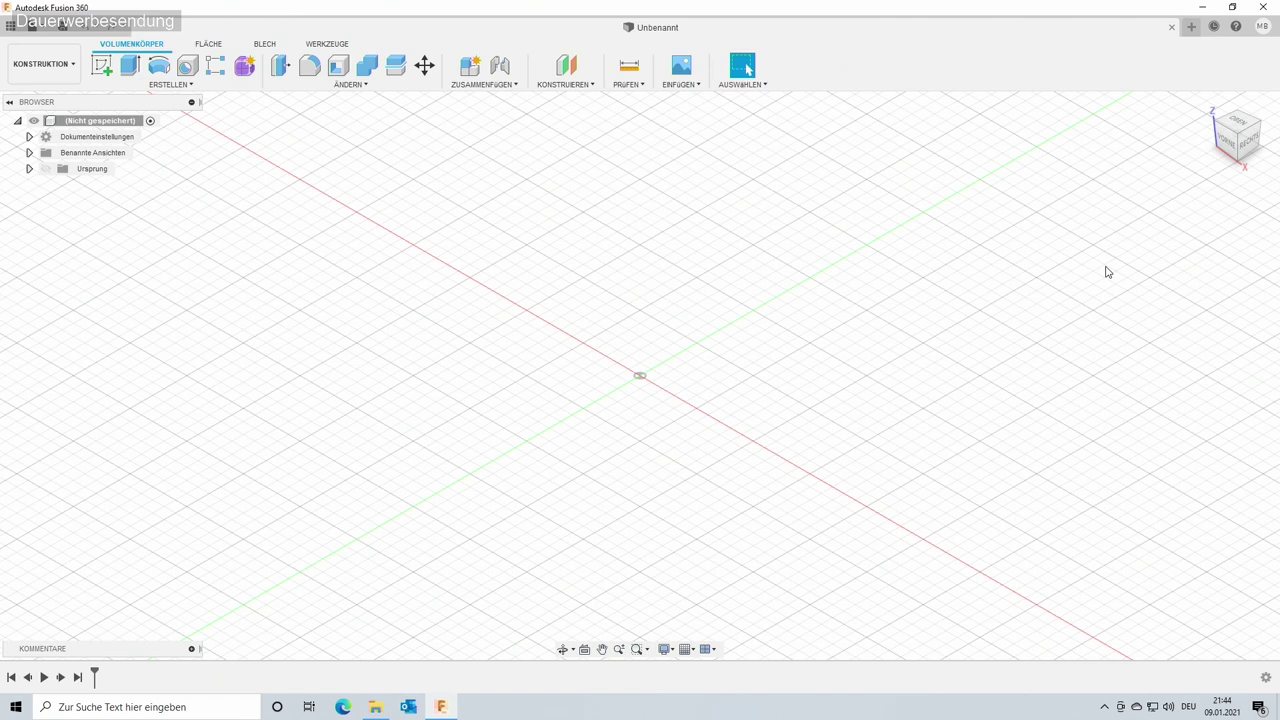
Review the skirting-board reference photos of the board's height and thickness, then close them.
click(376, 707)
double_click(586, 363)
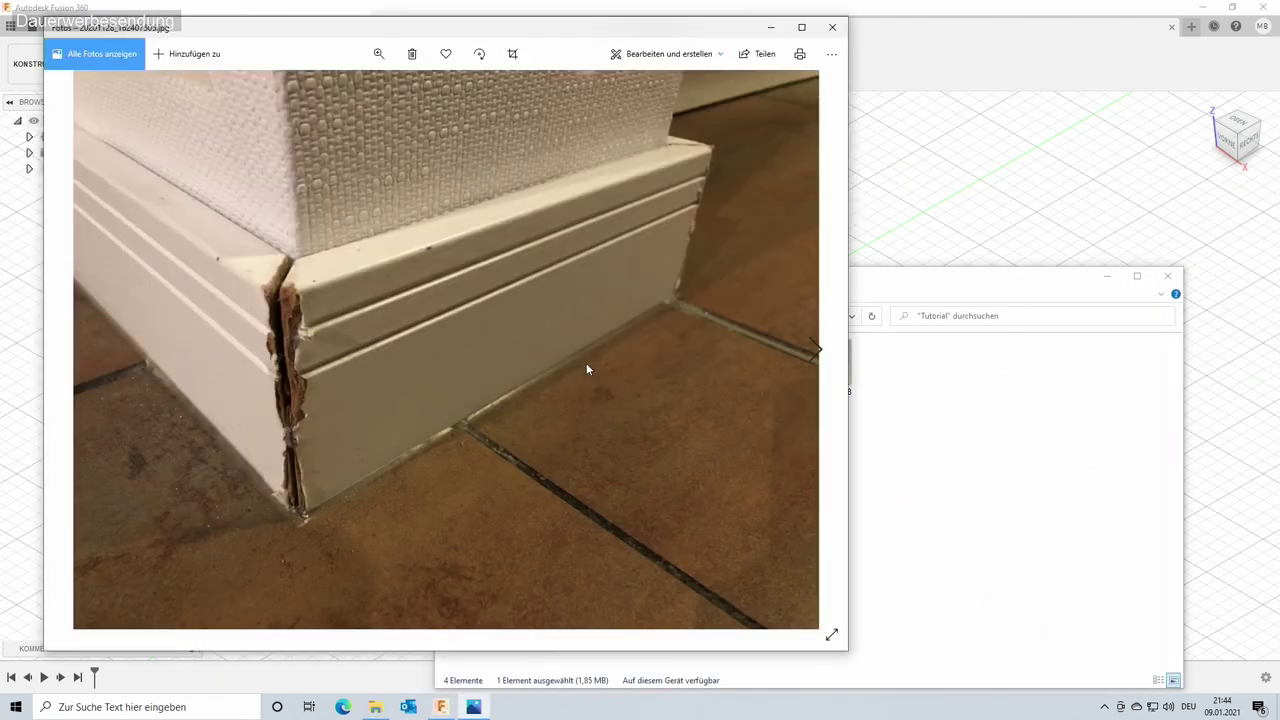
click(806, 352)
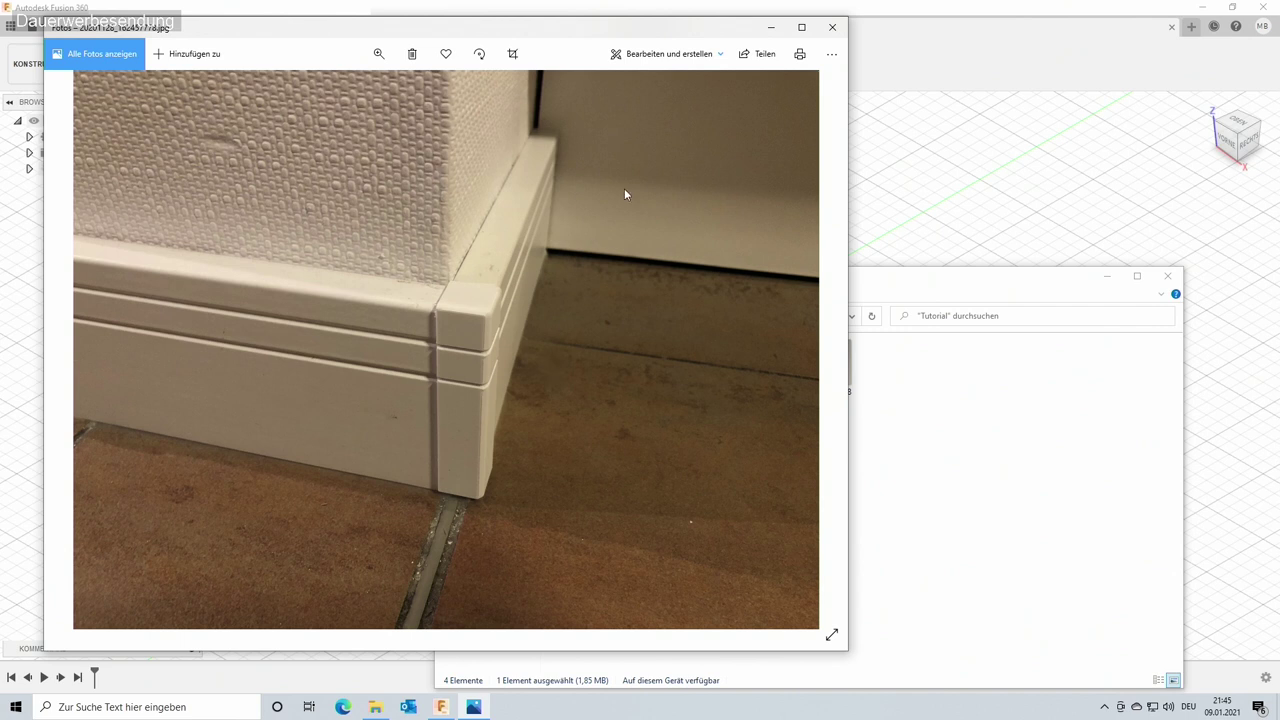
click(811, 350)
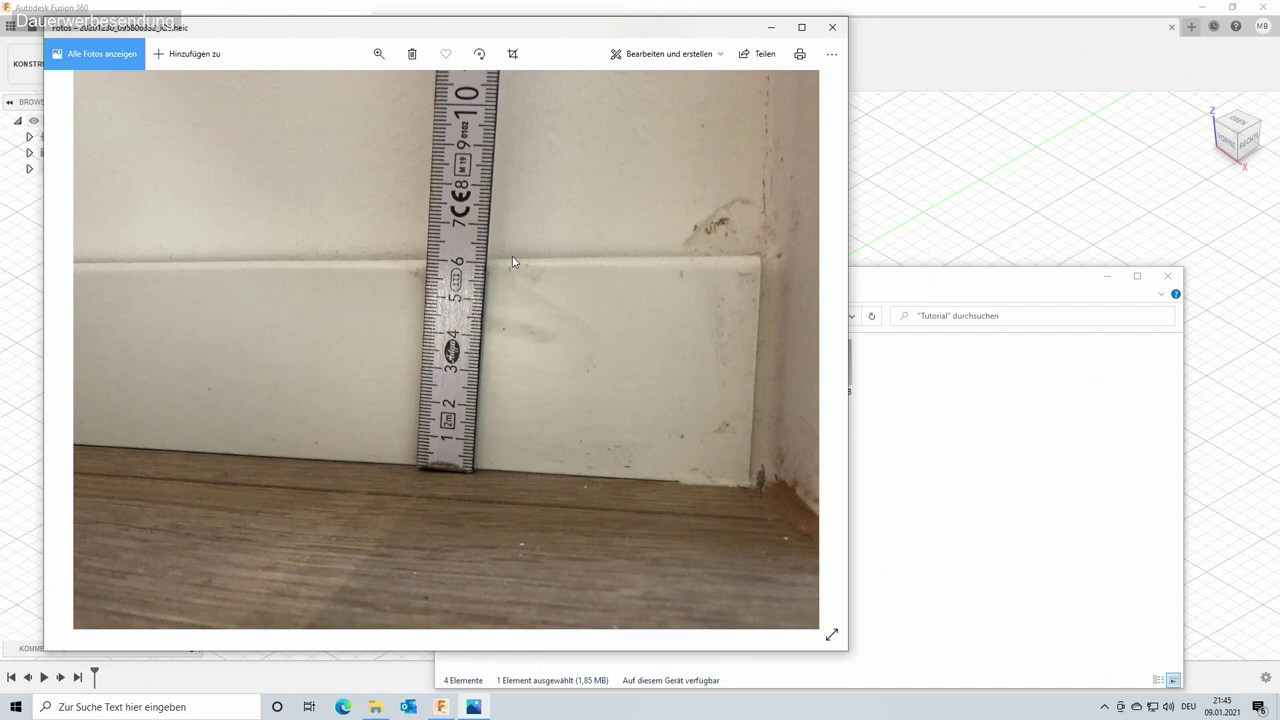
mouse_move(814, 352)
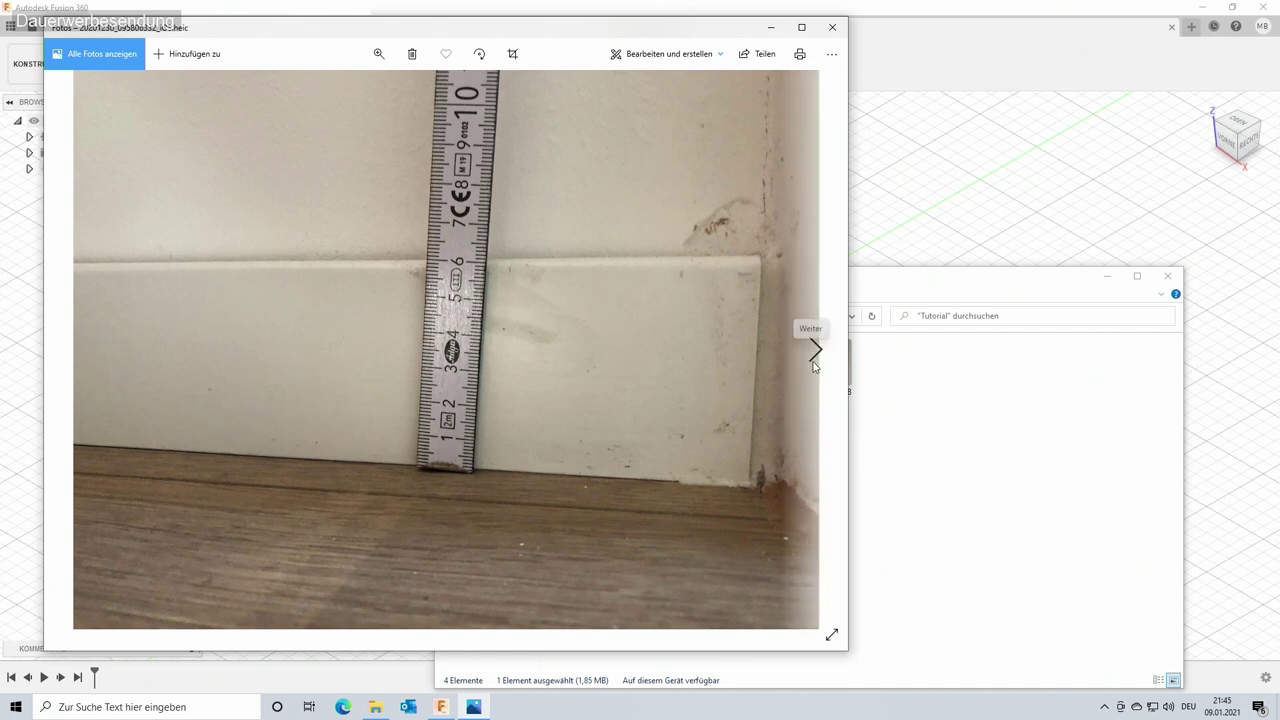
click(813, 358)
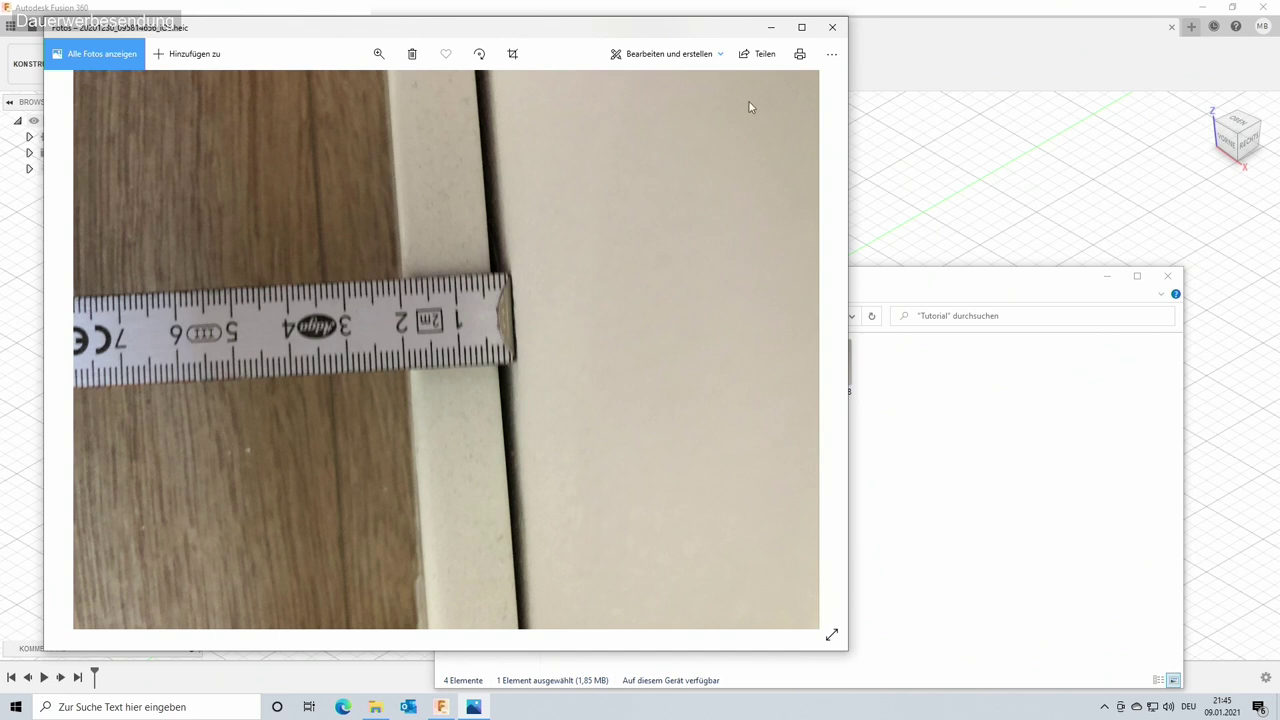
click(832, 27)
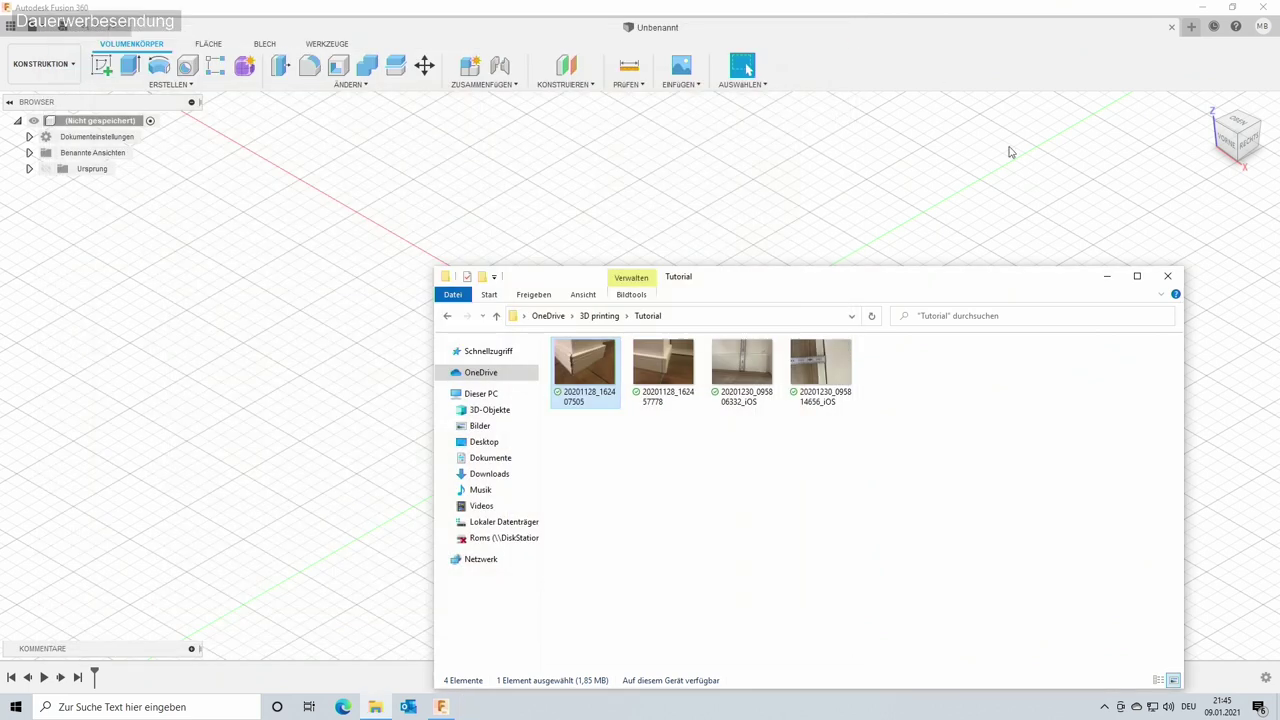
click(1106, 280)
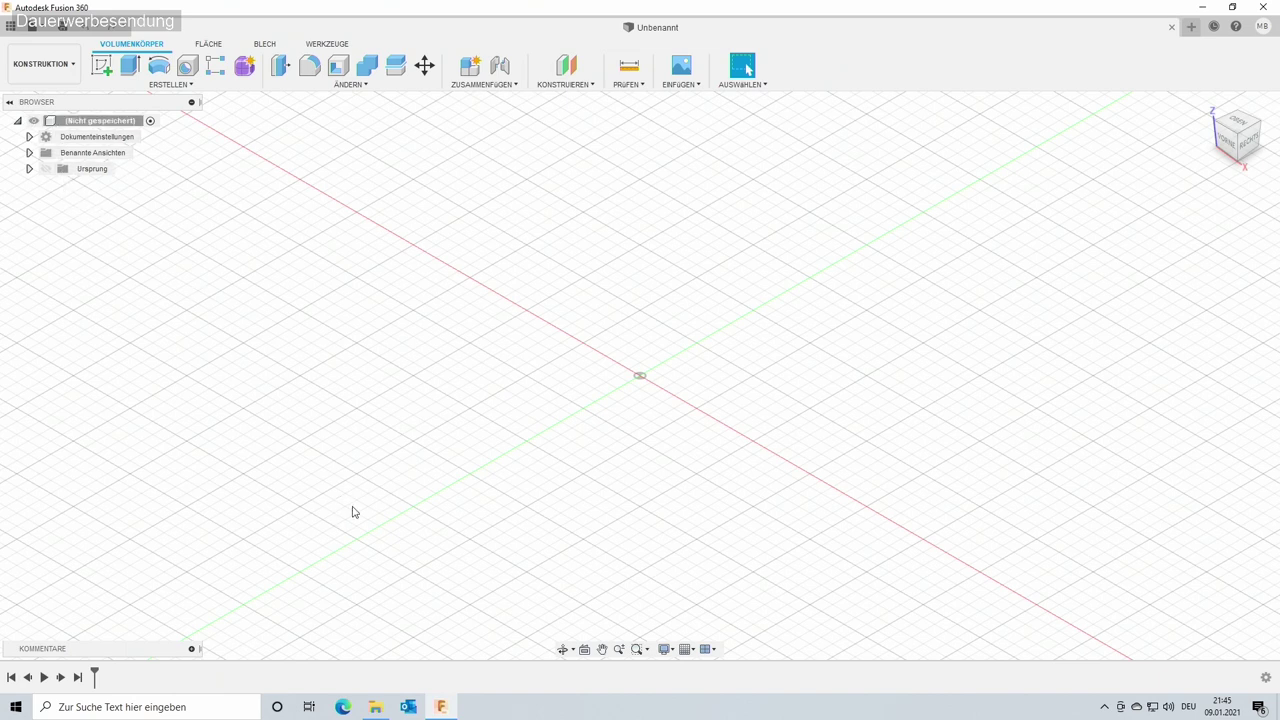
click(1238, 124)
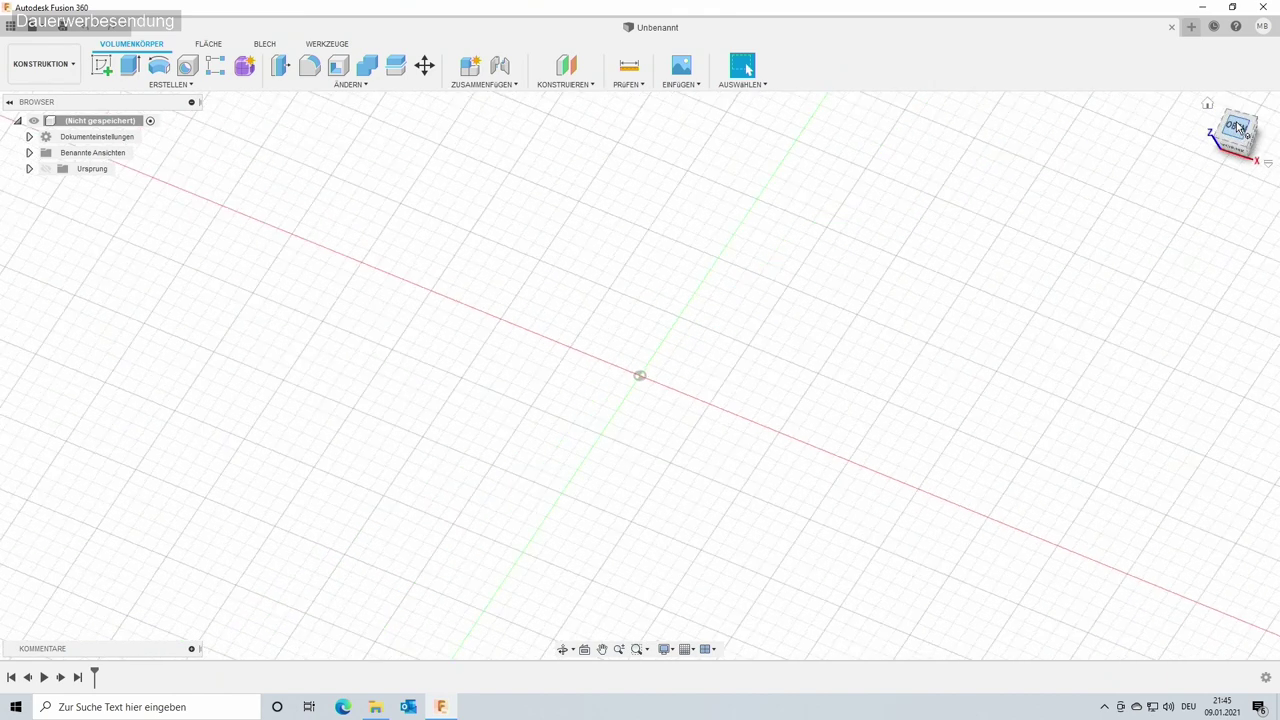
click(1208, 106)
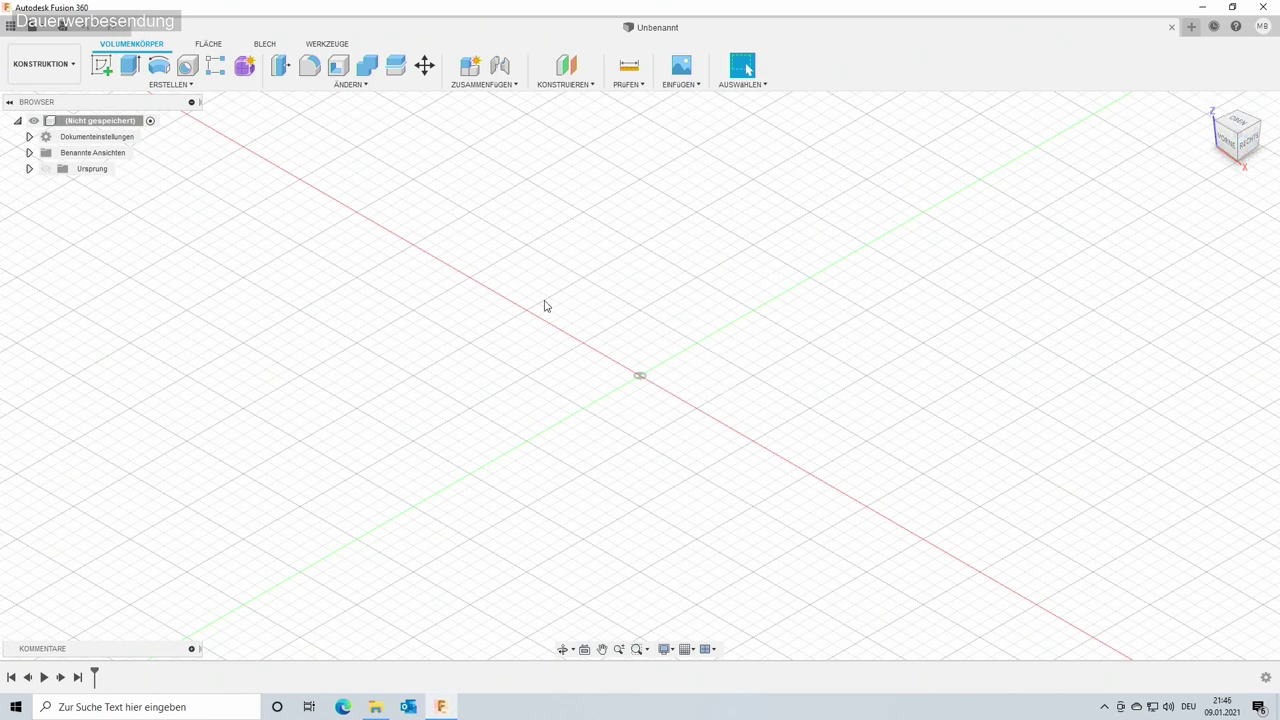
Sketch an 18 × 18 mm rectangle on the XY ground plane, one corner at the origin.
click(100, 68)
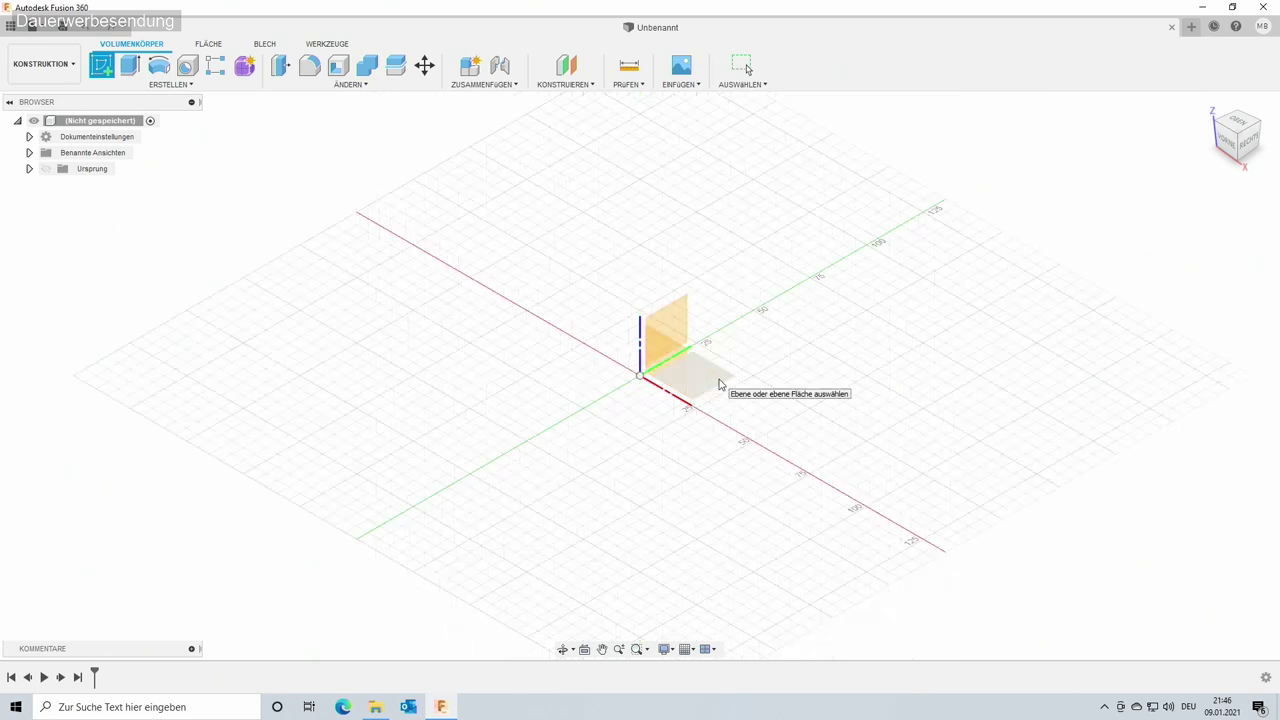
click(718, 382)
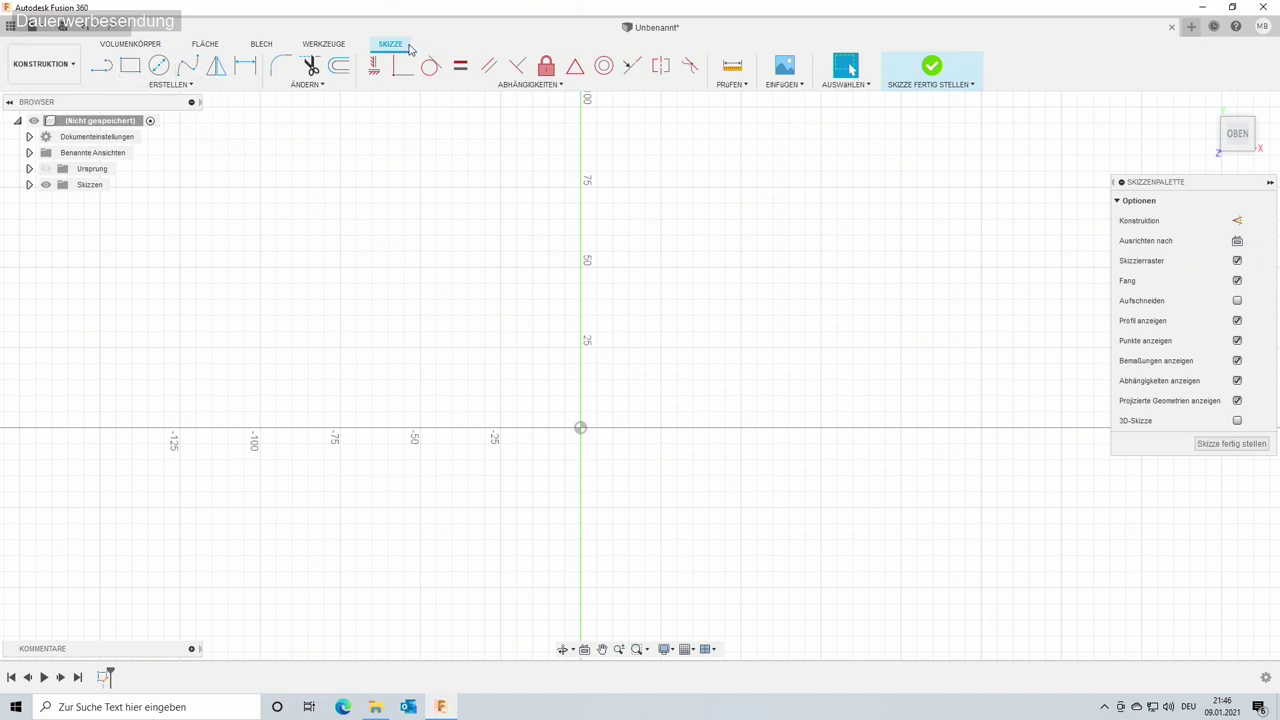
click(130, 68)
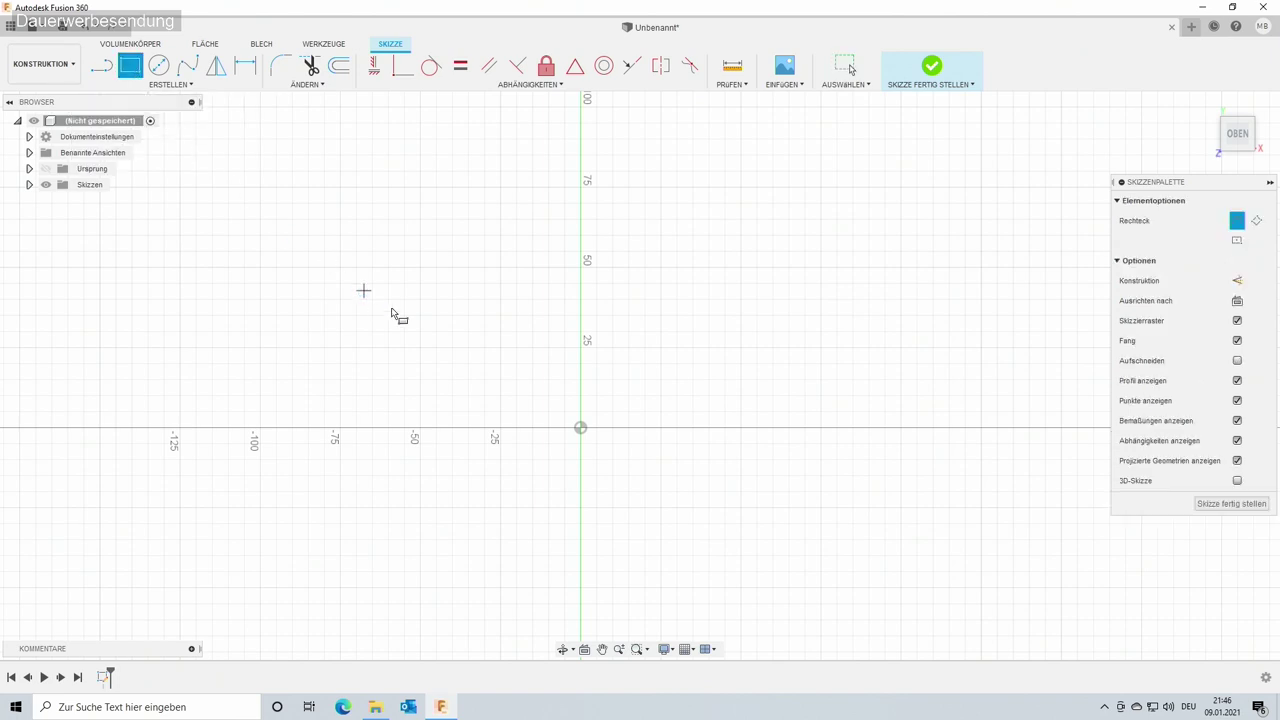
click(580, 429)
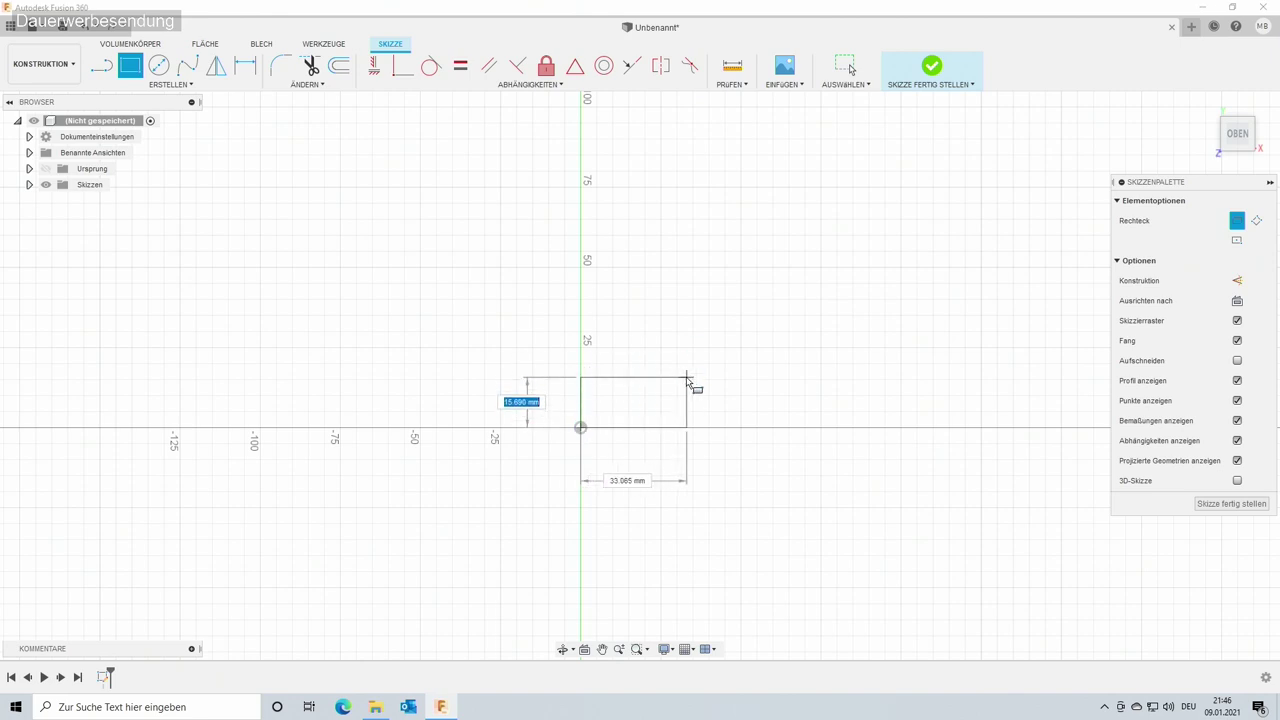
text(18)
key(Tab)
text(18)
key(Tab)
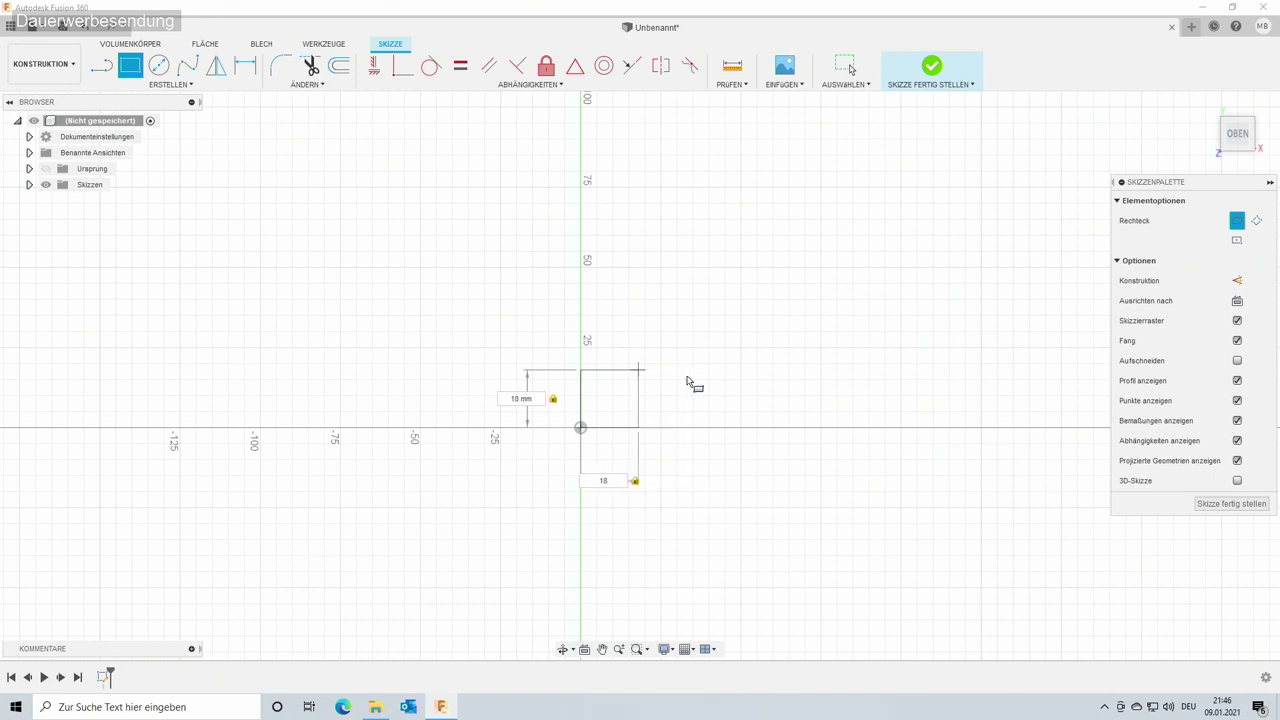
key(Return)
key(Escape)
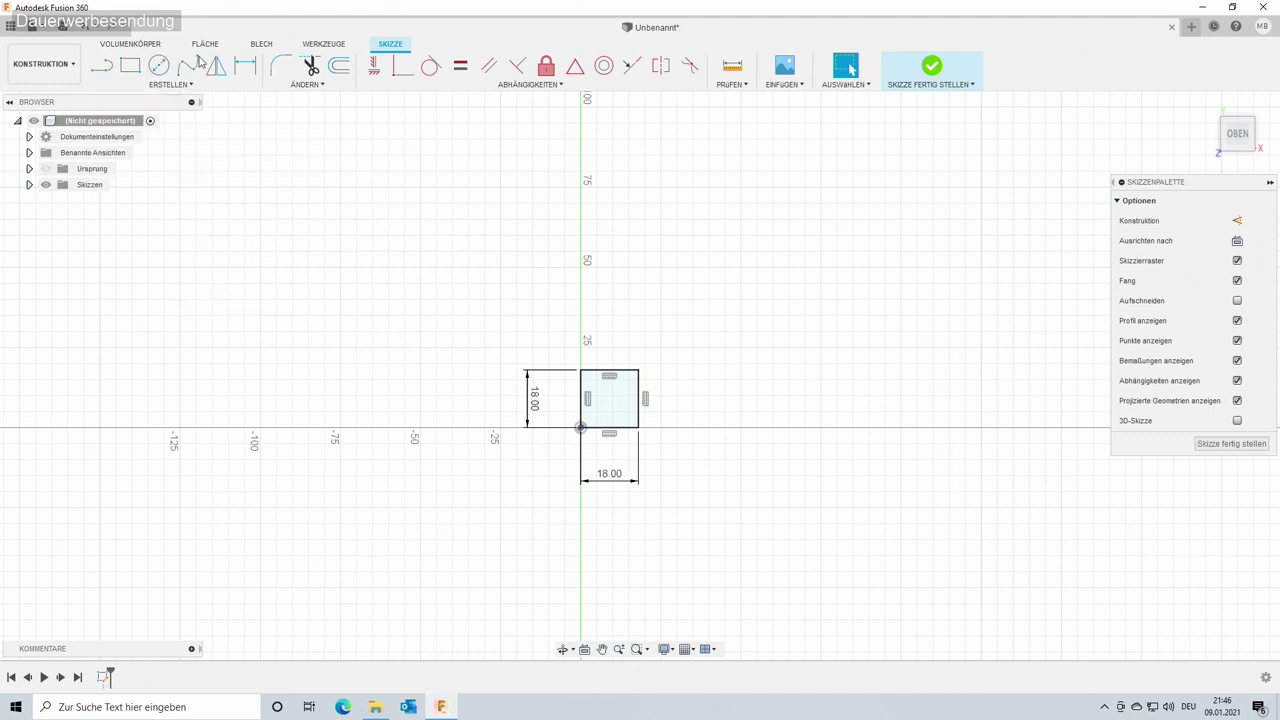
Offset the 18 mm square outward by 2 mm and finish the sketch.
click(342, 67)
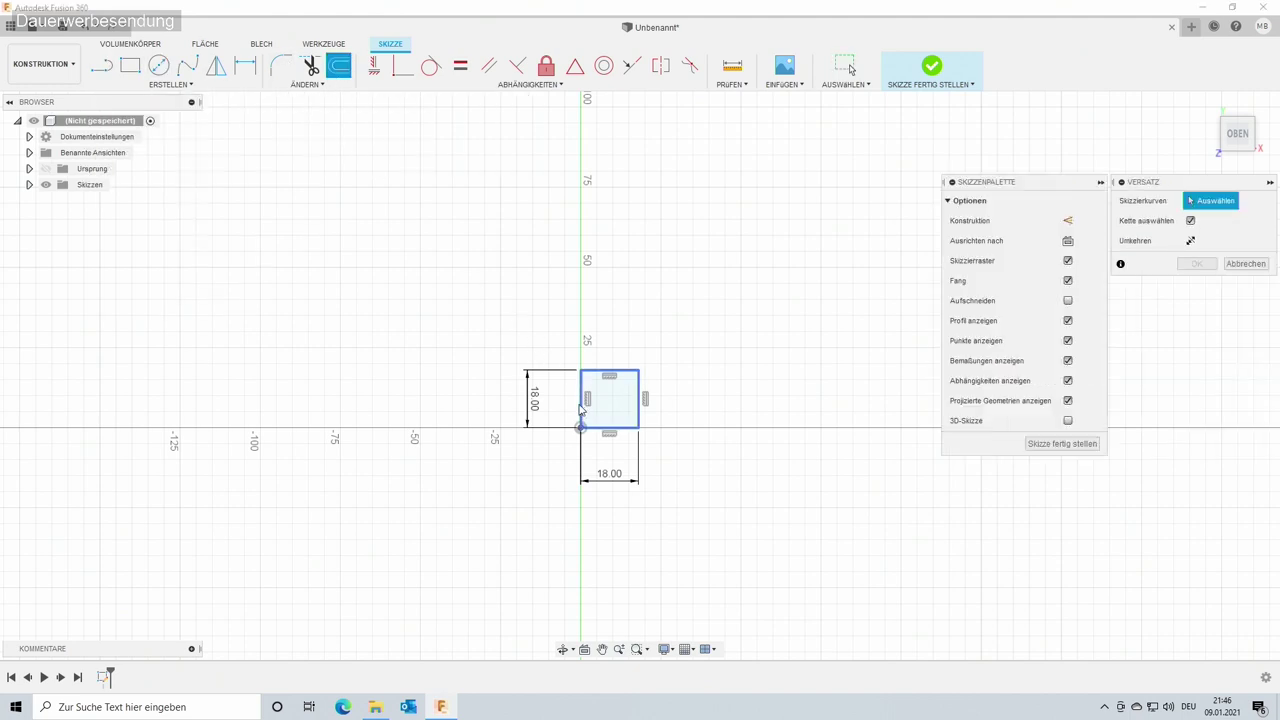
scroll(580, 410, up, 2)
scroll(578, 409, up, 2)
scroll(572, 408, up, 3)
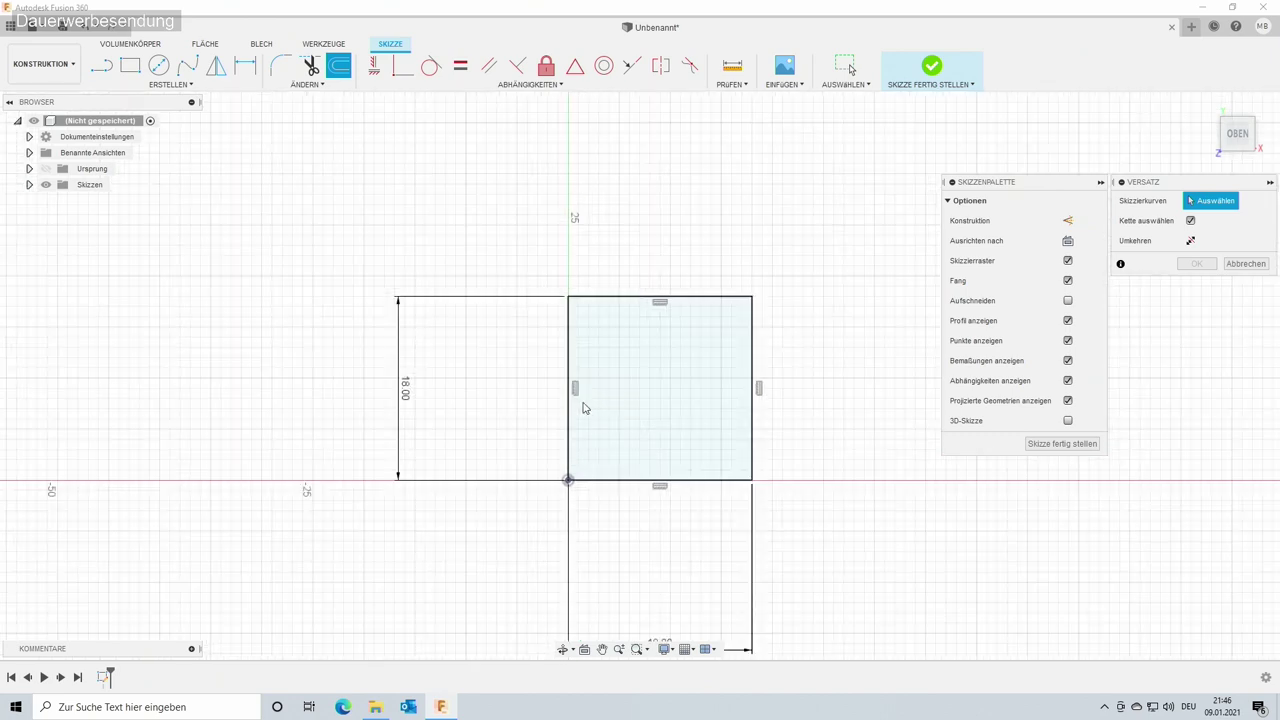
click(570, 410)
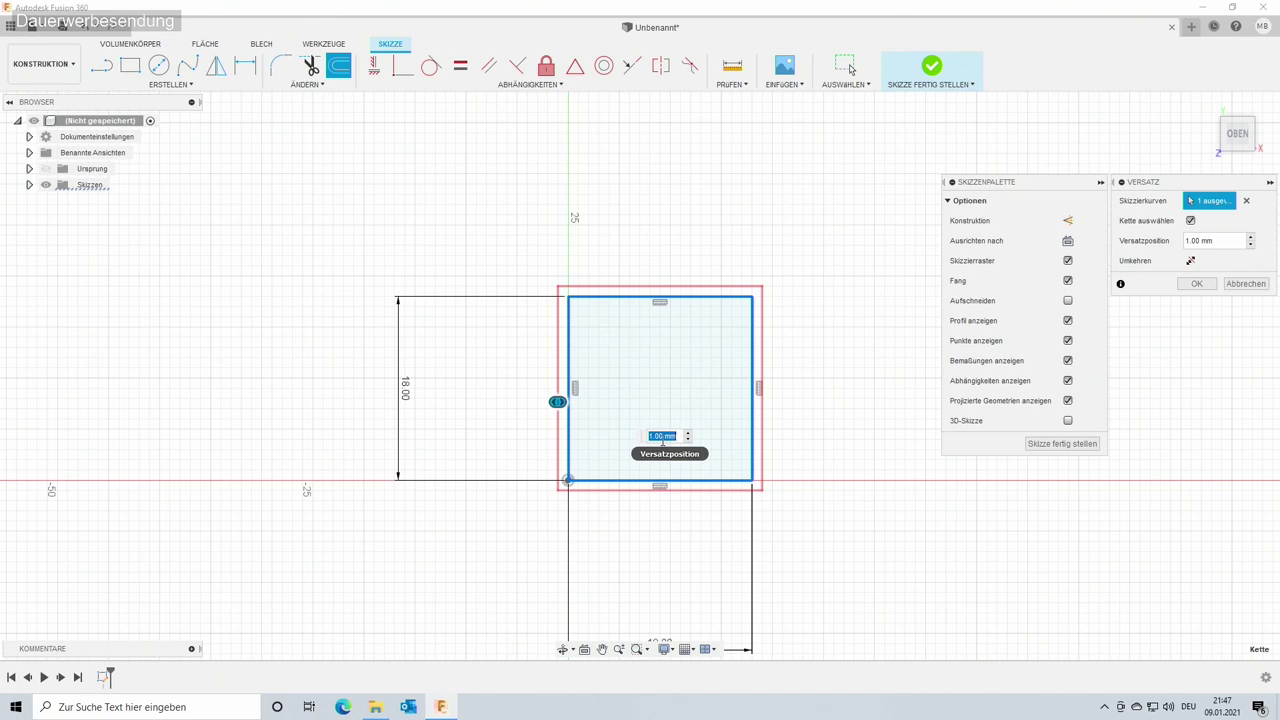
text(2)
key(Return)
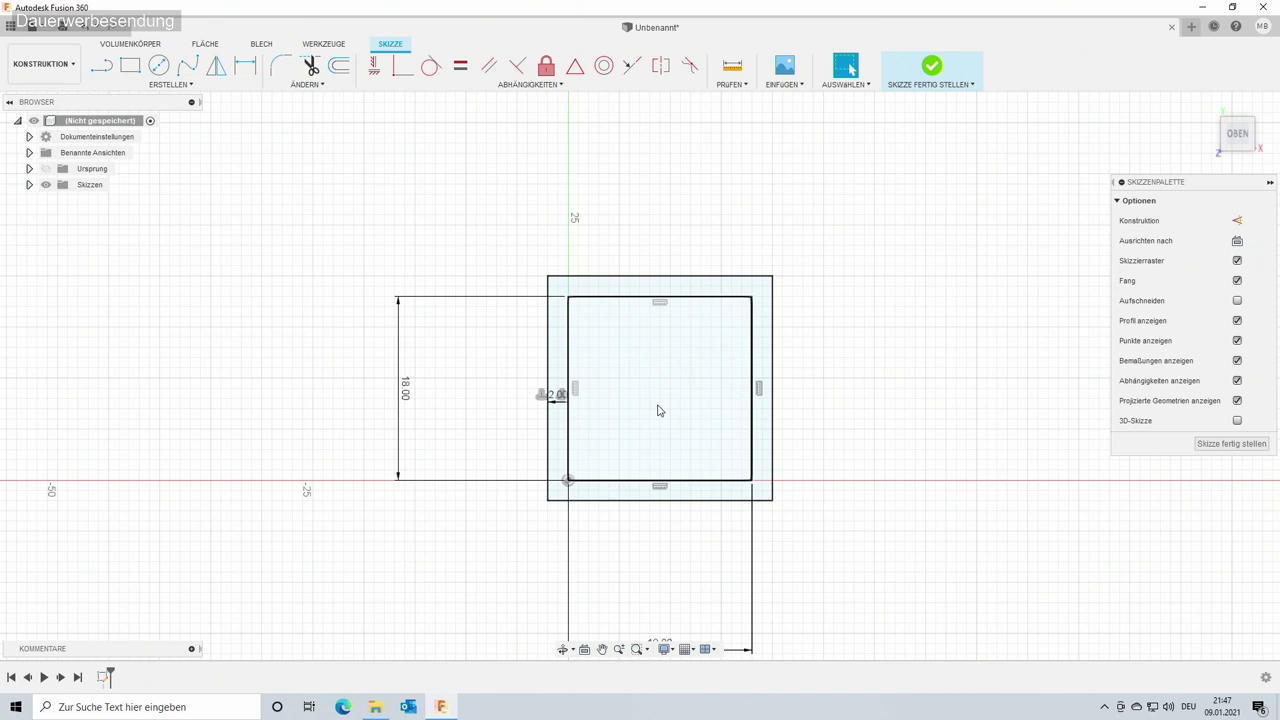
click(932, 67)
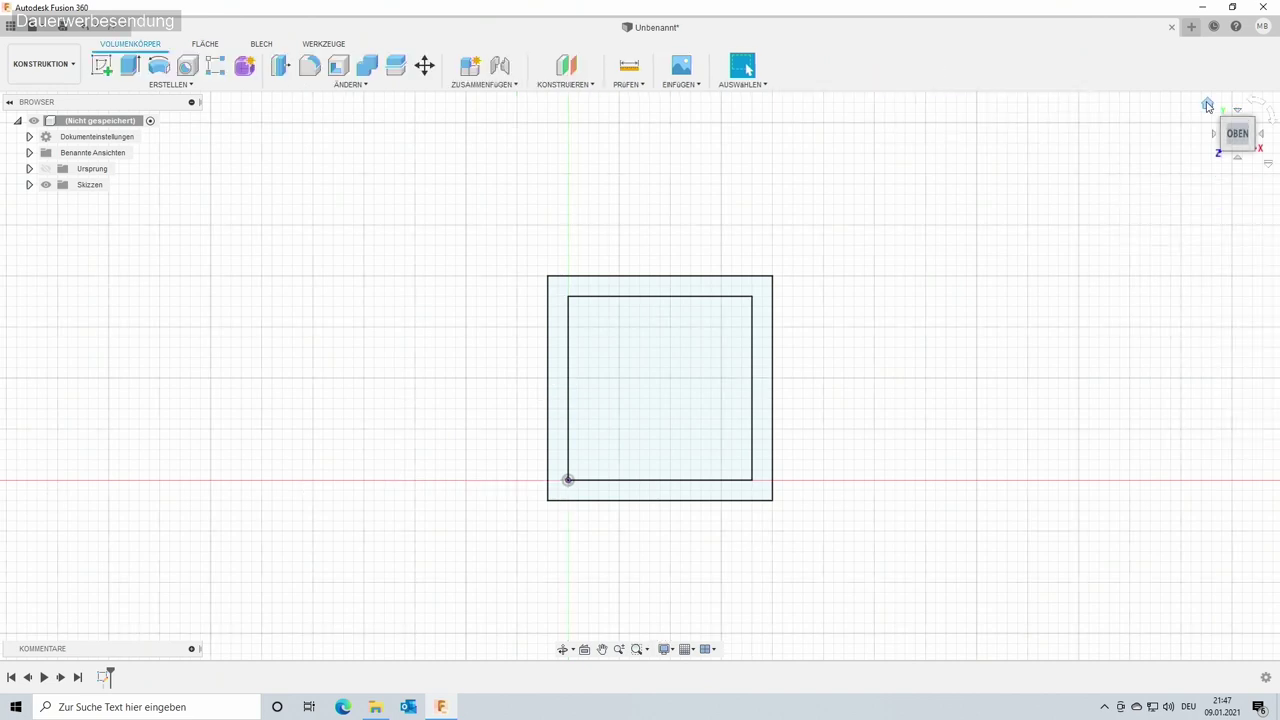
Extrude the outer frame and inner square profiles together by 60 mm.
click(1208, 104)
scroll(943, 357, up, 2)
scroll(943, 357, up, 2)
scroll(847, 396, down, 5)
scroll(726, 427, down, 3)
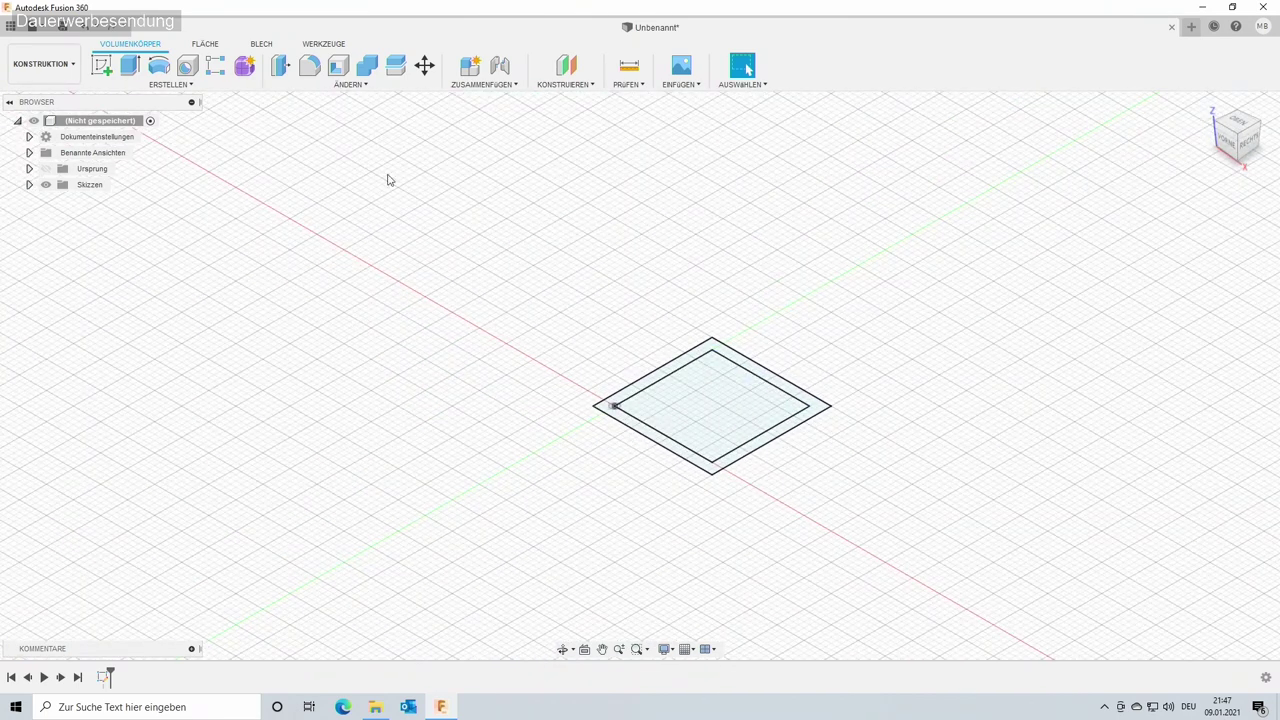
click(128, 65)
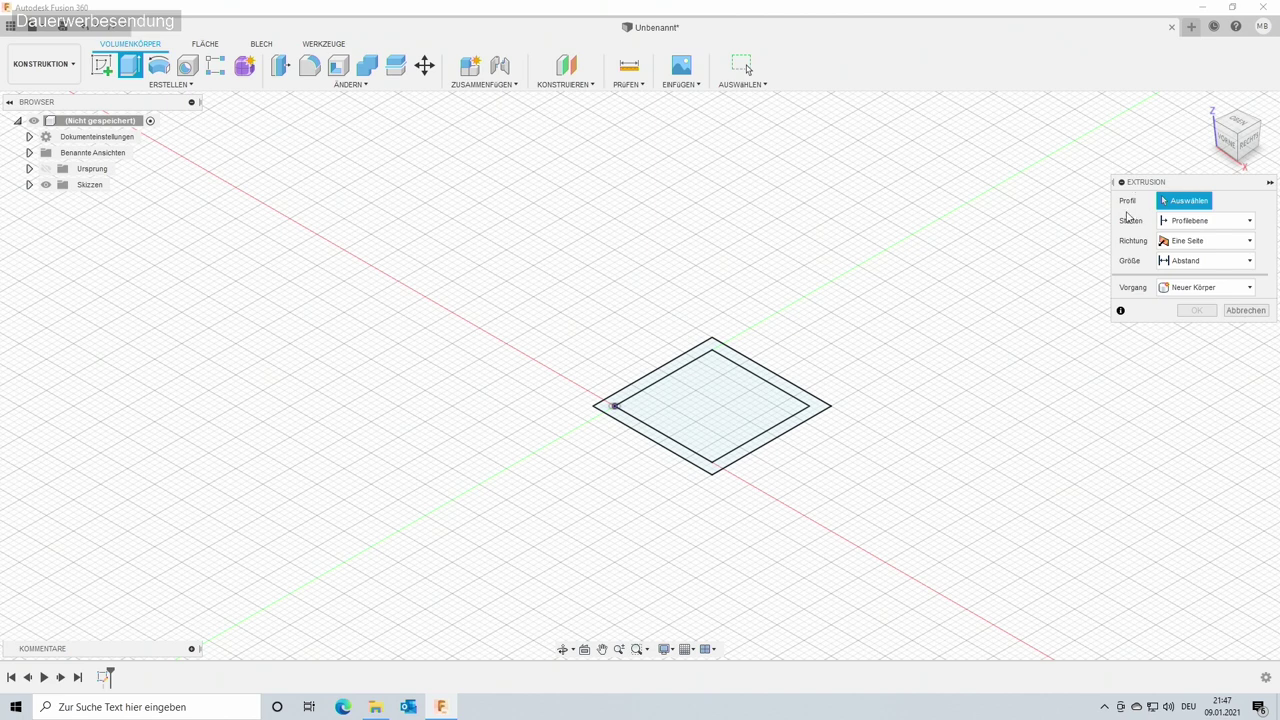
click(670, 374)
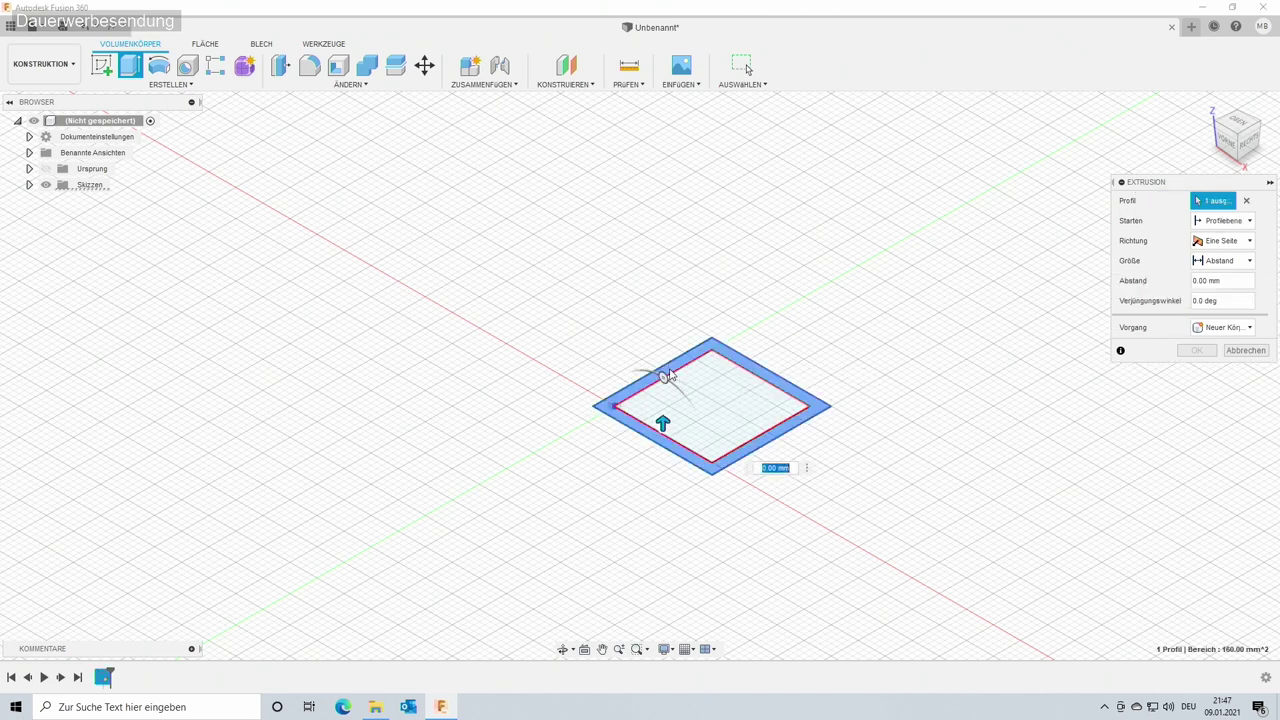
click(714, 415)
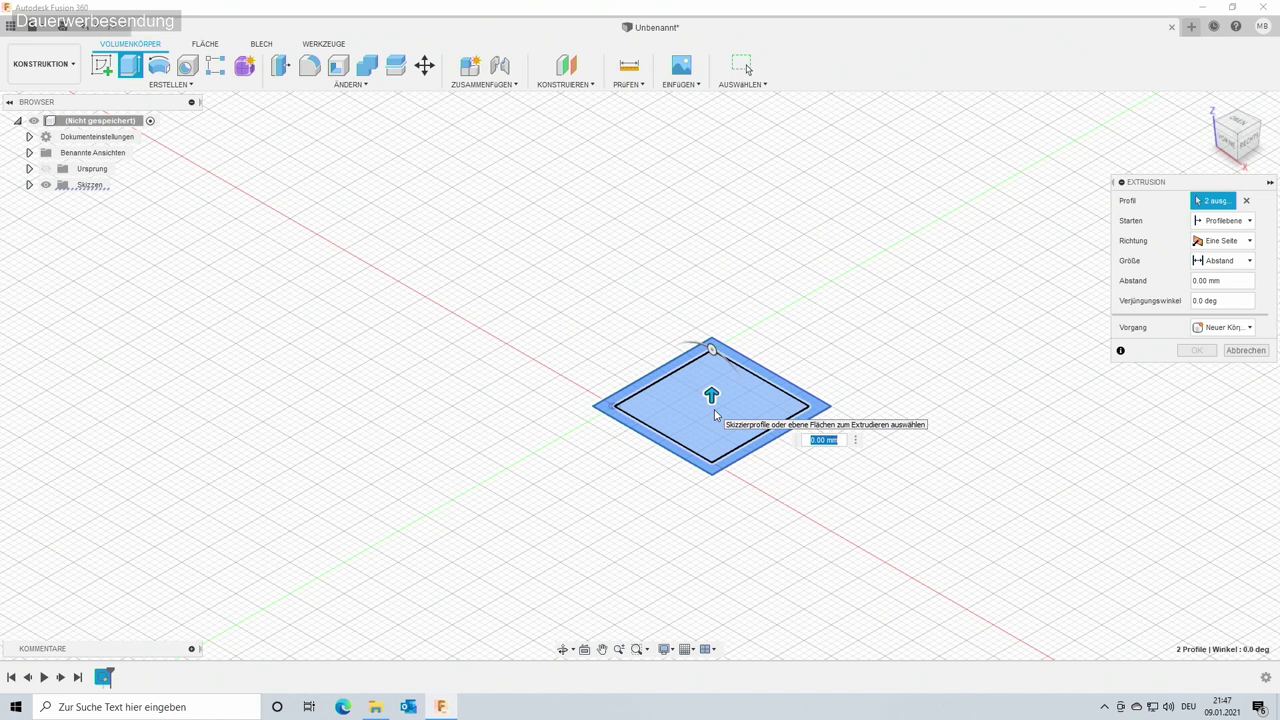
text(60)
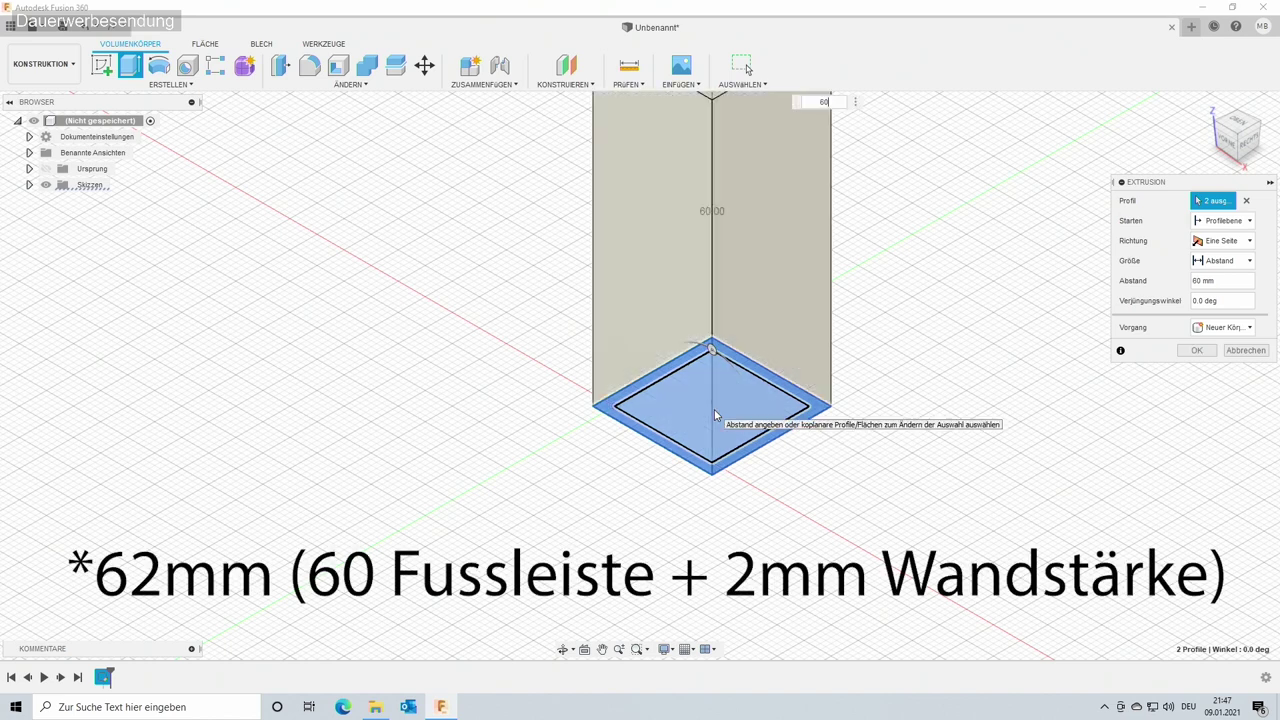
key(Return)
mouse_move(1236, 134)
click(1208, 105)
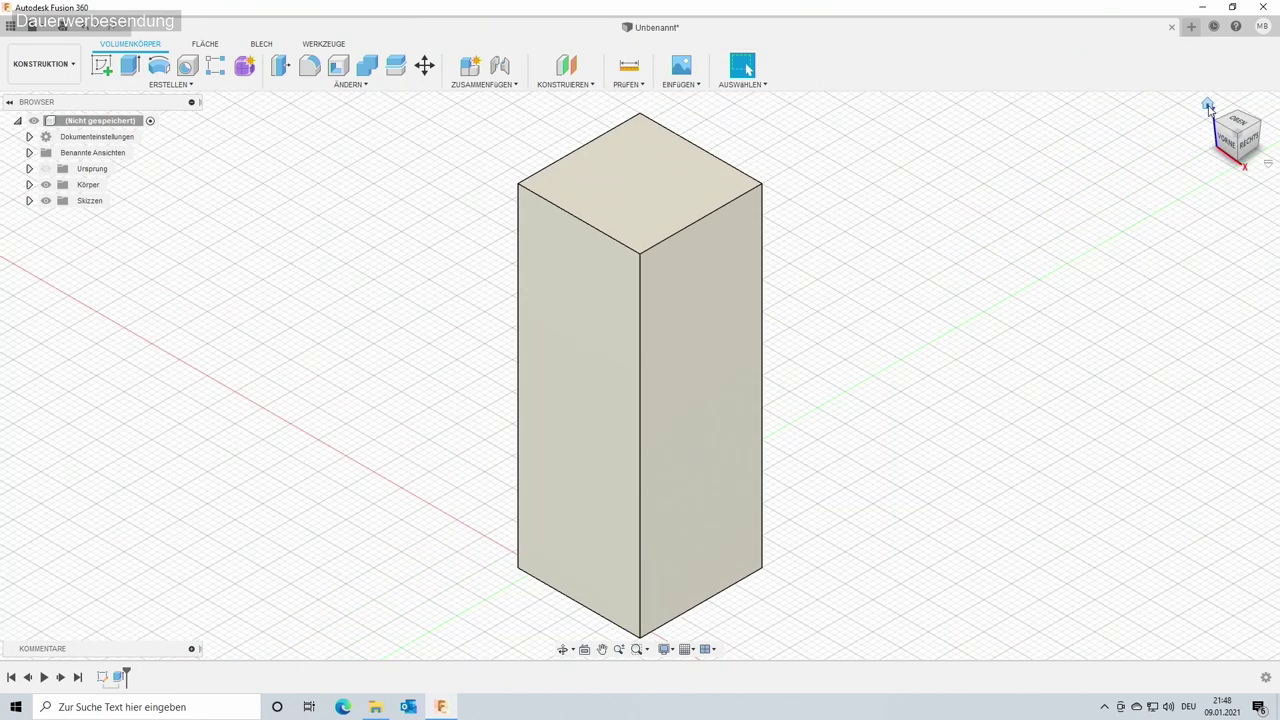
mouse_move(899, 430)
shift+middle_down()
mouse_move(926, 434)
mouse_move(949, 403)
mouse_move(889, 394)
mouse_move(874, 417)
mouse_move(911, 416)
shift+middle_up()
key(Escape)
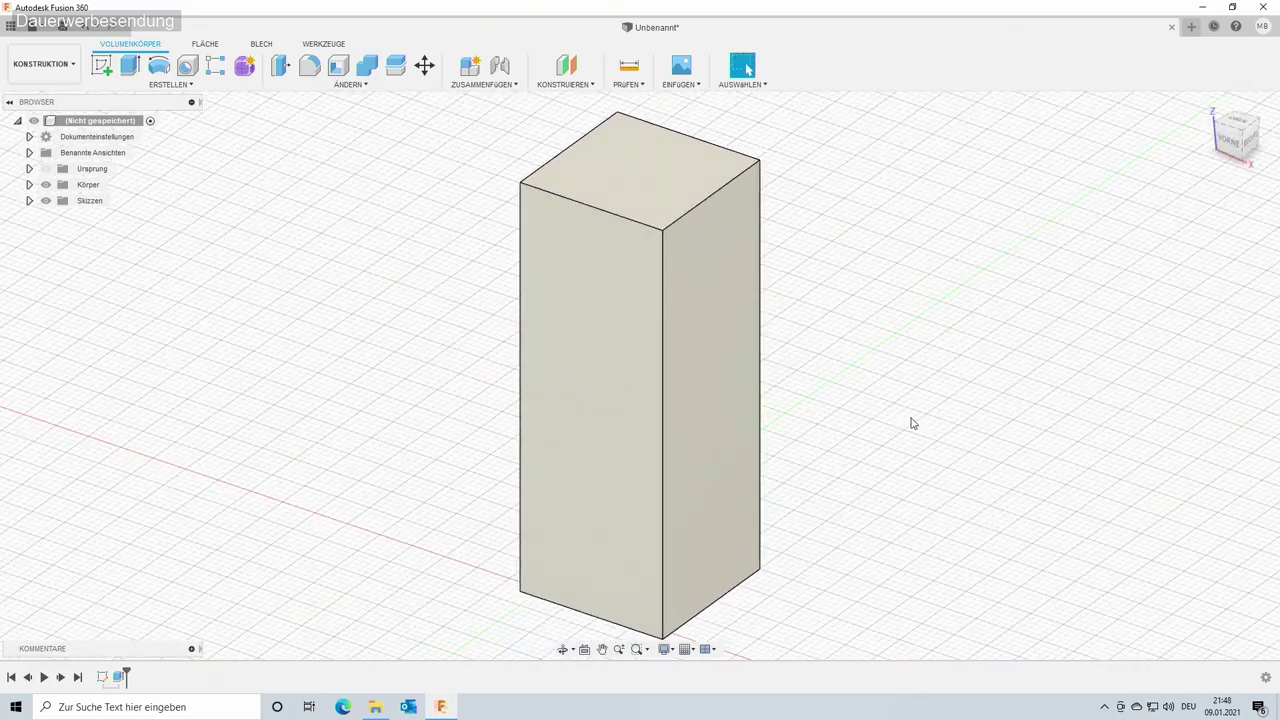
click(1208, 105)
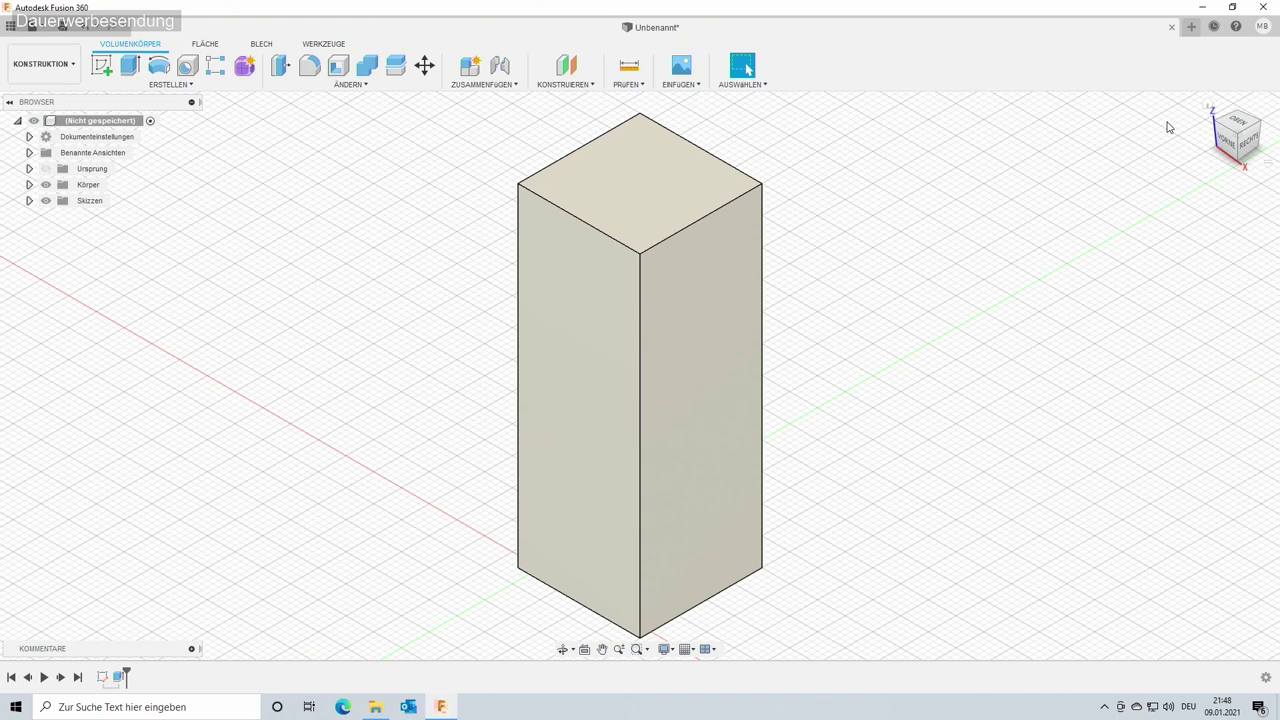
Shell the block with 2 mm walls, leaving the top and two side faces open.
click(341, 73)
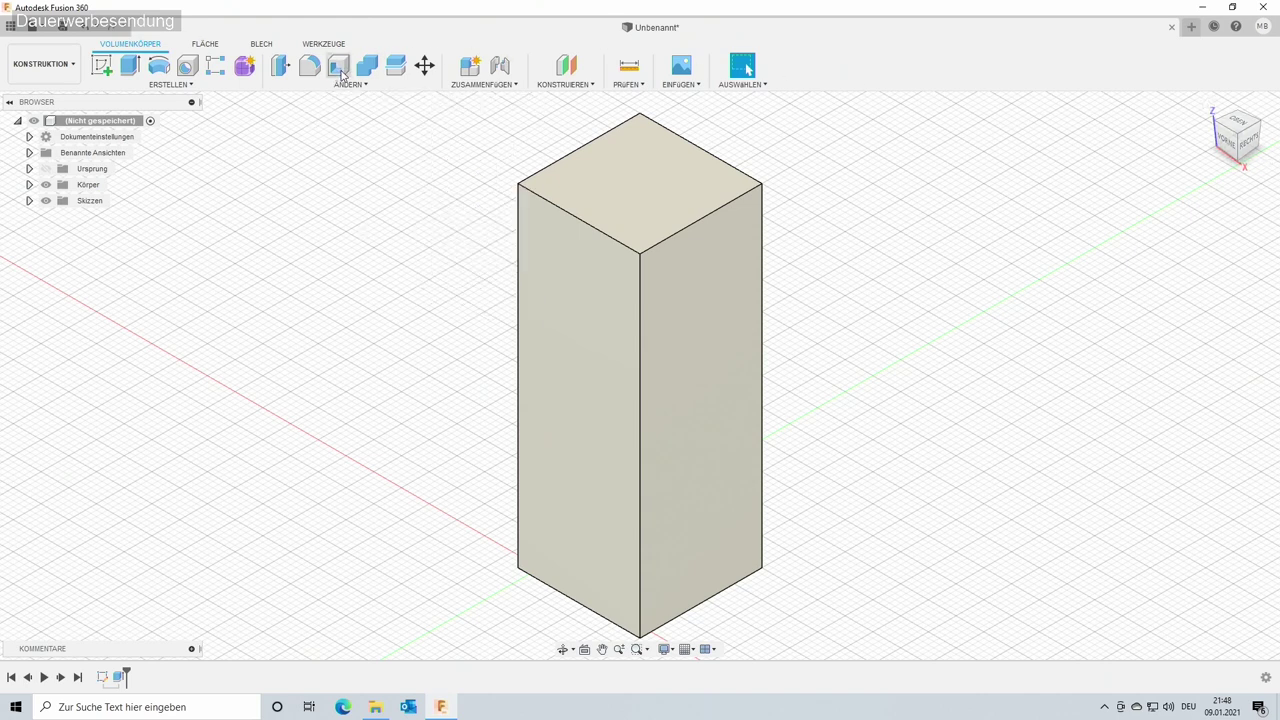
click(645, 176)
click(737, 330)
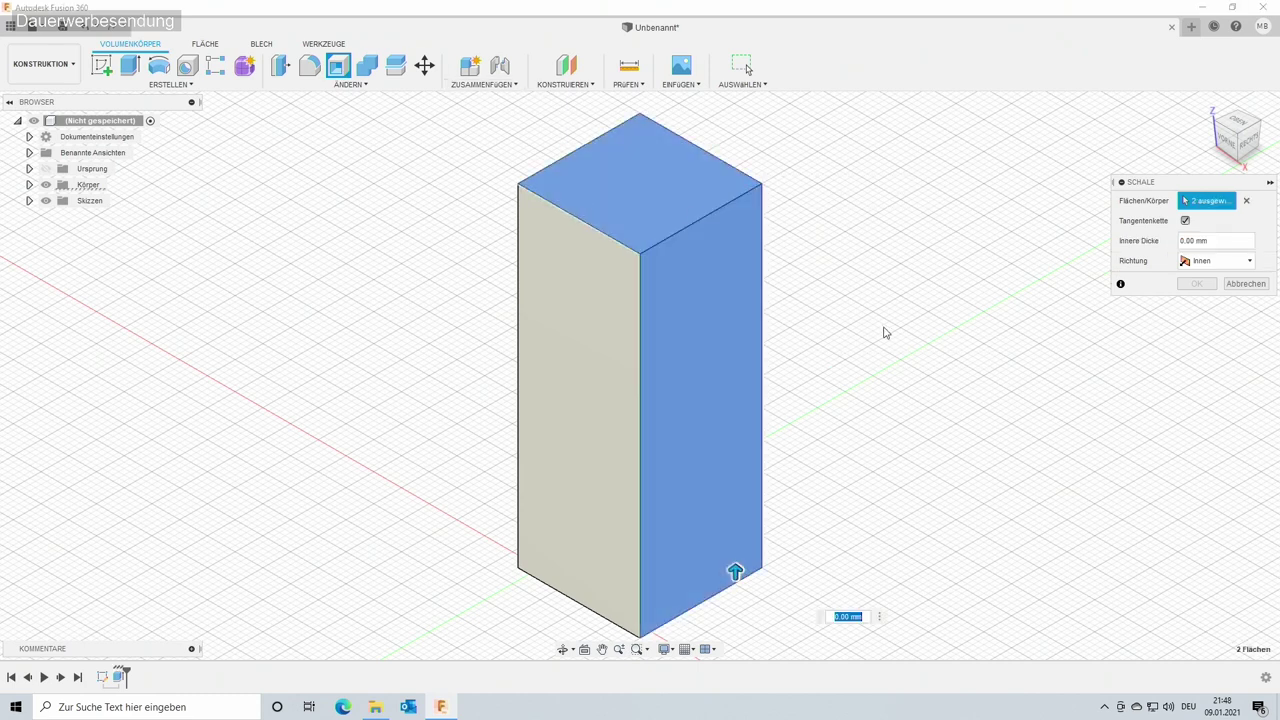
mouse_move(883, 323)
shift+middle_down()
mouse_move(794, 343)
mouse_move(742, 390)
shift+middle_up()
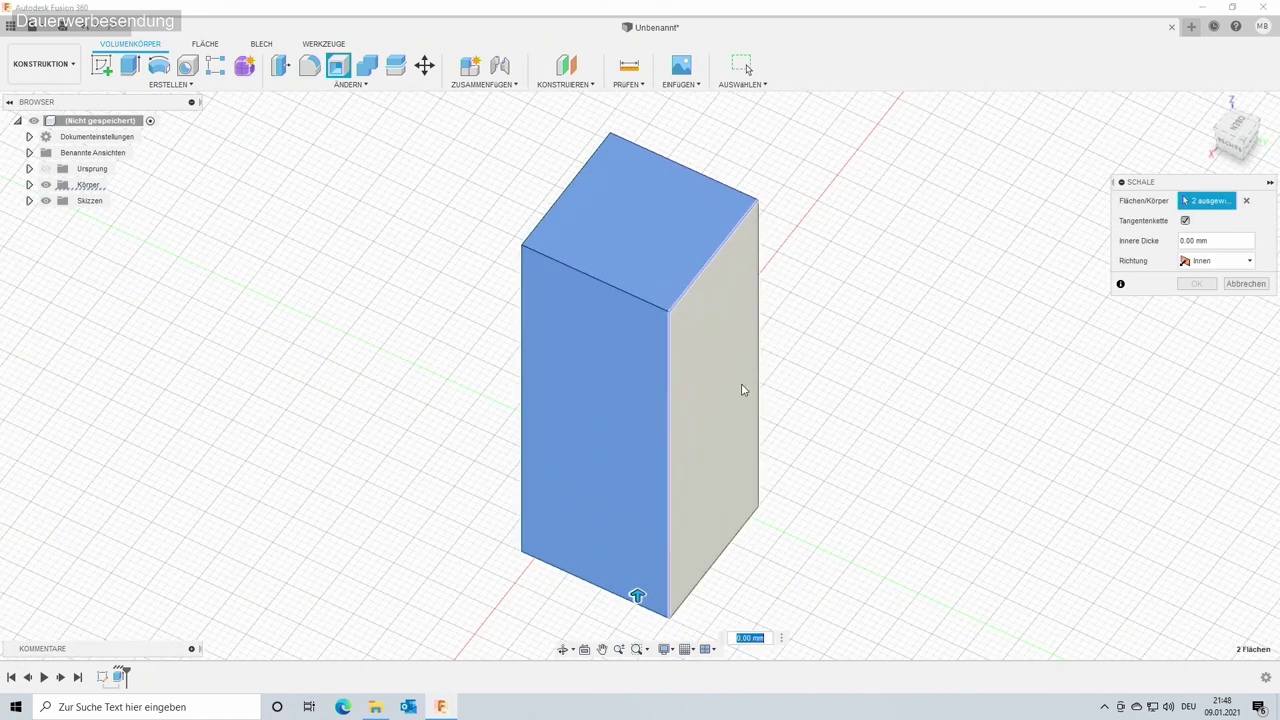
click(714, 397)
text(2)
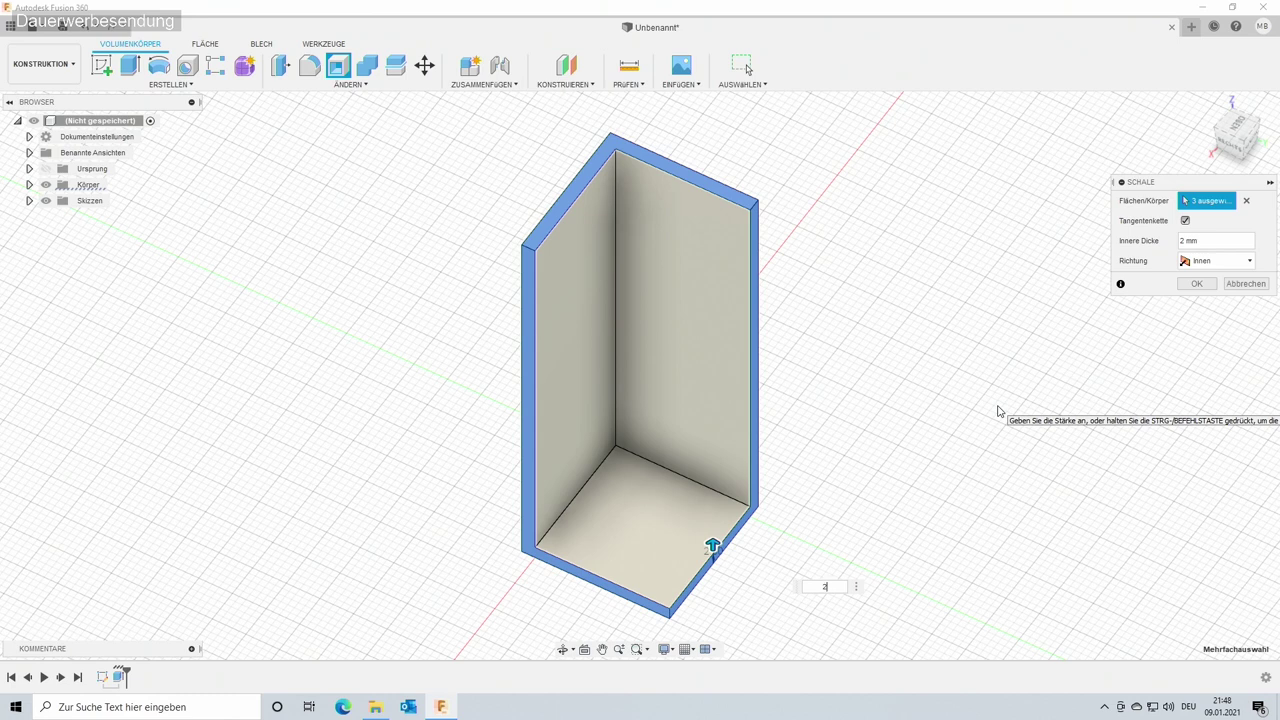
key(Return)
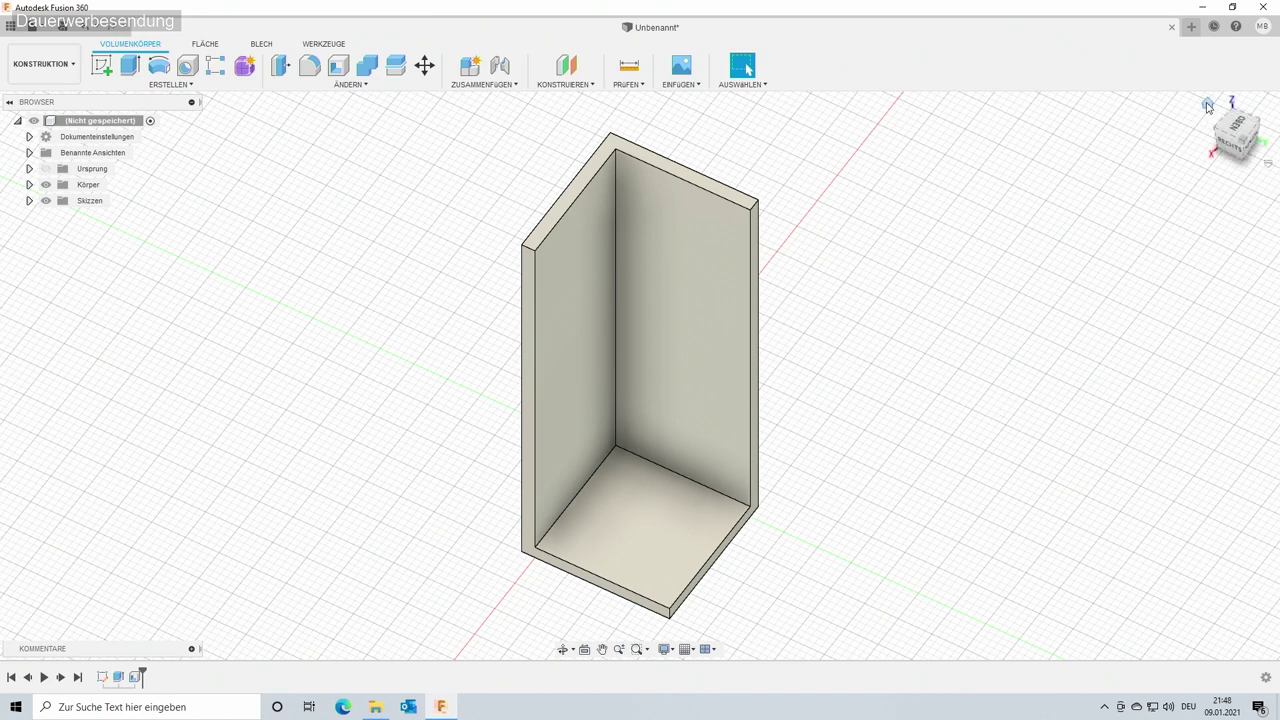
drag(1209, 112, 1208, 106)
click(1209, 105)
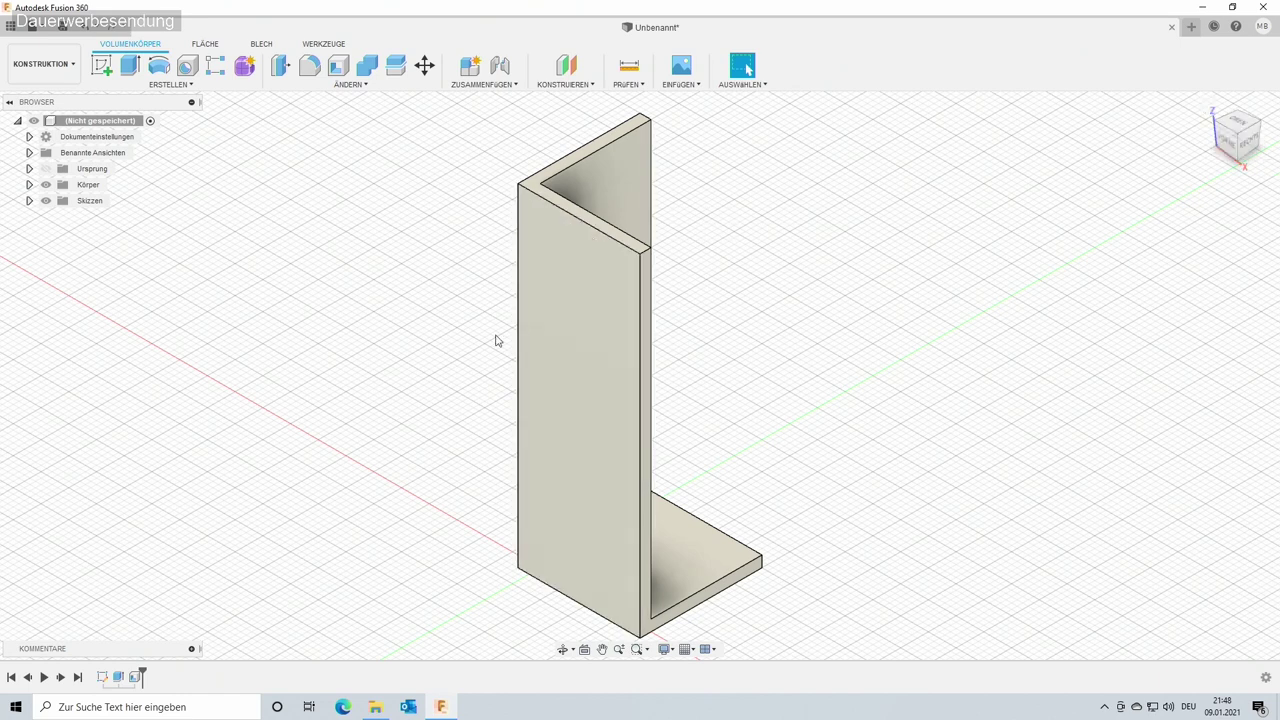
shift+middle_drag(505, 462, 512, 392)
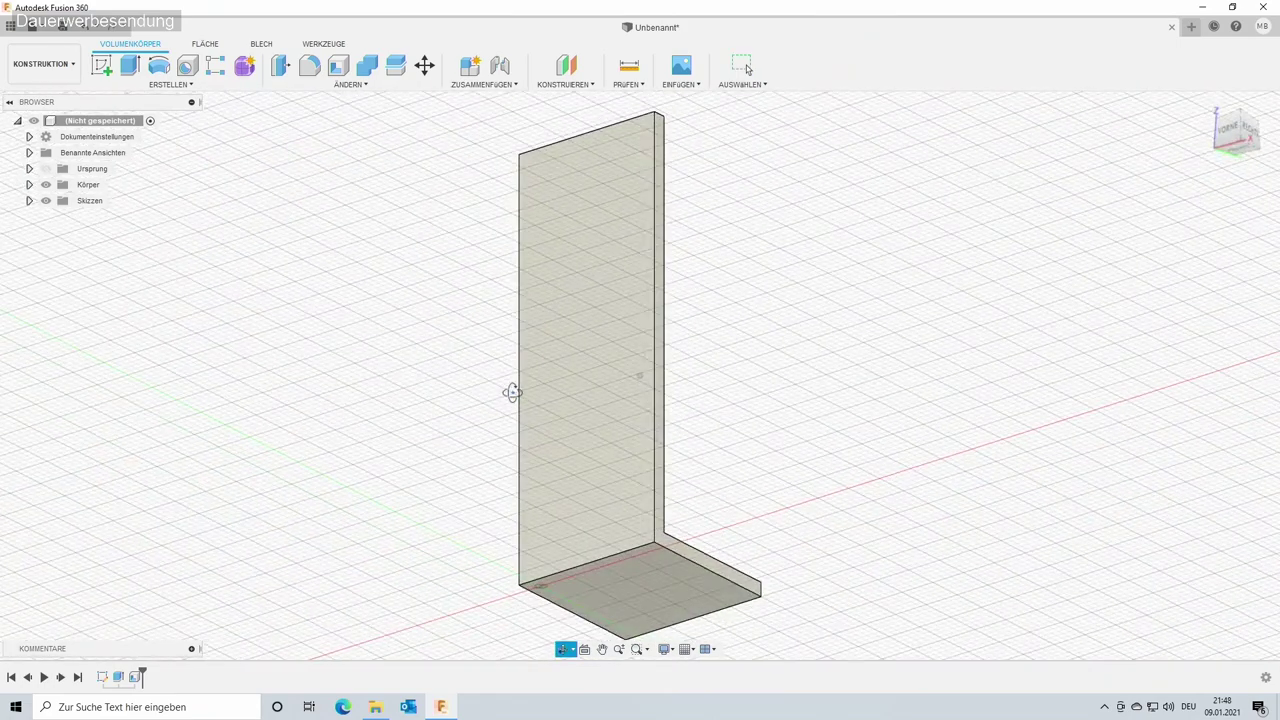
shift+middle_drag(512, 392, 508, 417)
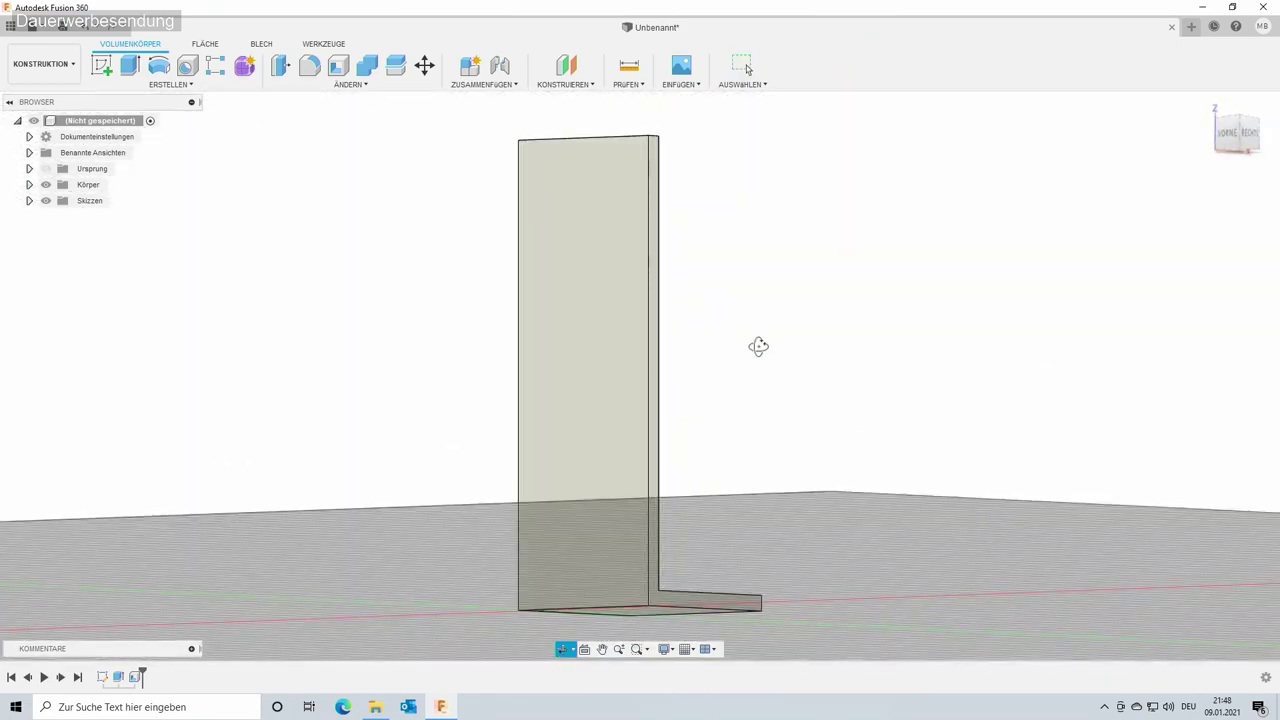
key(F6)
key(Escape)
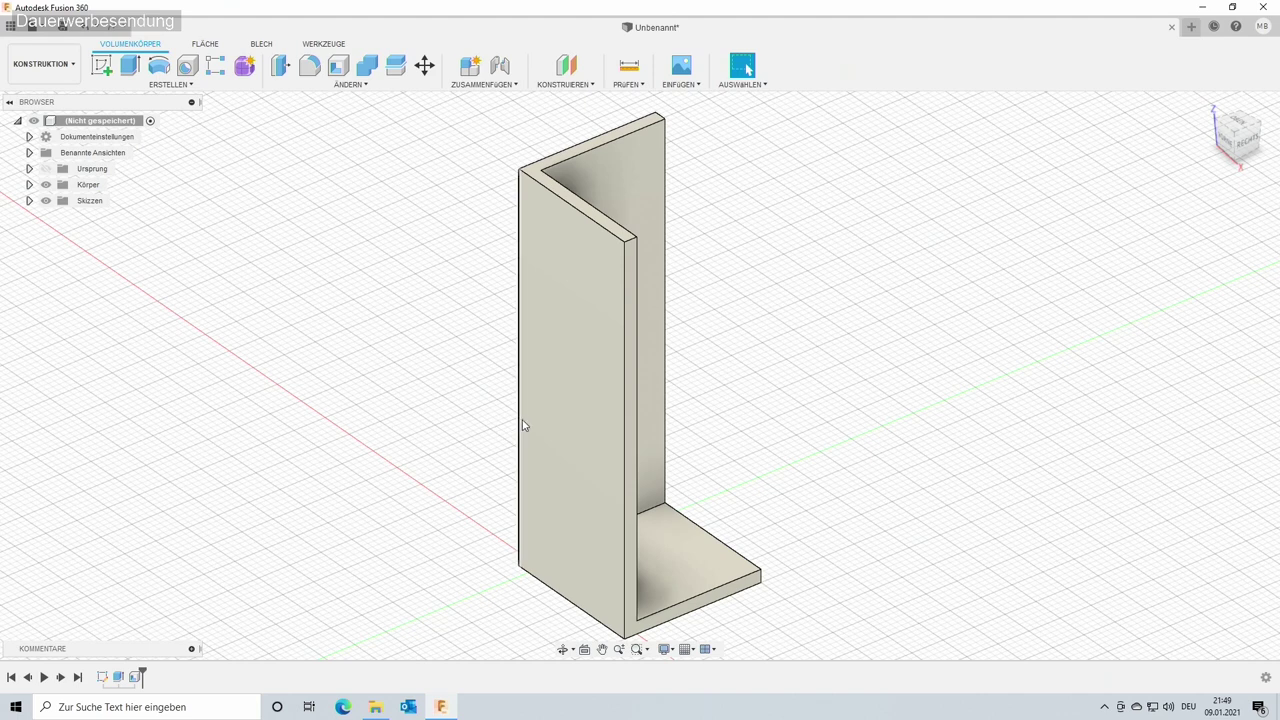
Fillet the two bottom outer edges and the vertical corner edge with a 2 mm radius.
click(508, 471)
shift+middle_drag(474, 545, 494, 491)
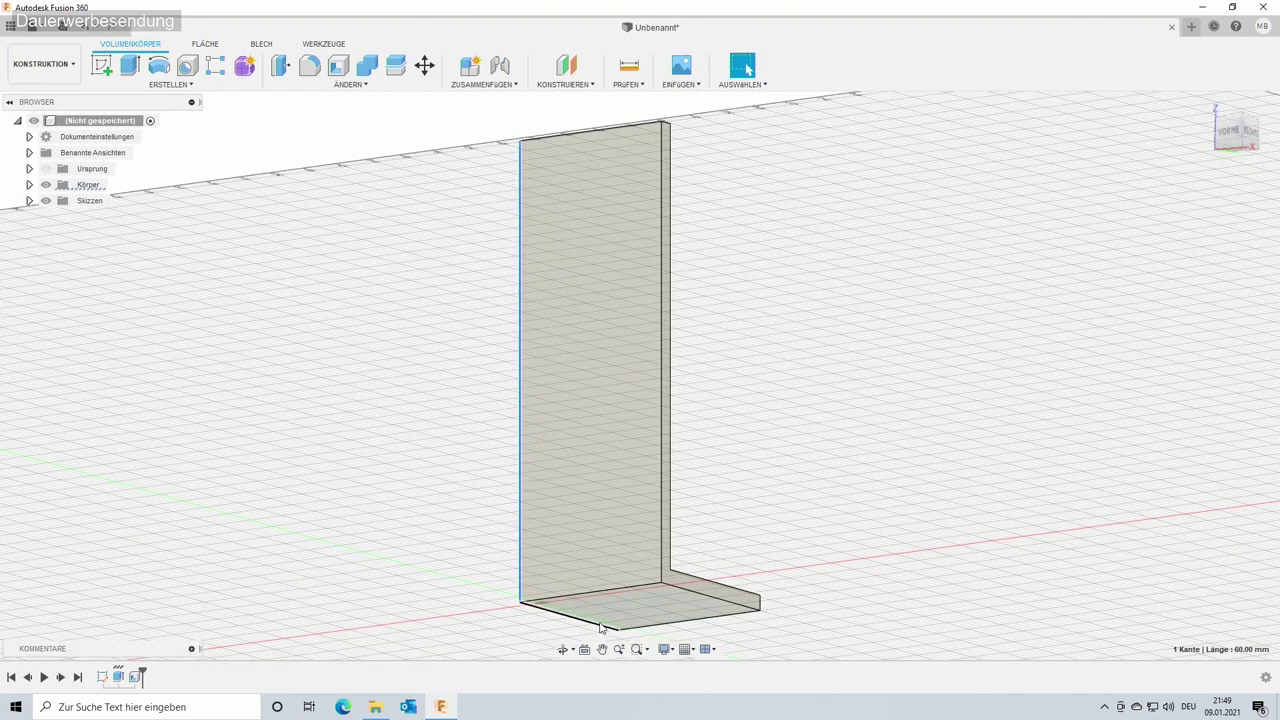
click(600, 591)
shift+middle_drag(513, 636, 611, 611)
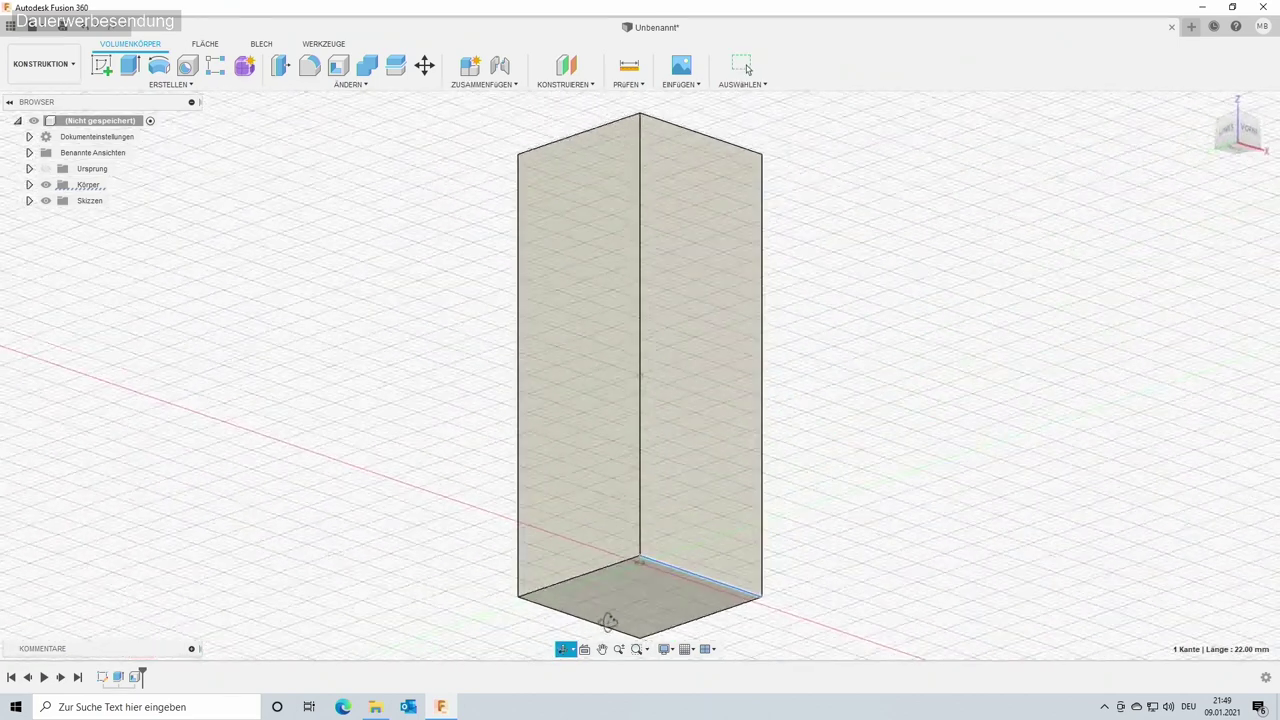
shift+click(613, 567)
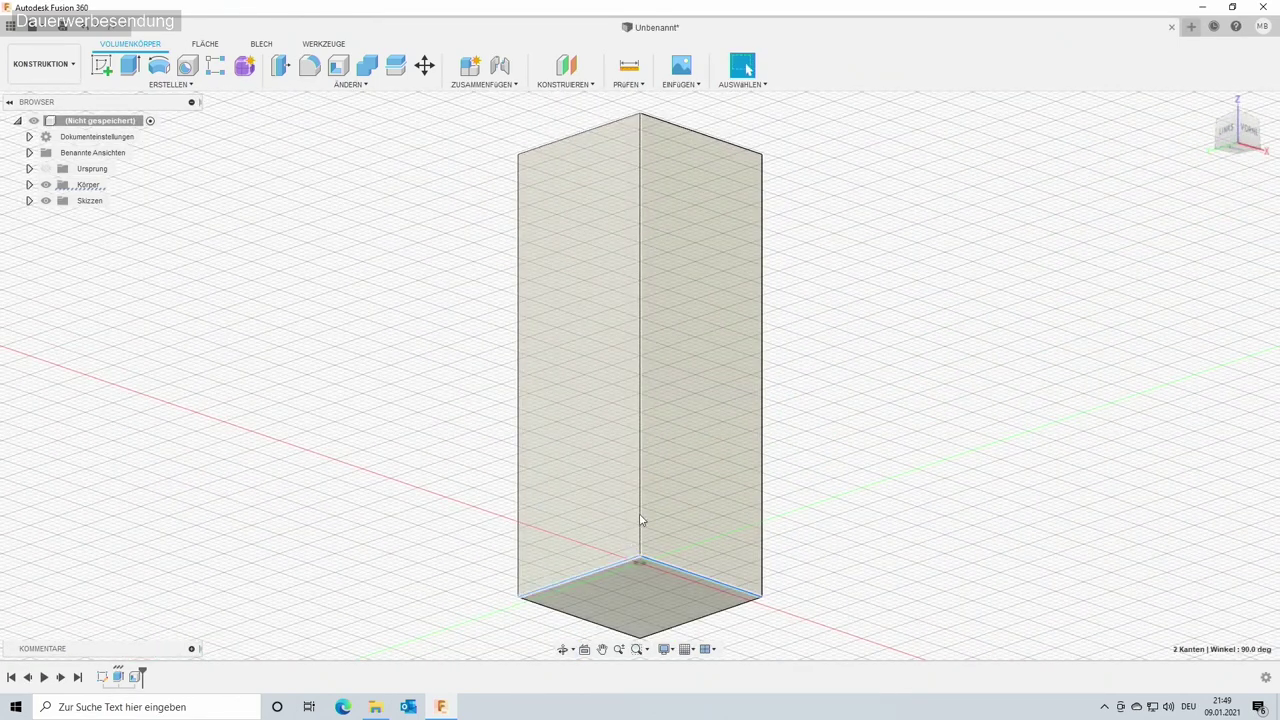
shift+click(640, 521)
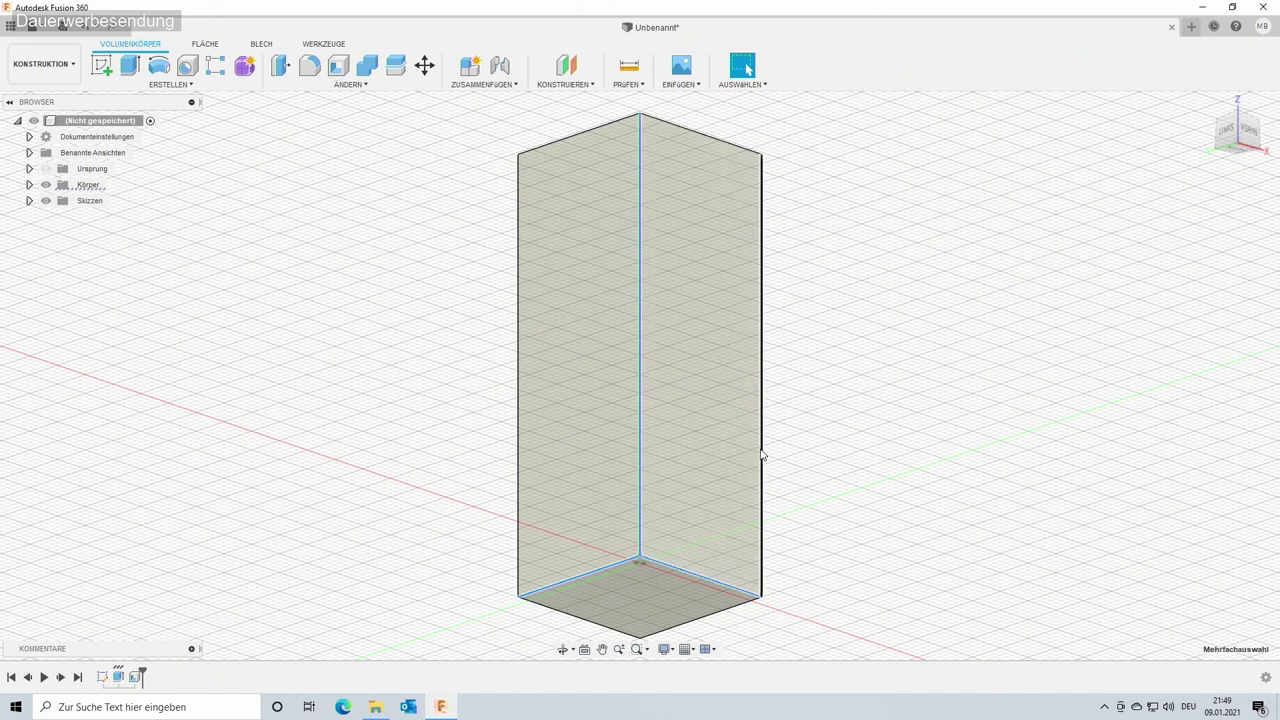
click(310, 66)
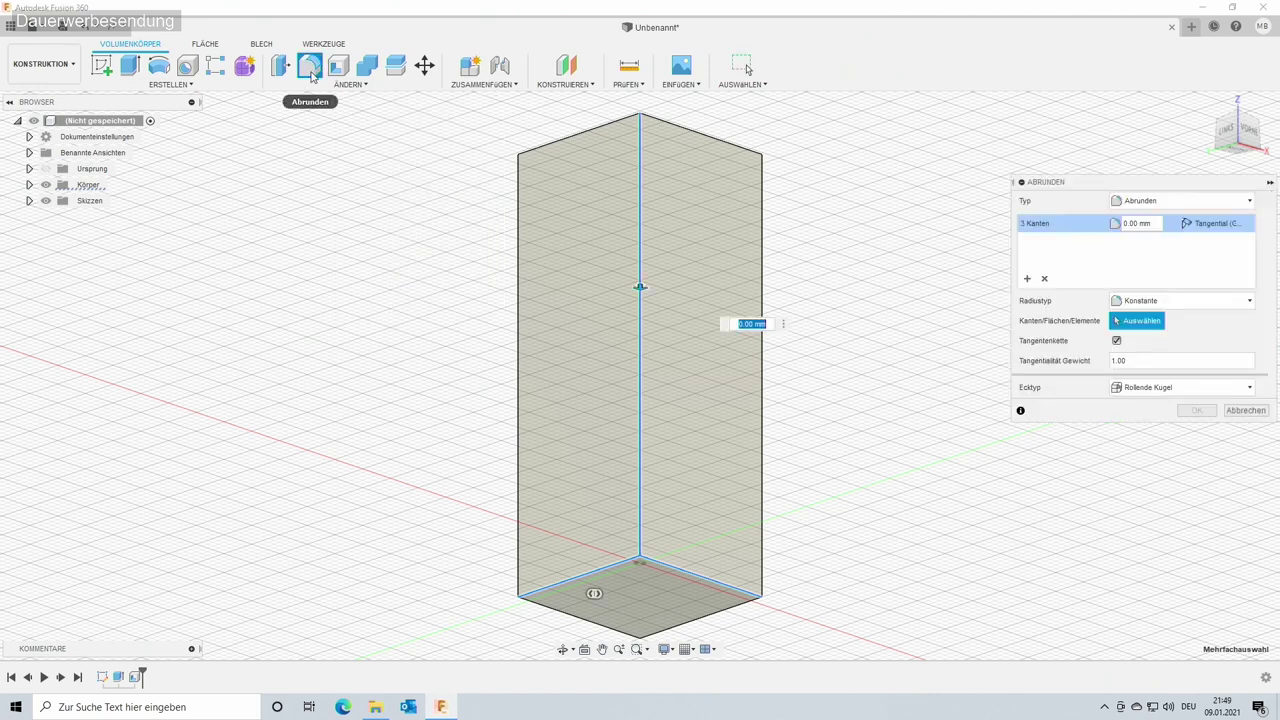
text(1)
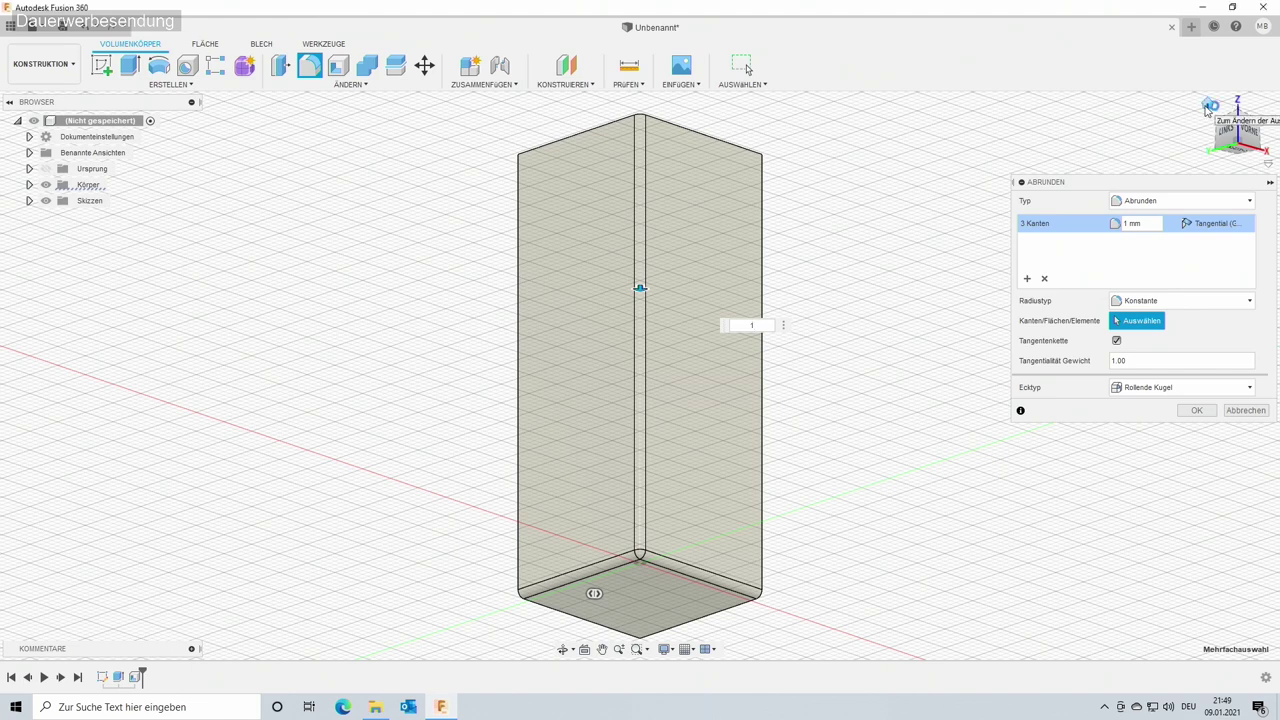
click(1209, 105)
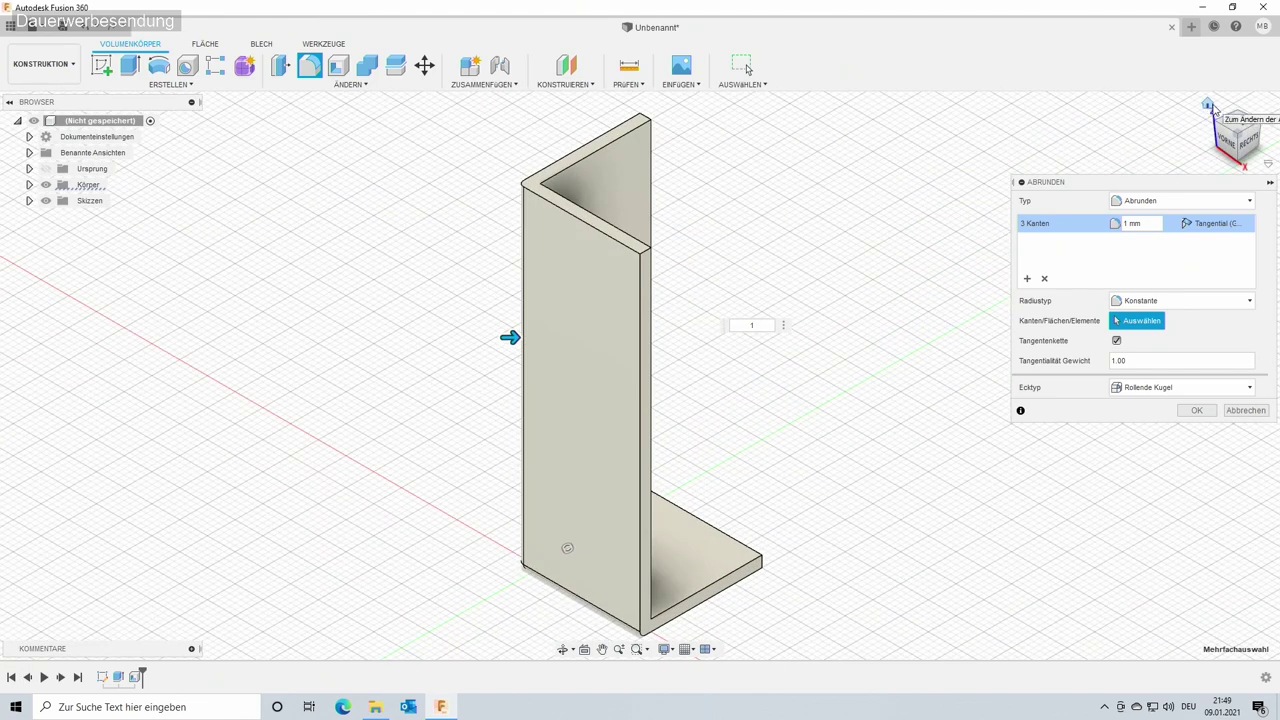
double_click(752, 326)
text(2)
key(Return)
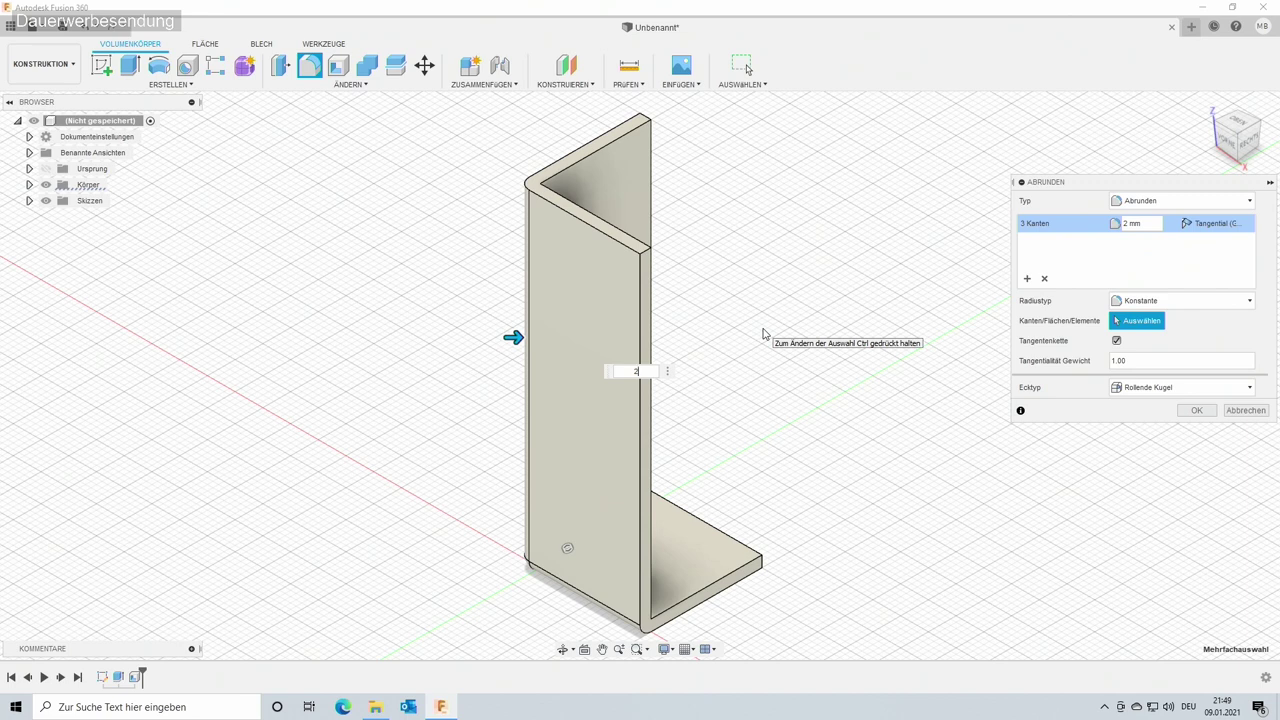
key(Return)
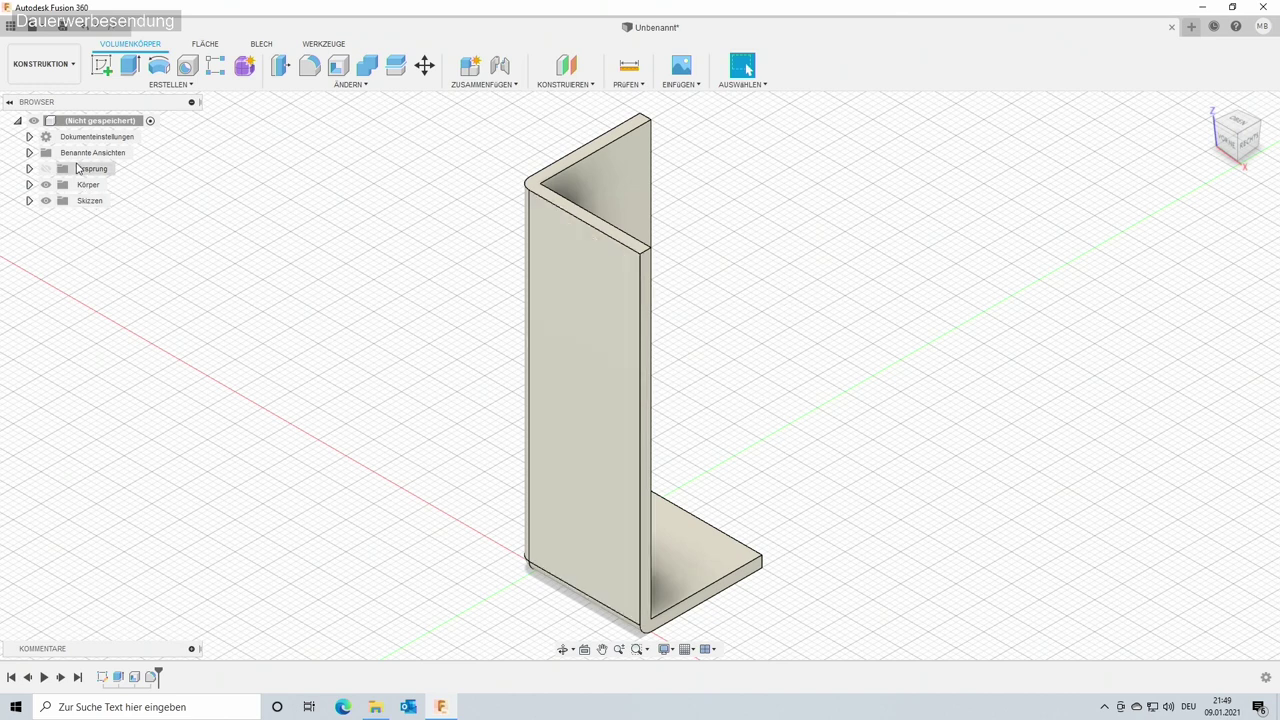
click(29, 200)
click(29, 184)
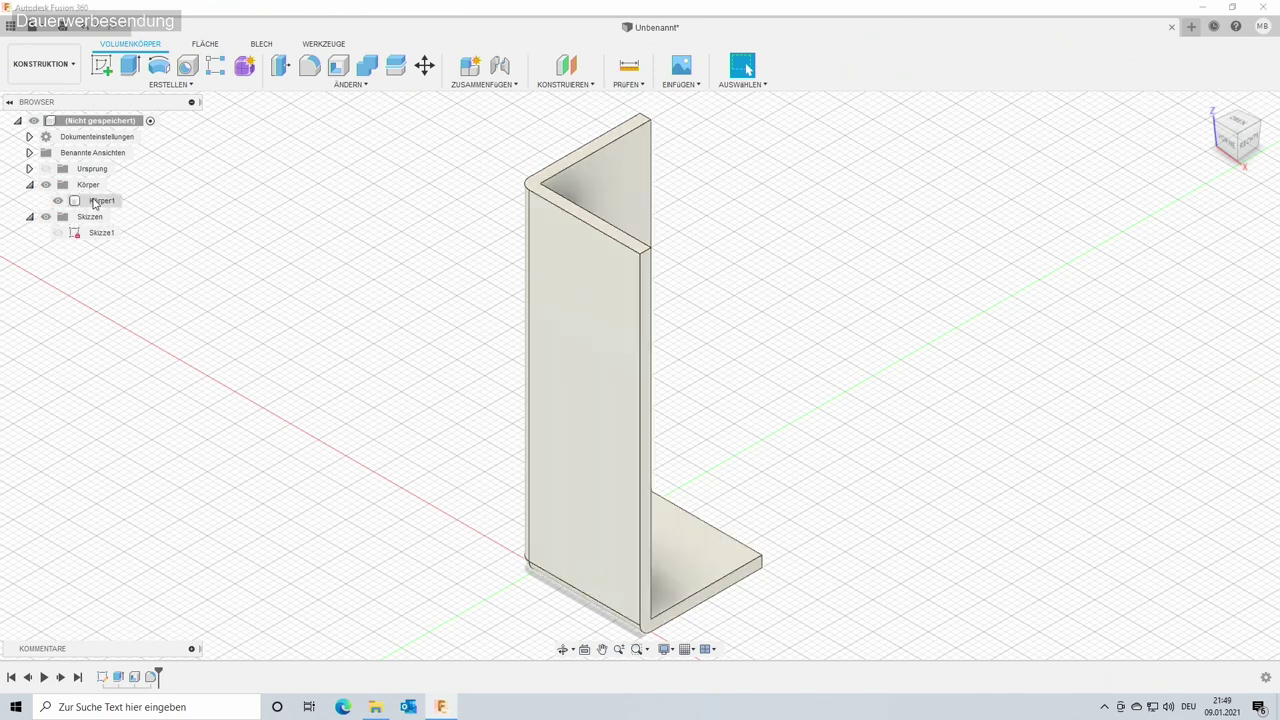
click(96, 201)
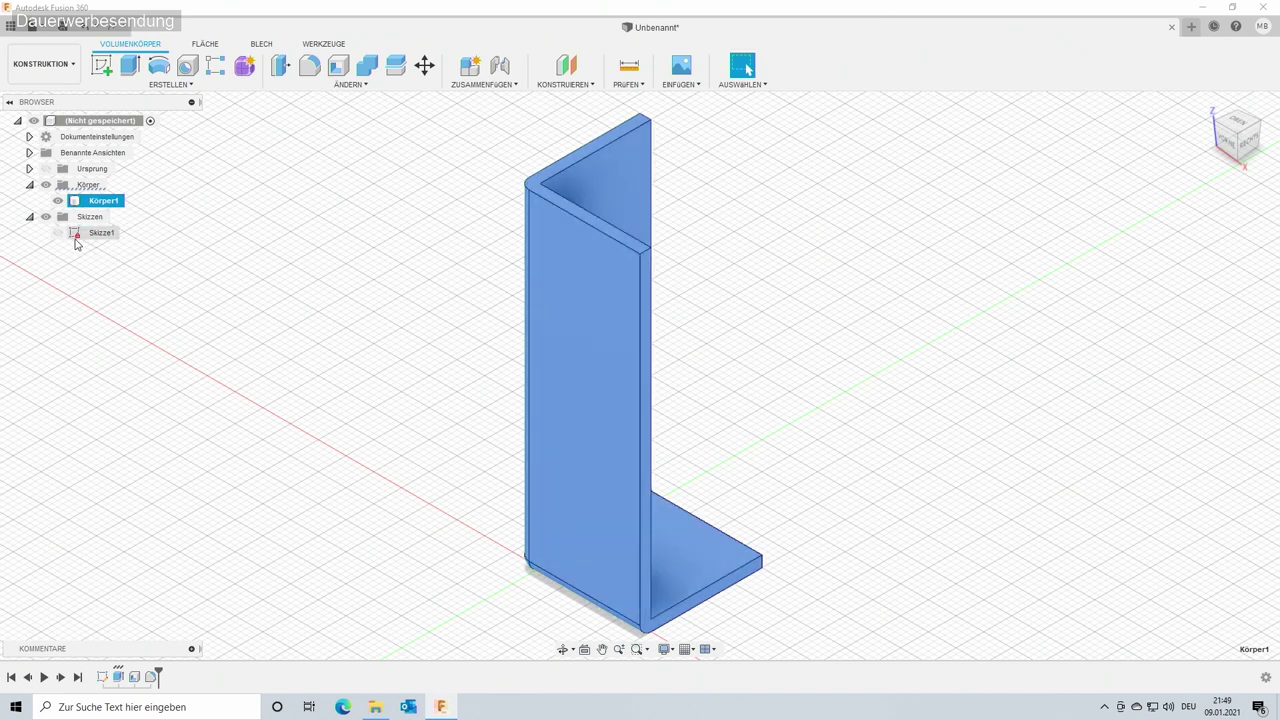
click(57, 202)
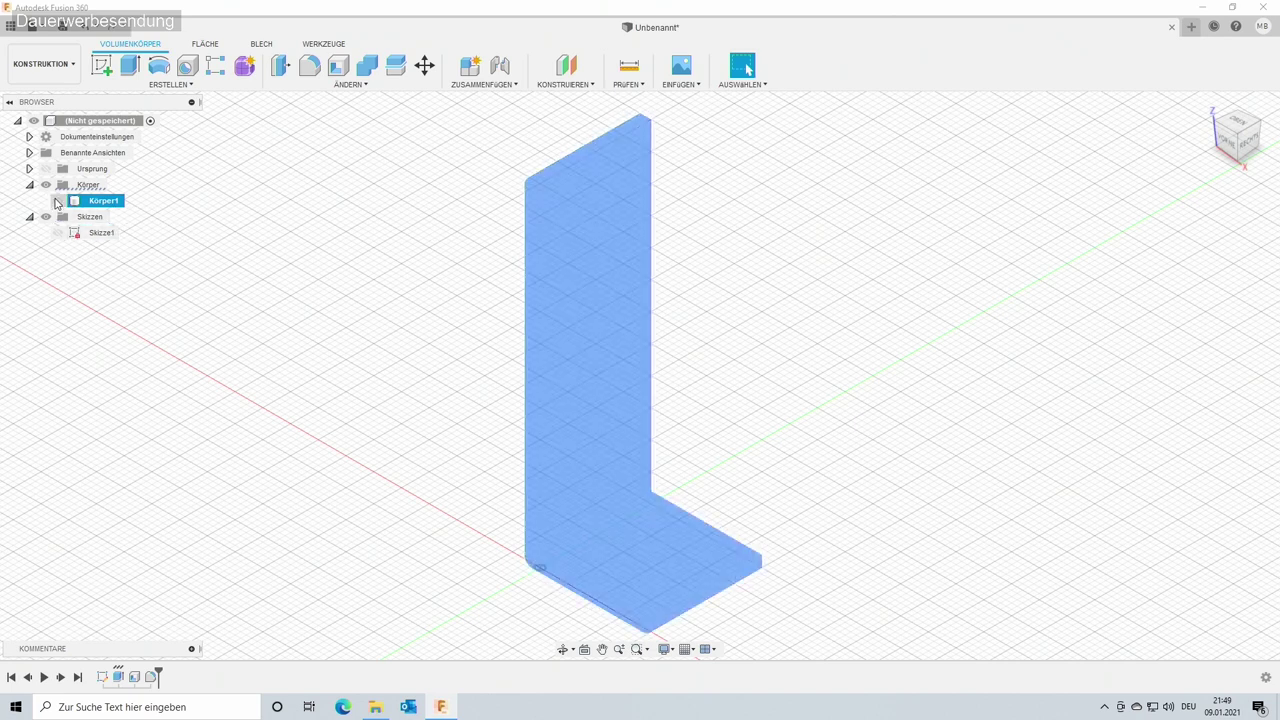
click(194, 281)
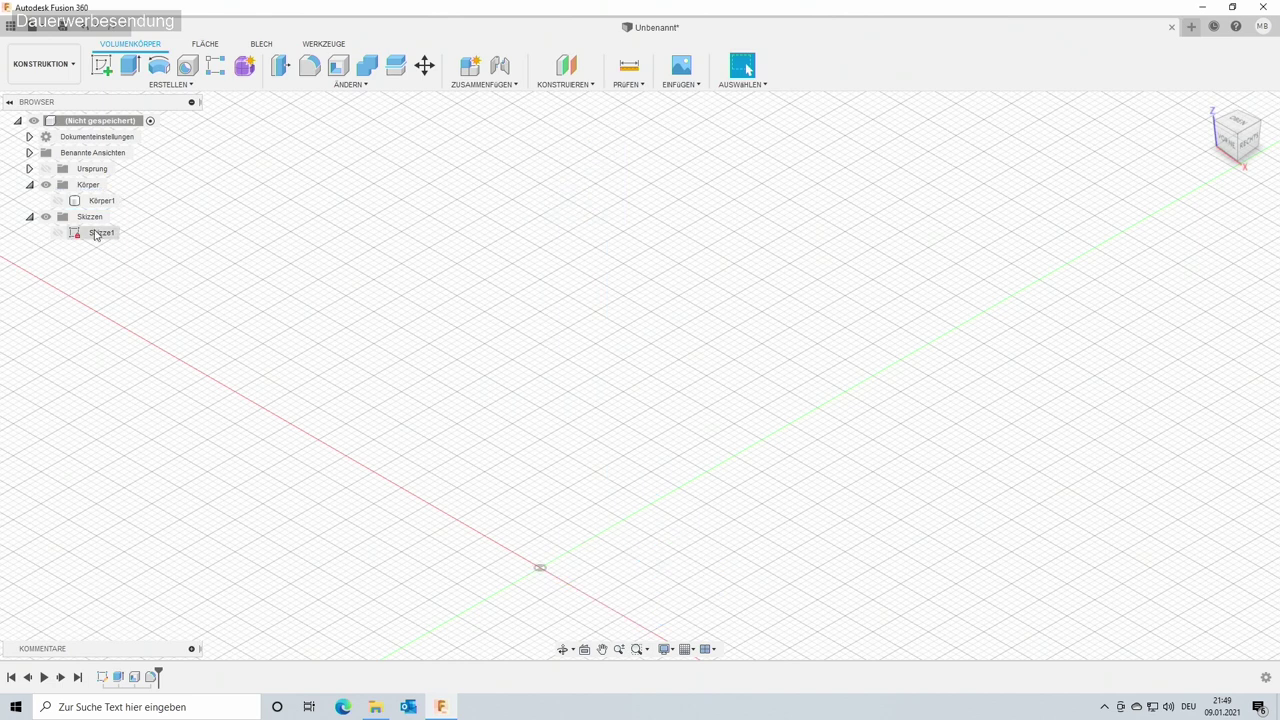
click(57, 232)
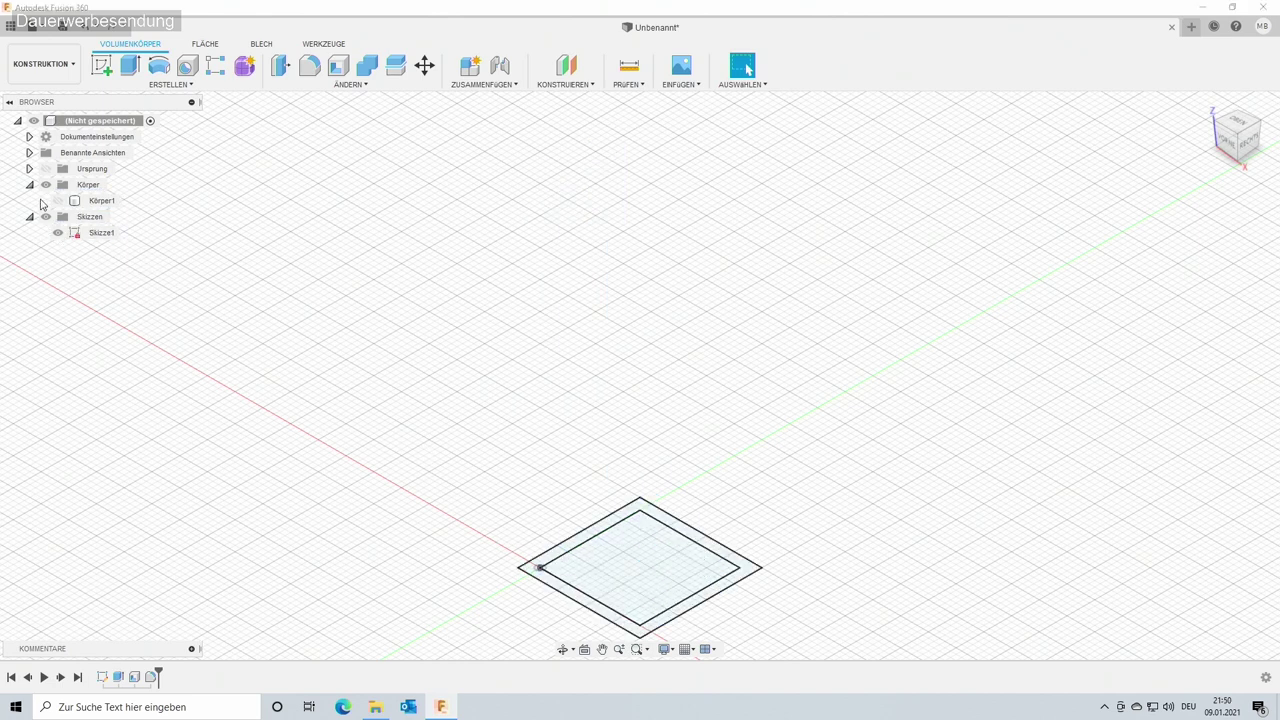
click(57, 232)
click(57, 201)
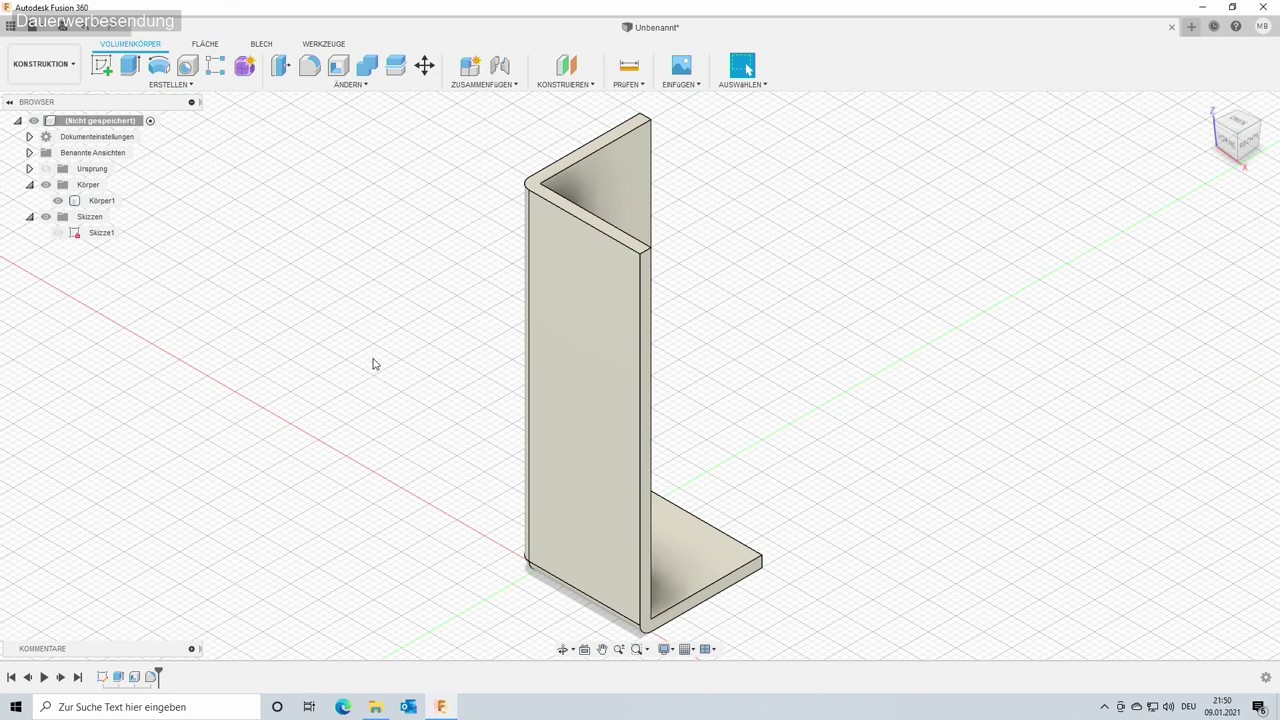
Send body Körper1 through 3D Print to a custom print utility, PrusaSlicer.
click(44, 29)
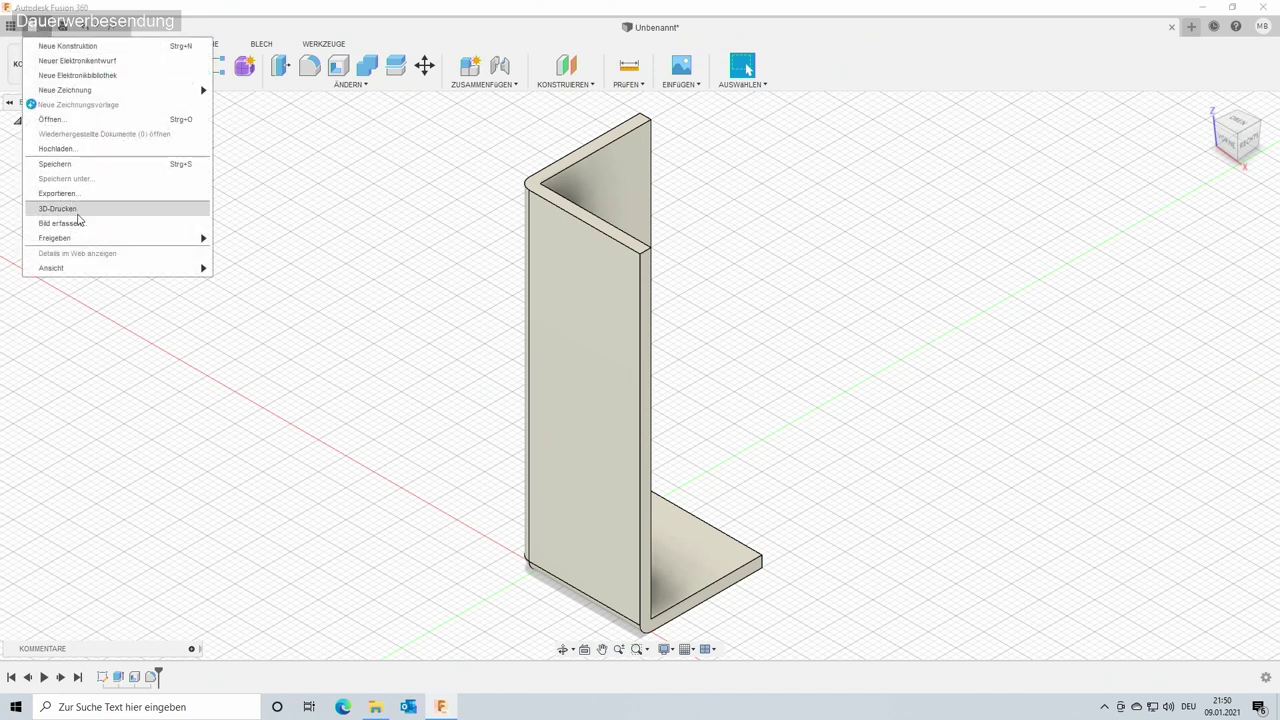
click(60, 208)
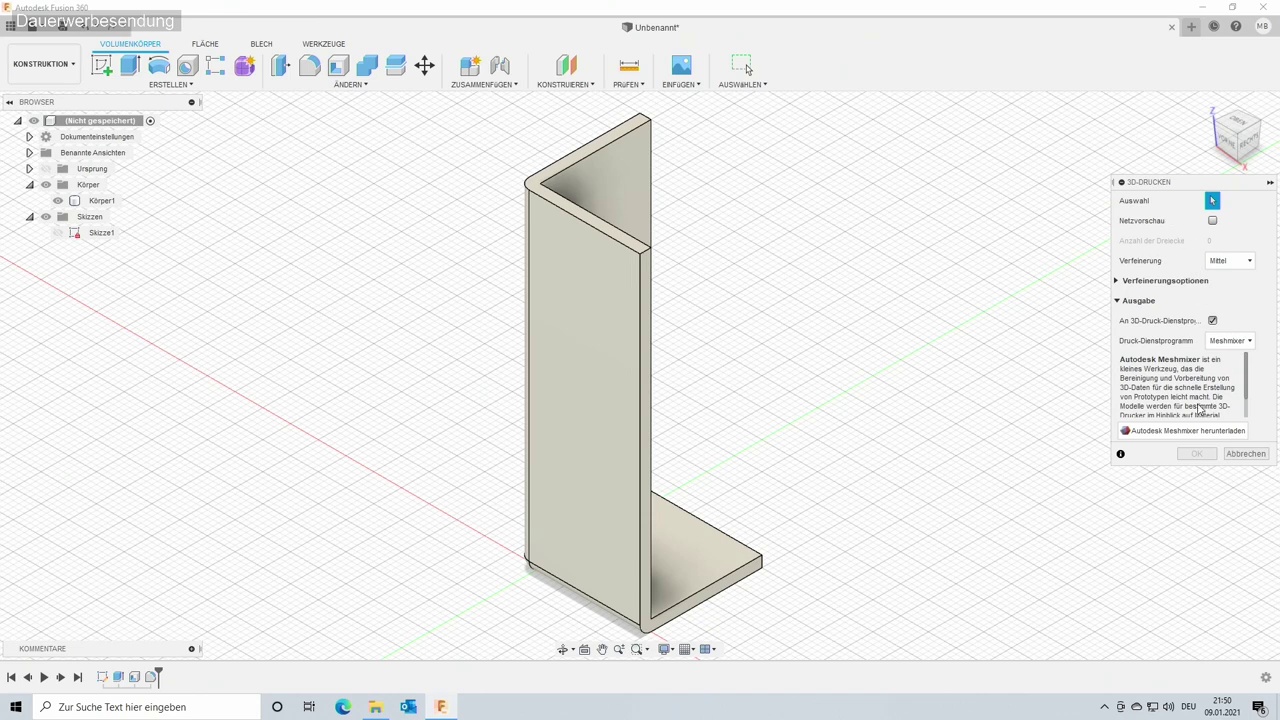
click(549, 201)
click(100, 206)
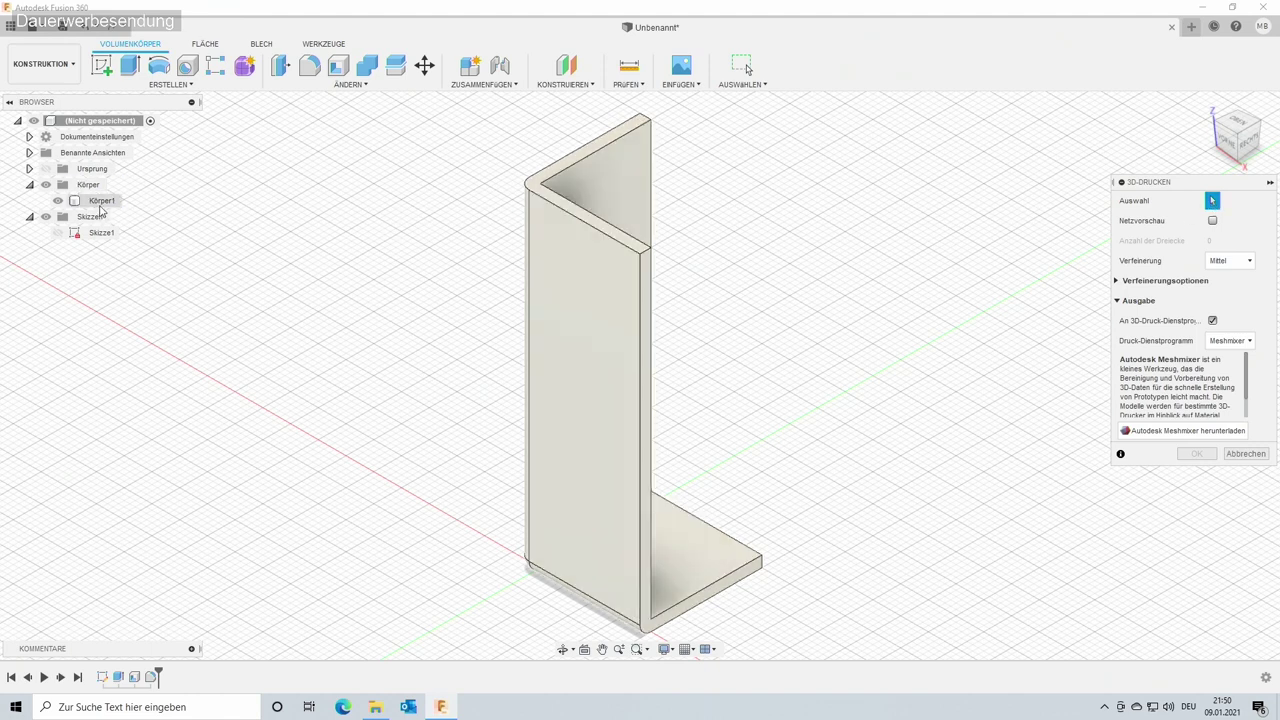
click(100, 204)
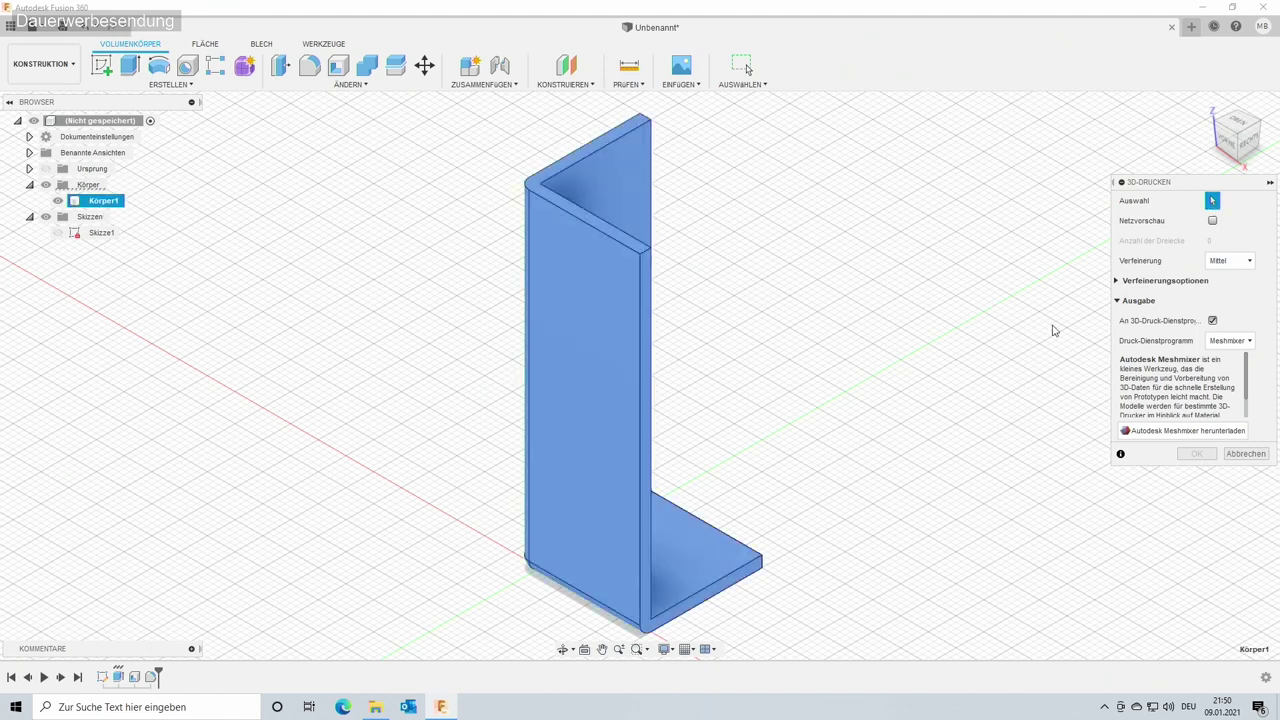
click(1228, 341)
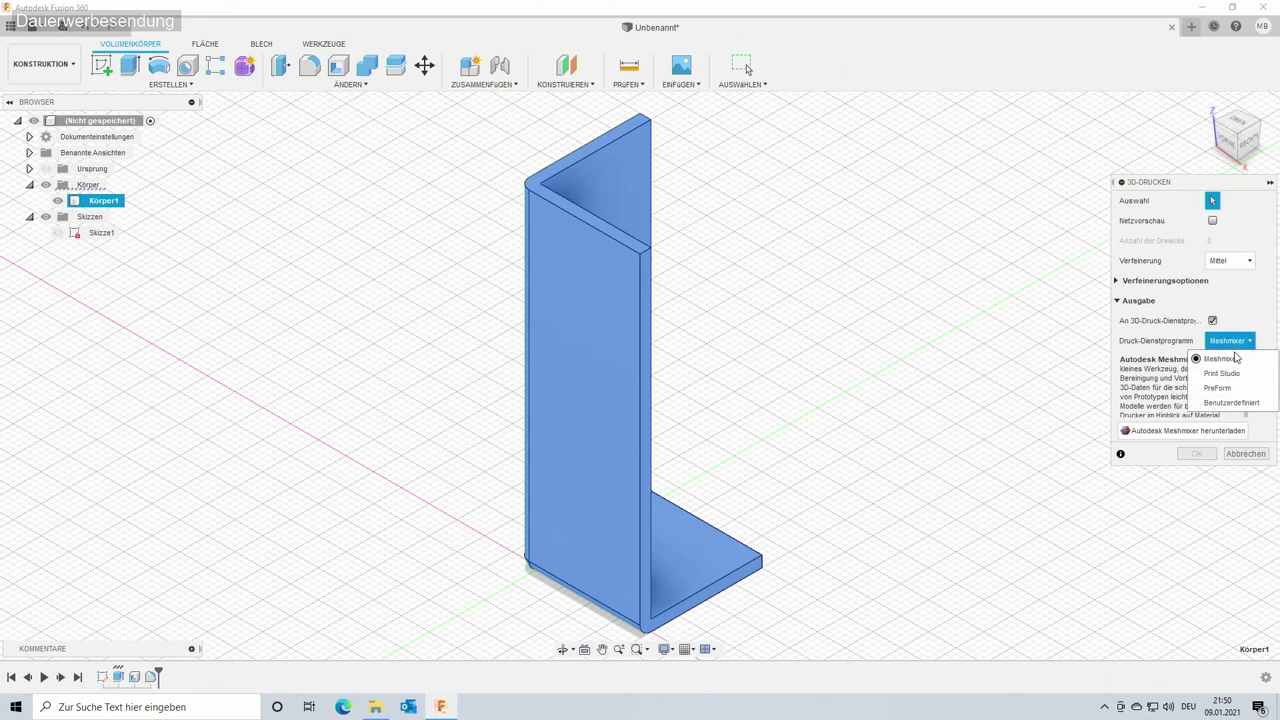
click(1238, 401)
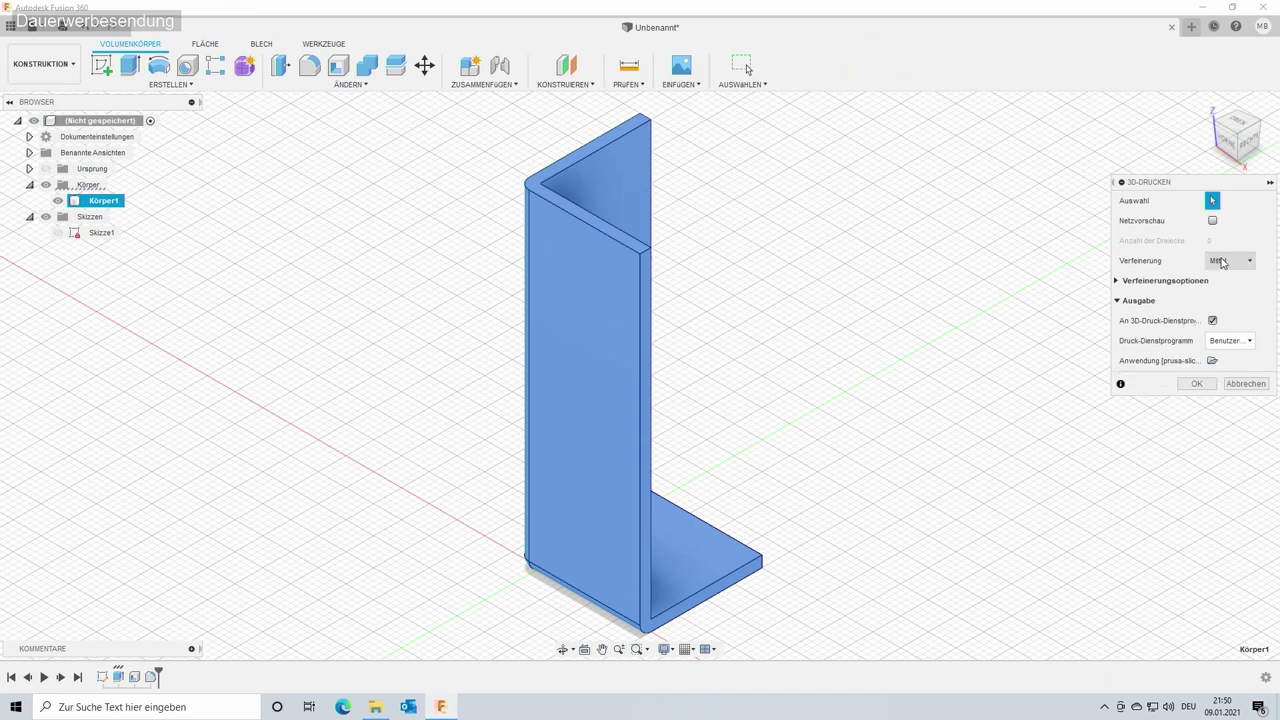
click(1199, 384)
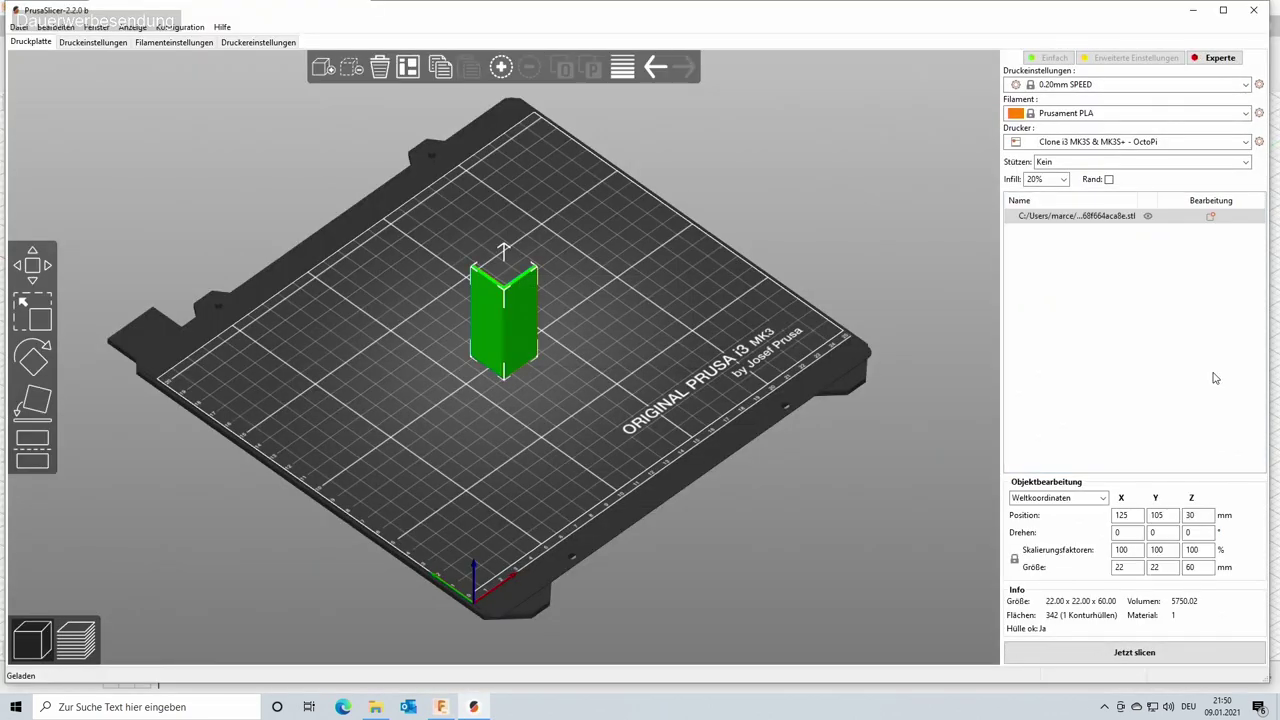
Lay the corner piece flat on its long outer face with Place on Face.
mouse_move(748, 370)
mouse_down()
mouse_move(623, 337)
mouse_move(603, 365)
mouse_move(613, 381)
mouse_up()
drag(633, 375, 697, 342)
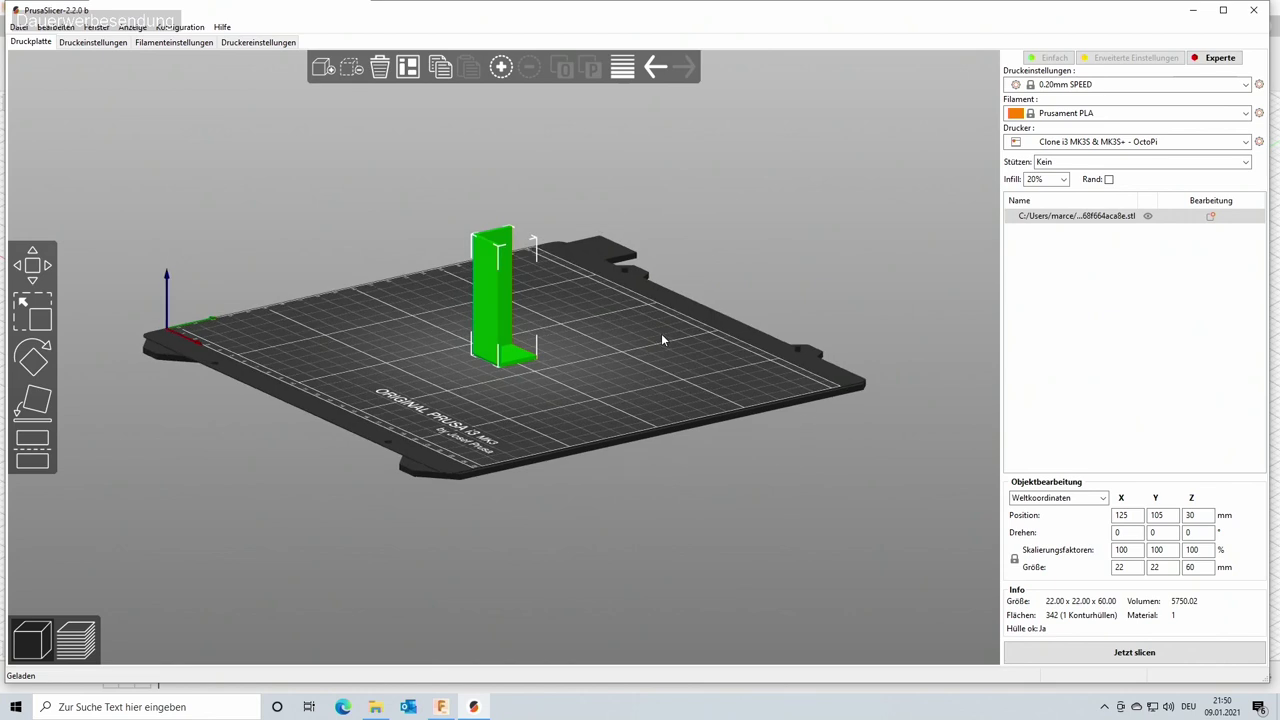
click(601, 394)
click(496, 301)
click(34, 403)
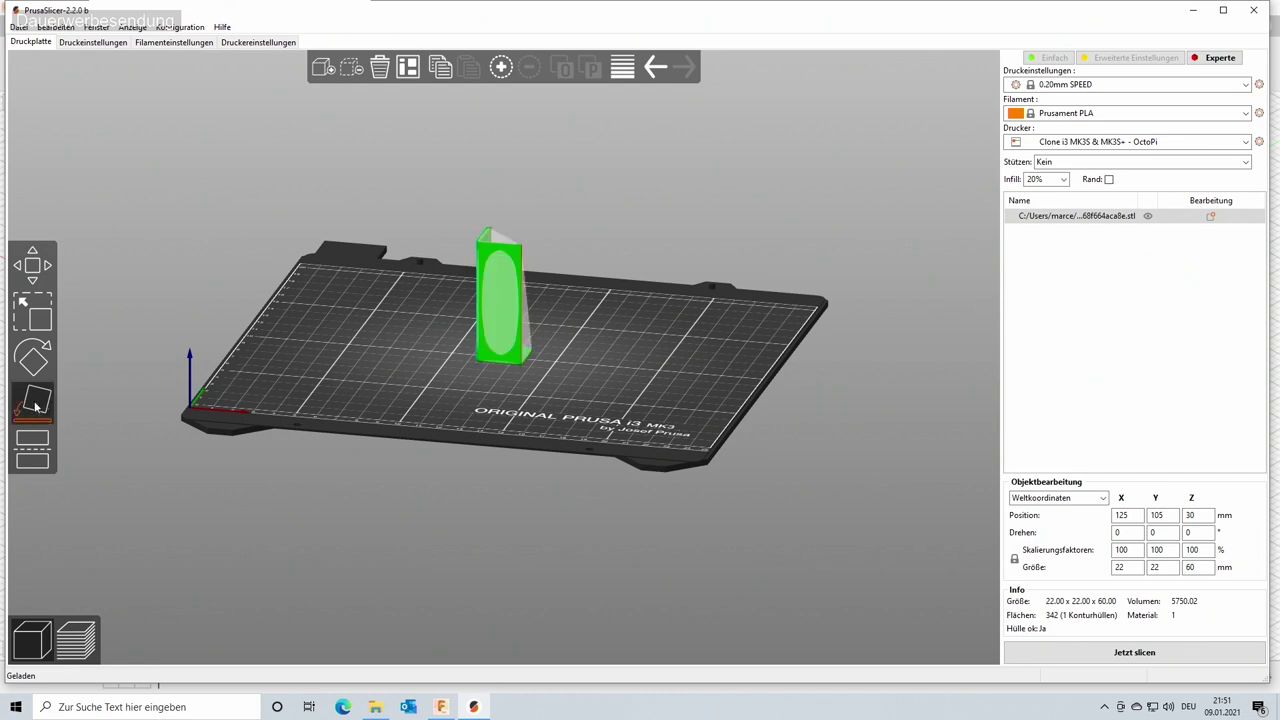
click(499, 300)
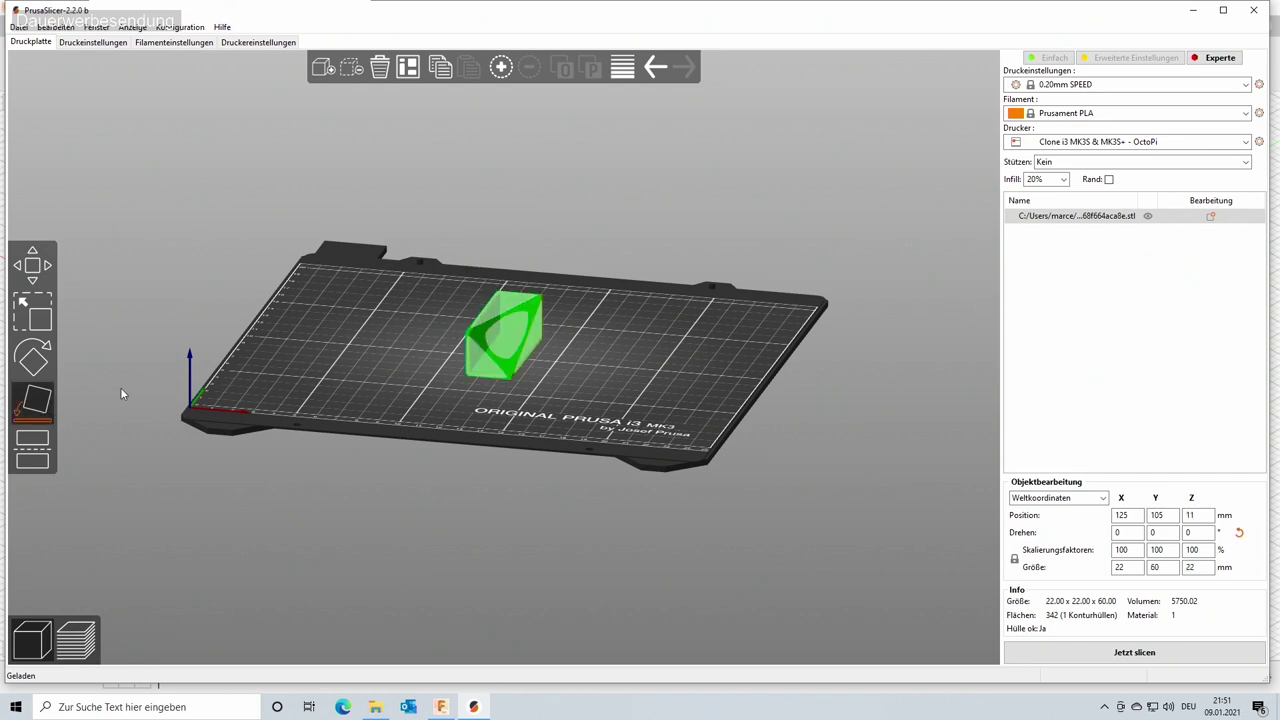
click(45, 403)
mouse_move(628, 371)
mouse_down()
mouse_move(646, 353)
mouse_move(614, 368)
mouse_move(622, 393)
mouse_move(642, 393)
mouse_up()
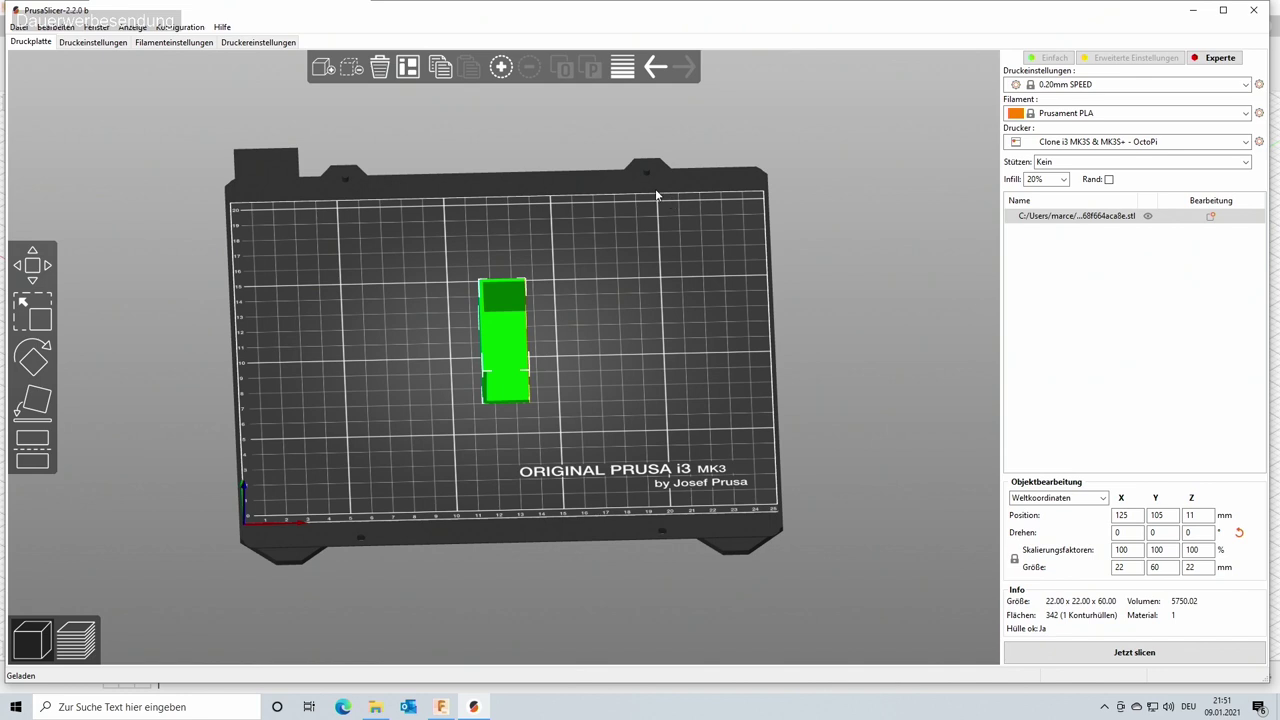
Add copies of the part, auto-arrange them on the bed, and close PrusaSlicer.
click(507, 68)
click(507, 68)
click(507, 68)
click(507, 68)
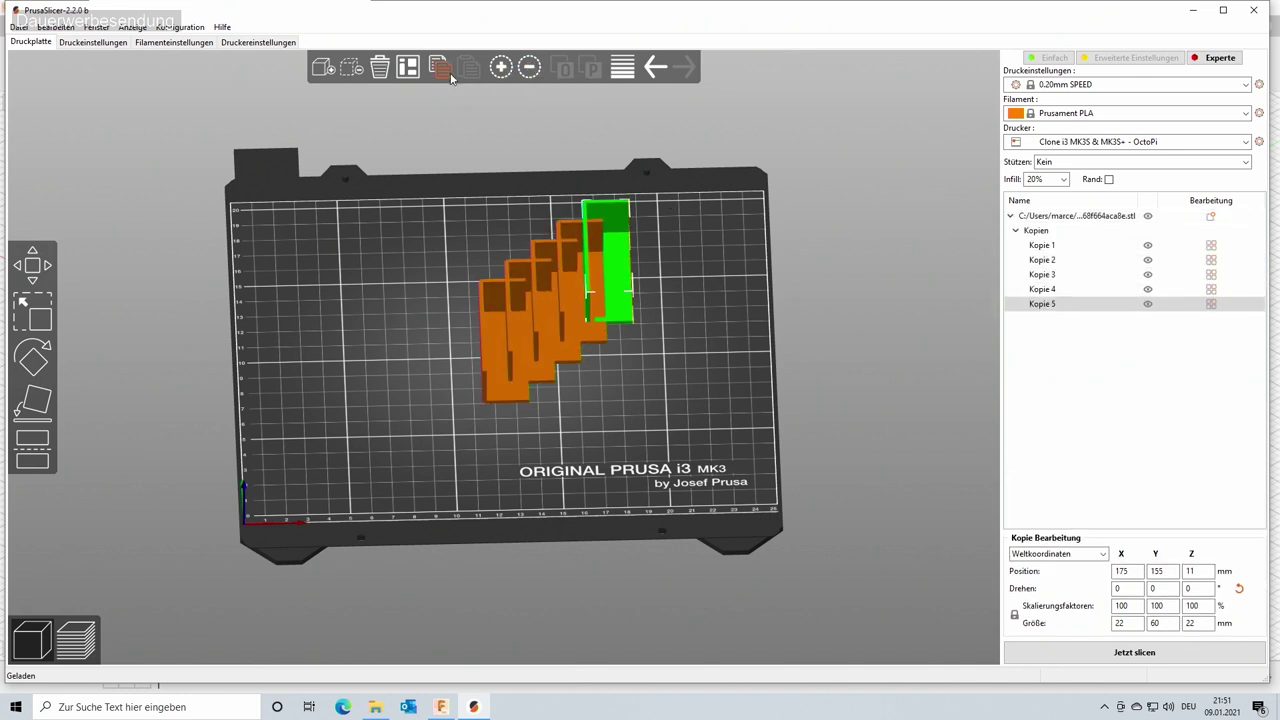
click(405, 72)
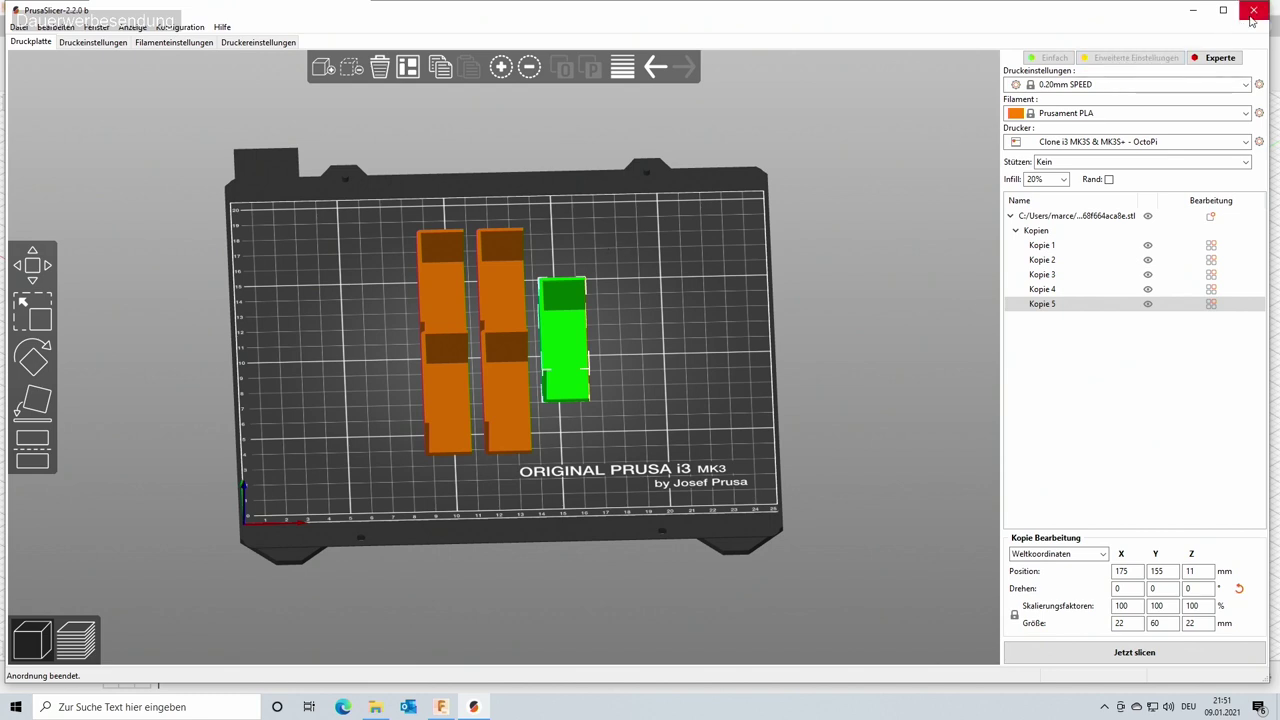
click(1254, 10)
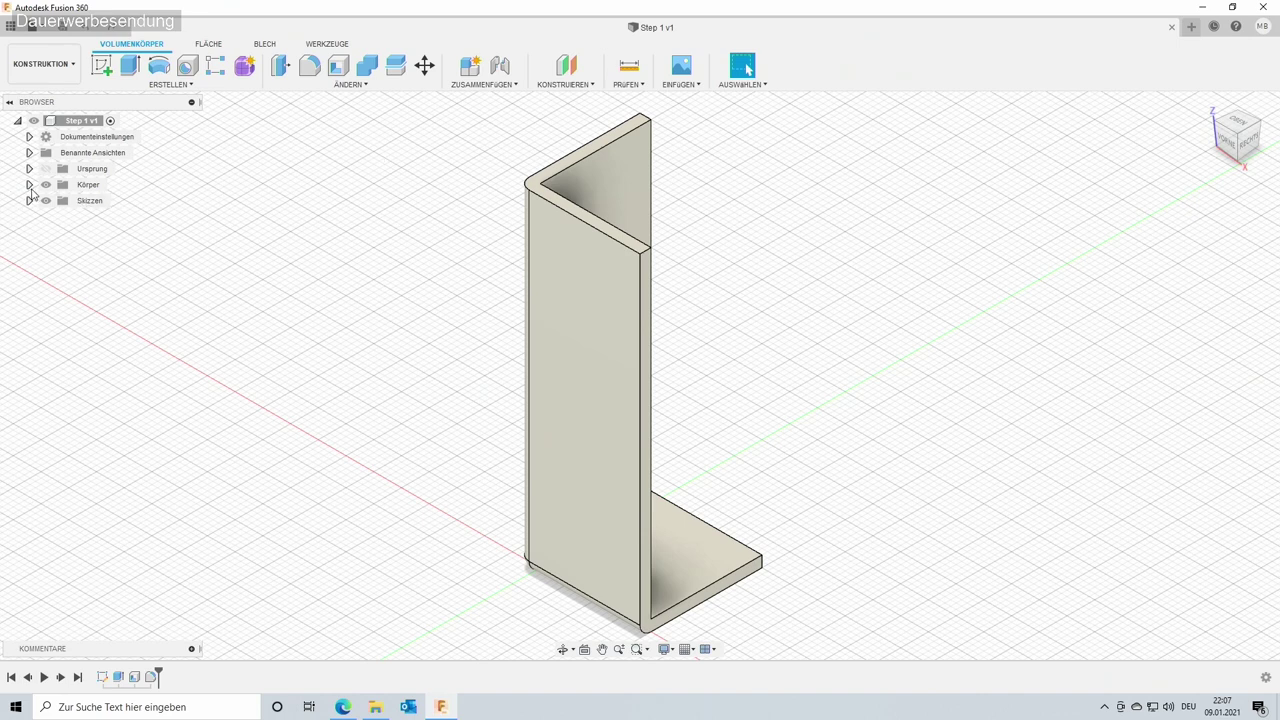
Make base sketch Skizze1 visible alongside the body and open the KONSTRUIEREN menu.
click(45, 186)
click(29, 200)
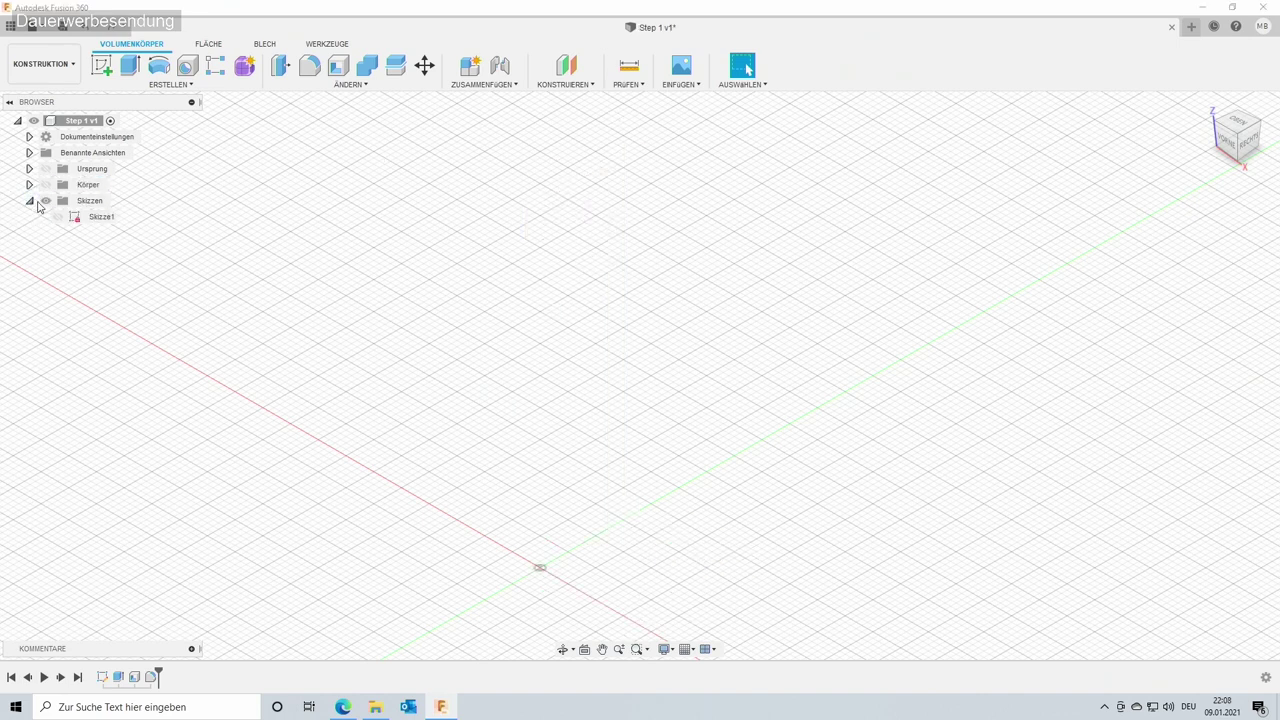
click(56, 217)
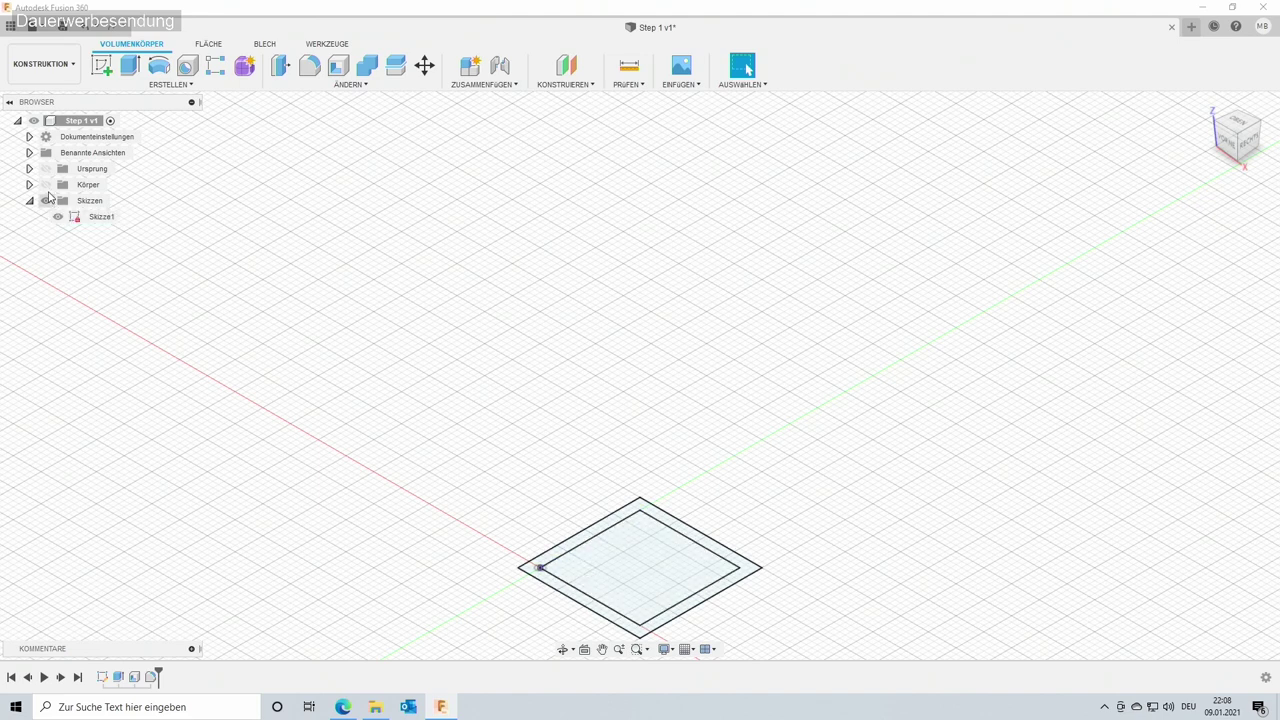
click(45, 185)
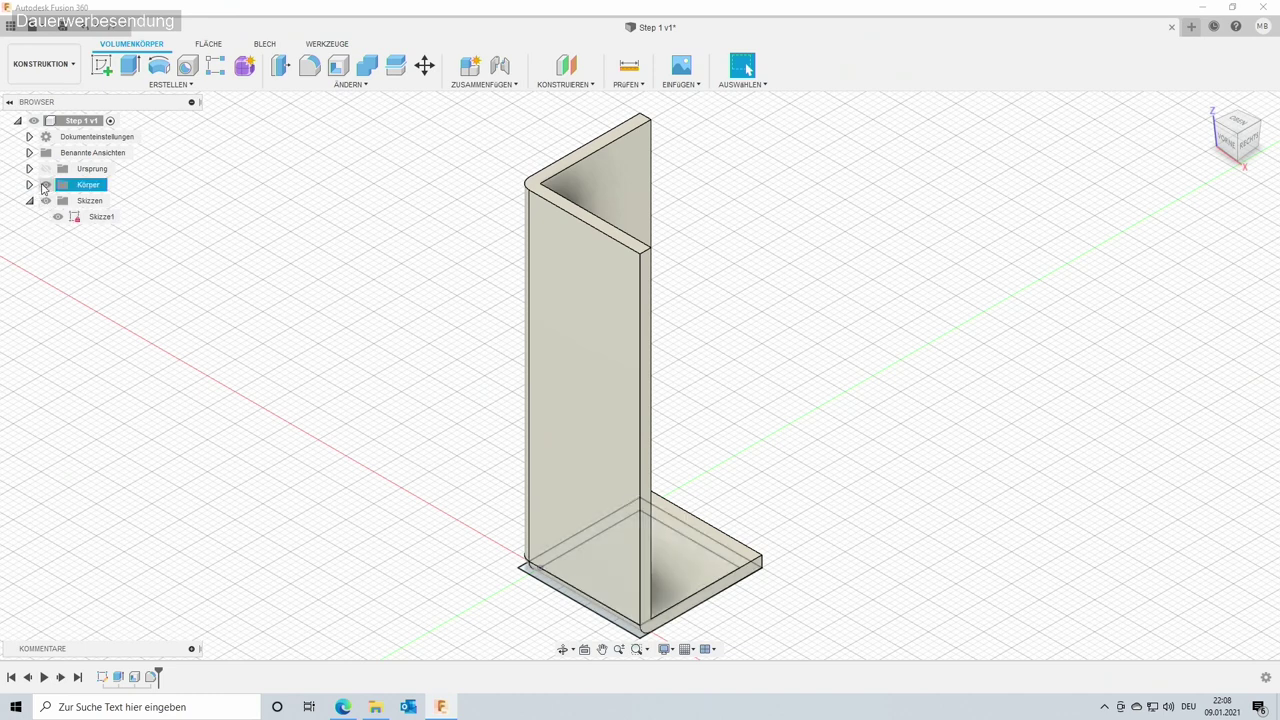
click(588, 84)
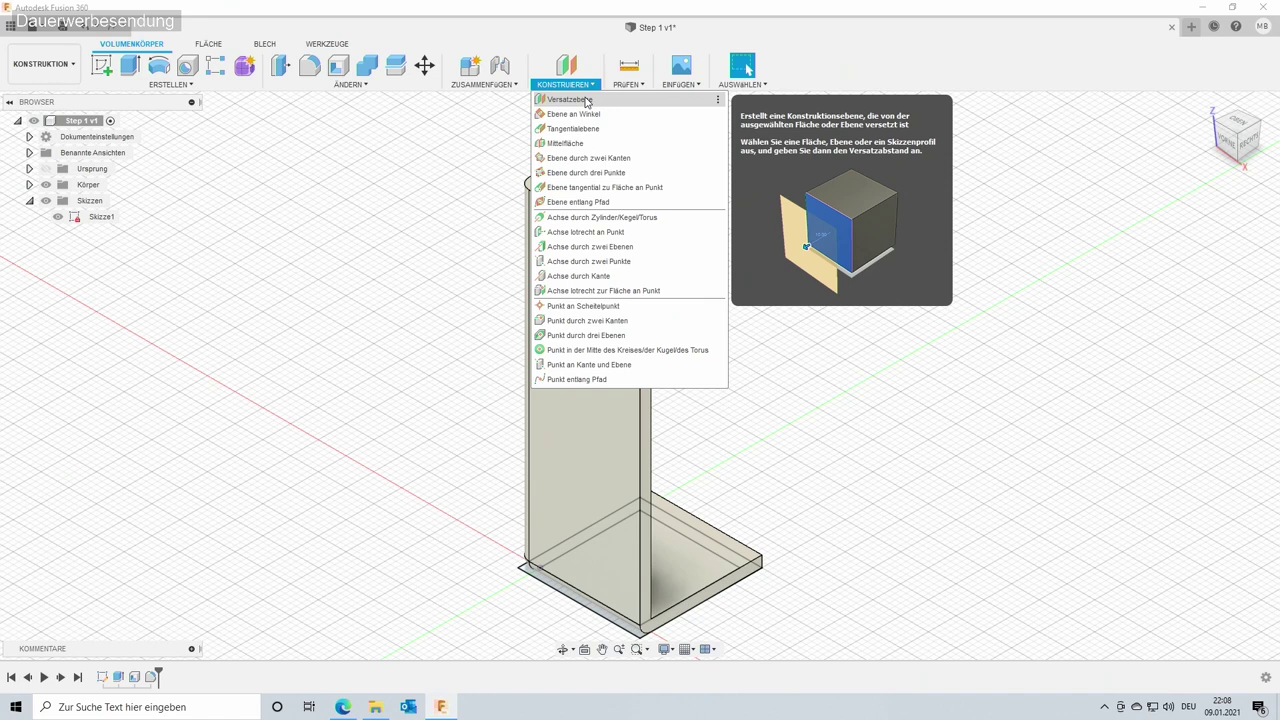
Create an offset plane 2mm+10 (12 mm) above the square sketch profile.
click(587, 101)
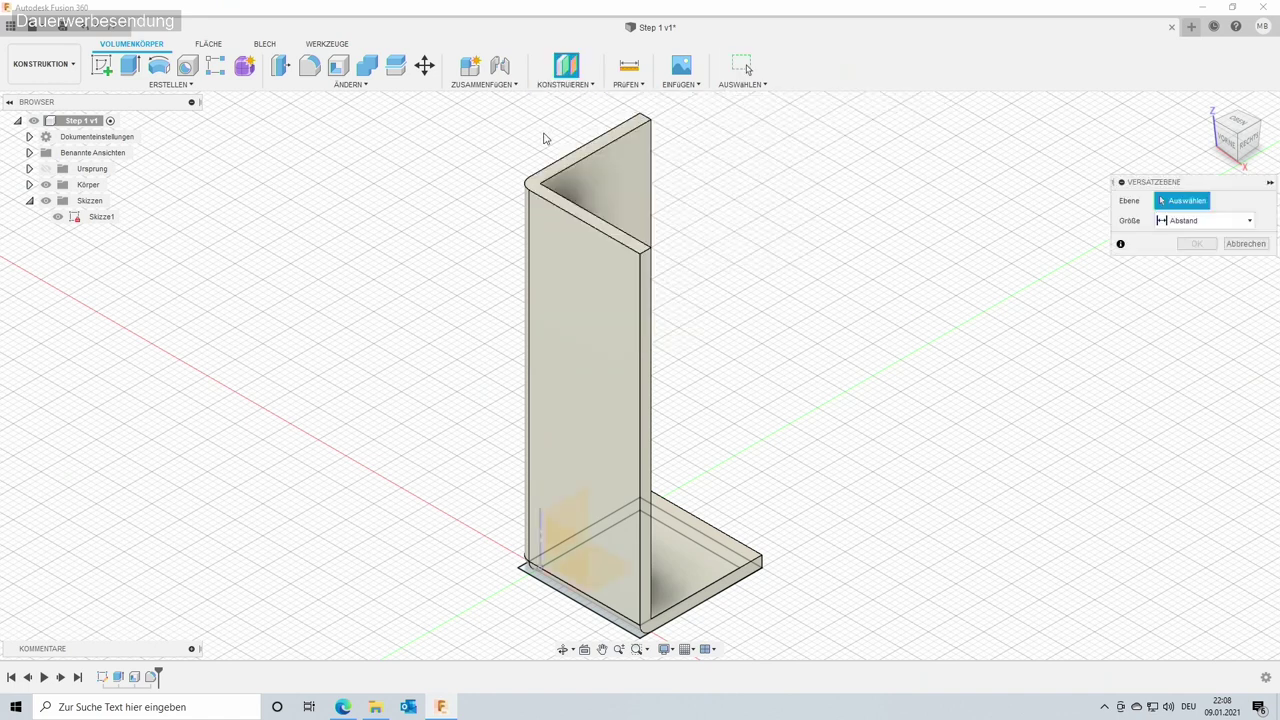
click(45, 184)
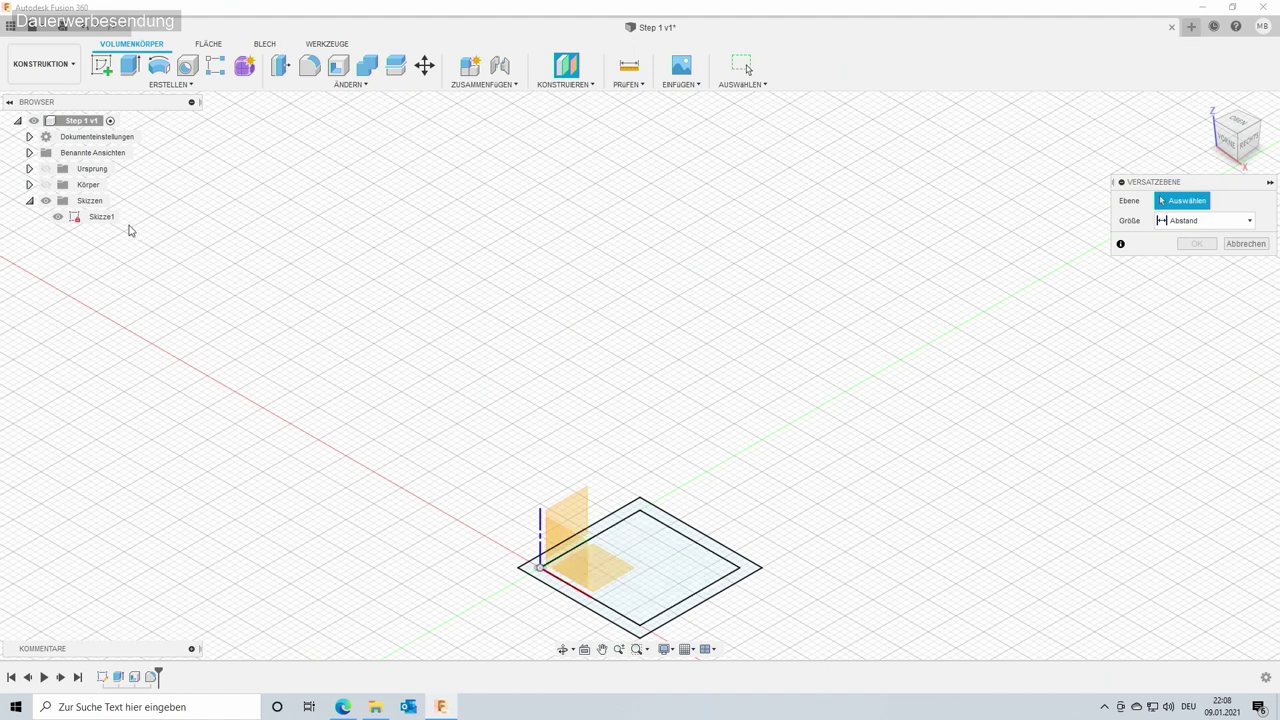
click(46, 185)
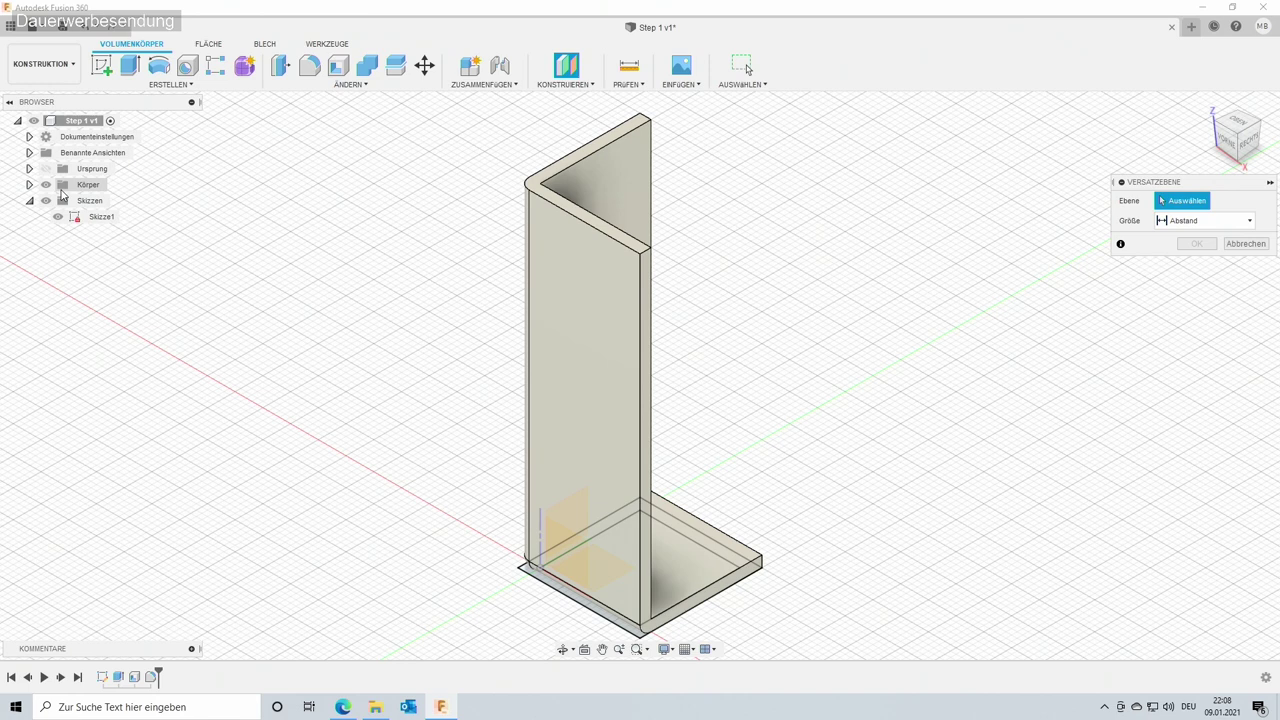
click(46, 185)
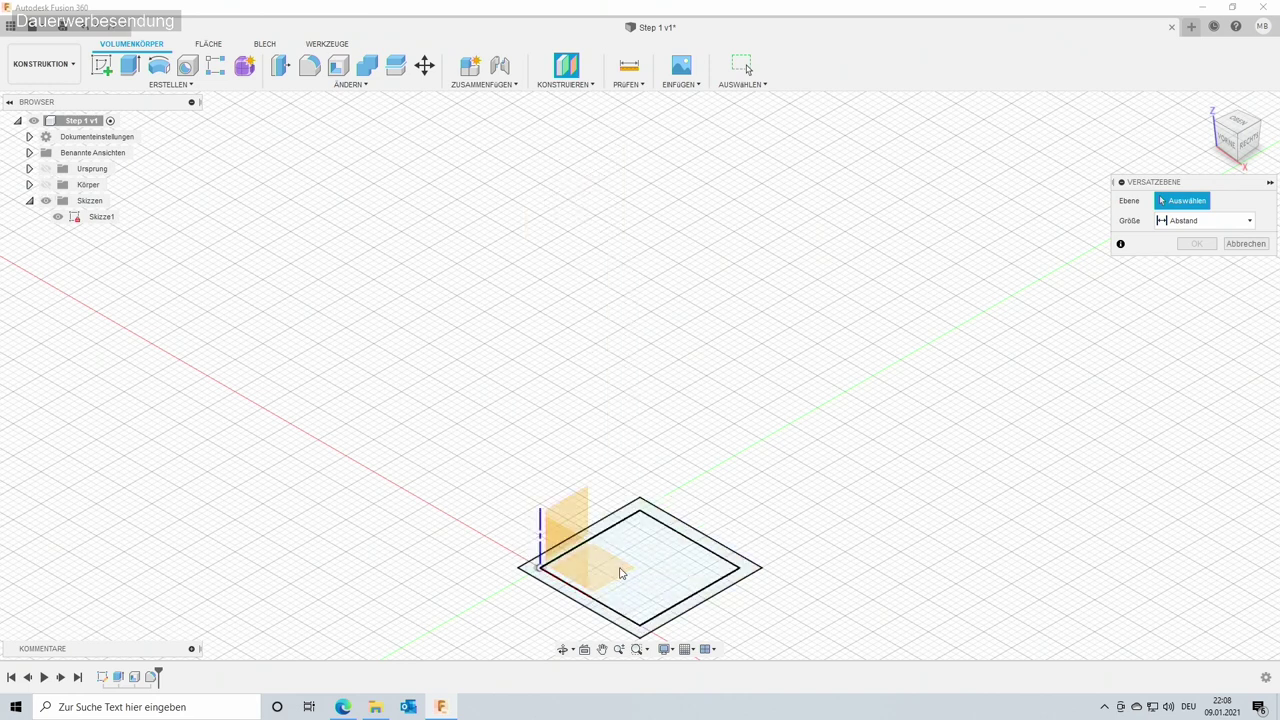
click(617, 573)
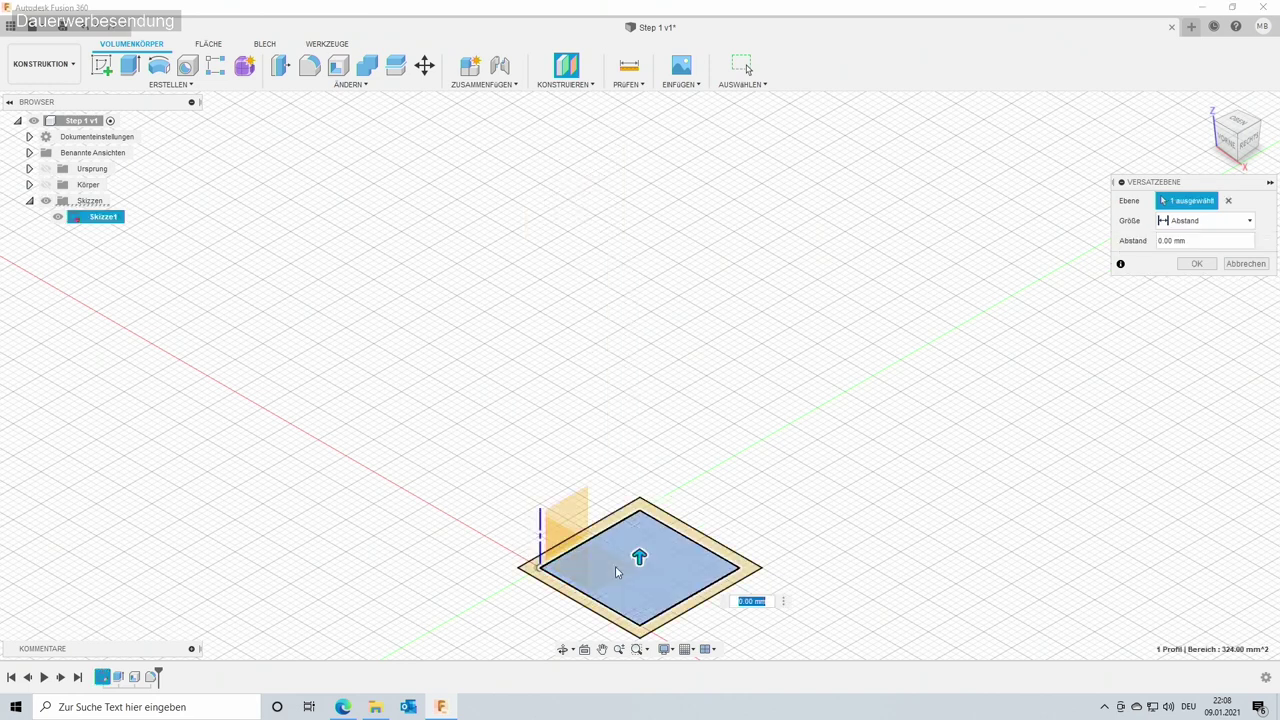
text(2mm)
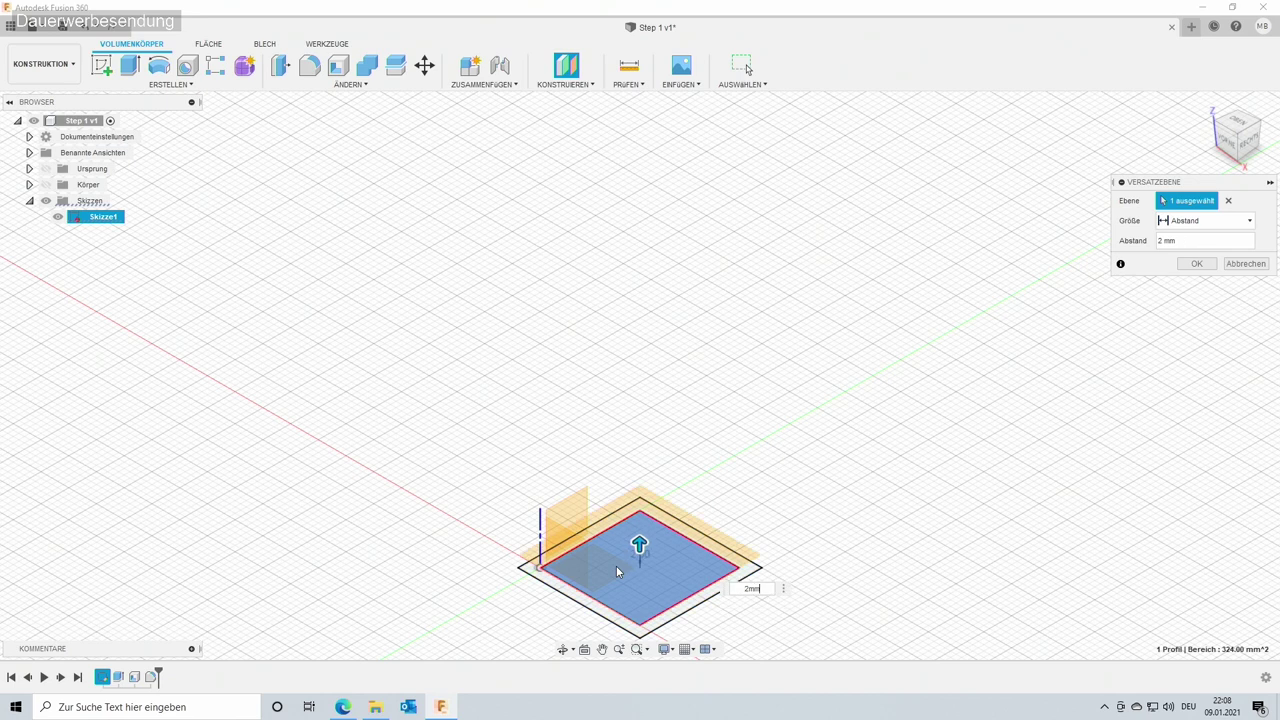
text(+10)
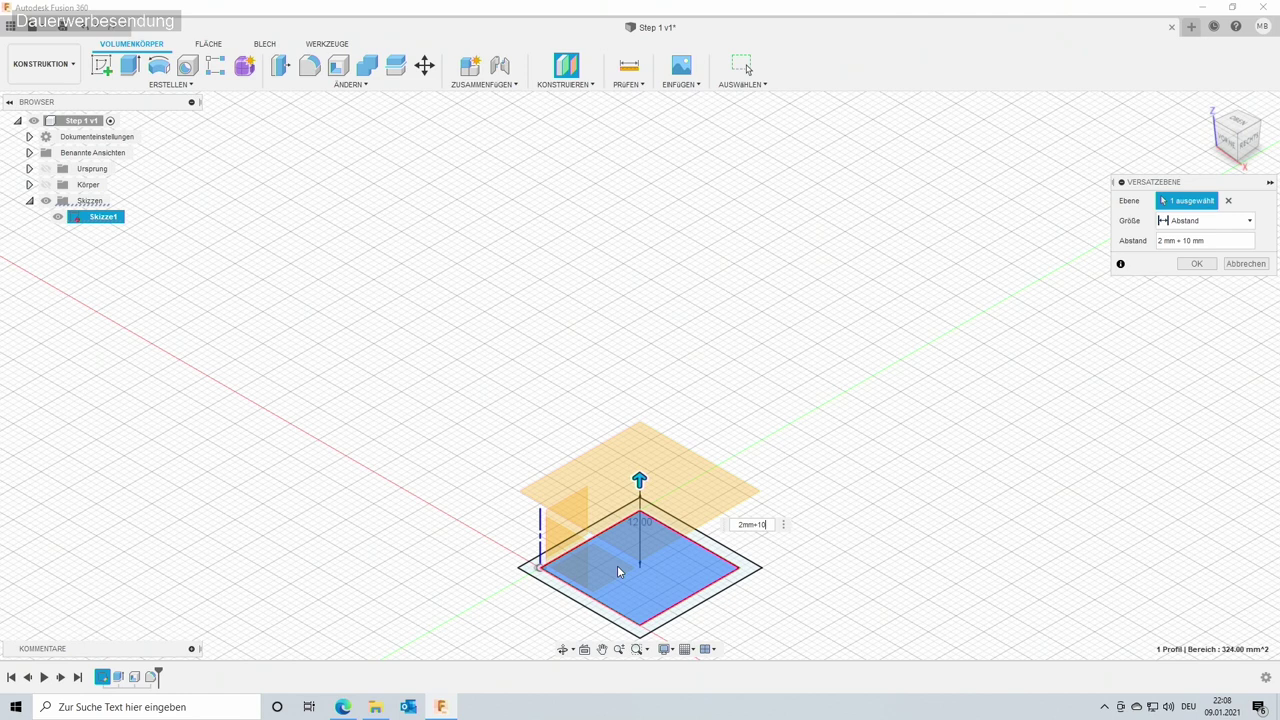
key(Return)
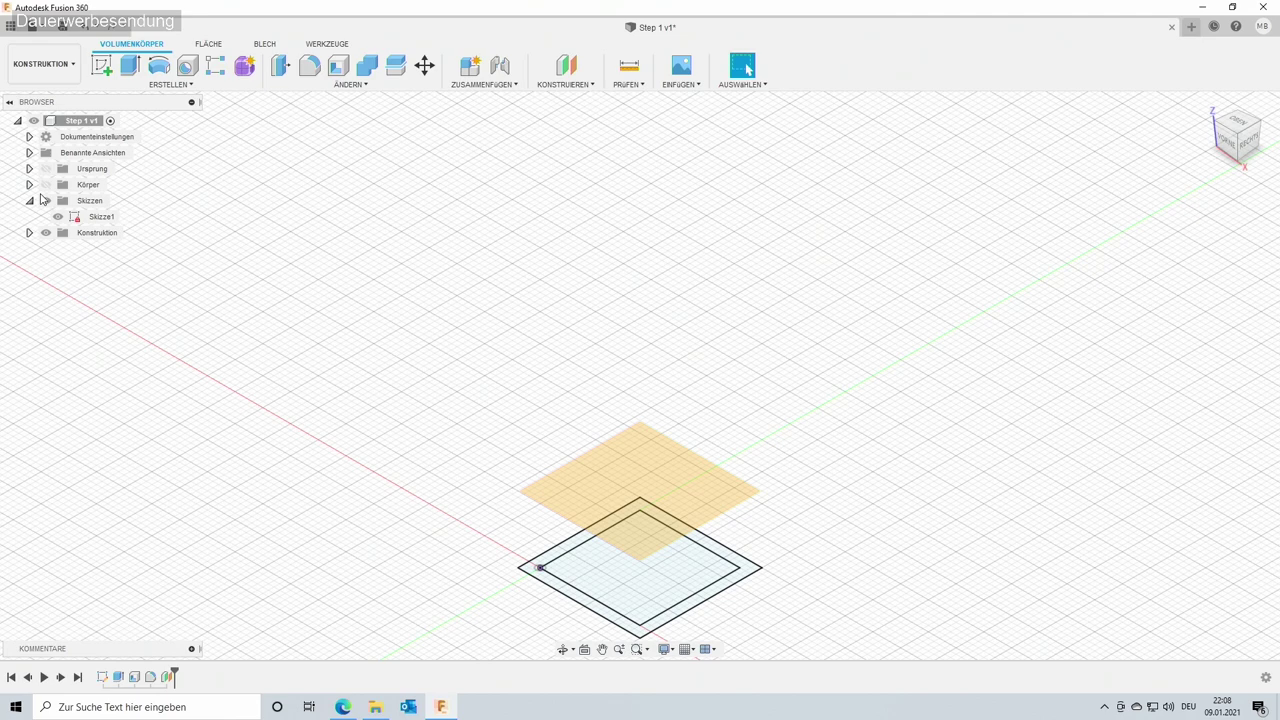
click(45, 185)
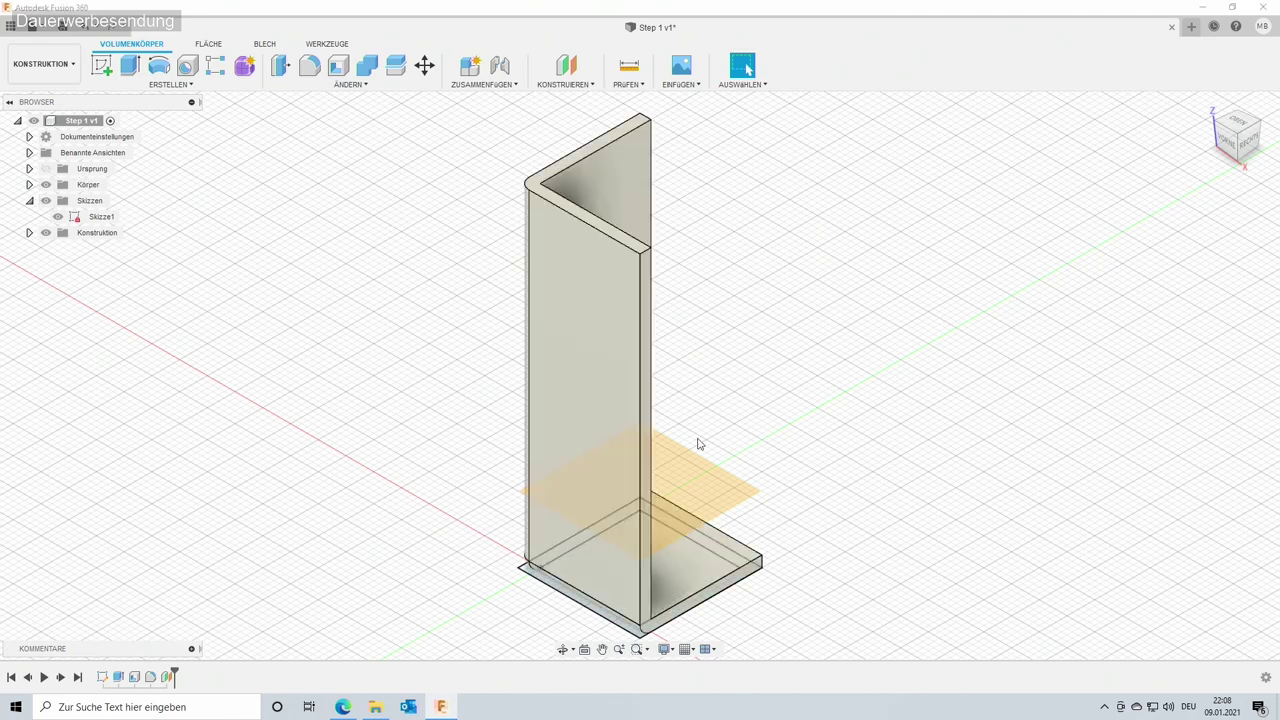
Start sketch Skizze2 on the 12 mm offset plane after backing out of a wrong plane pick.
mouse_move(991, 508)
shift+middle_down()
mouse_move(973, 467)
mouse_move(971, 483)
mouse_move(917, 466)
mouse_move(974, 474)
shift+middle_up()
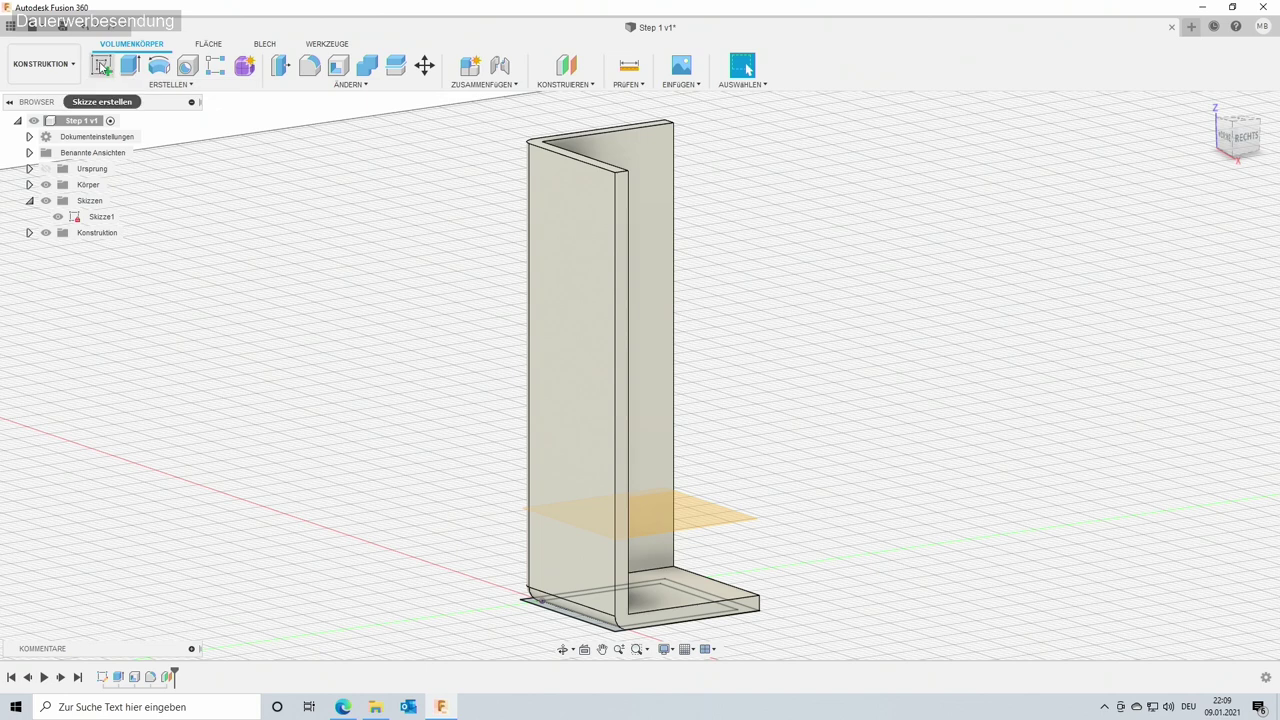
click(101, 66)
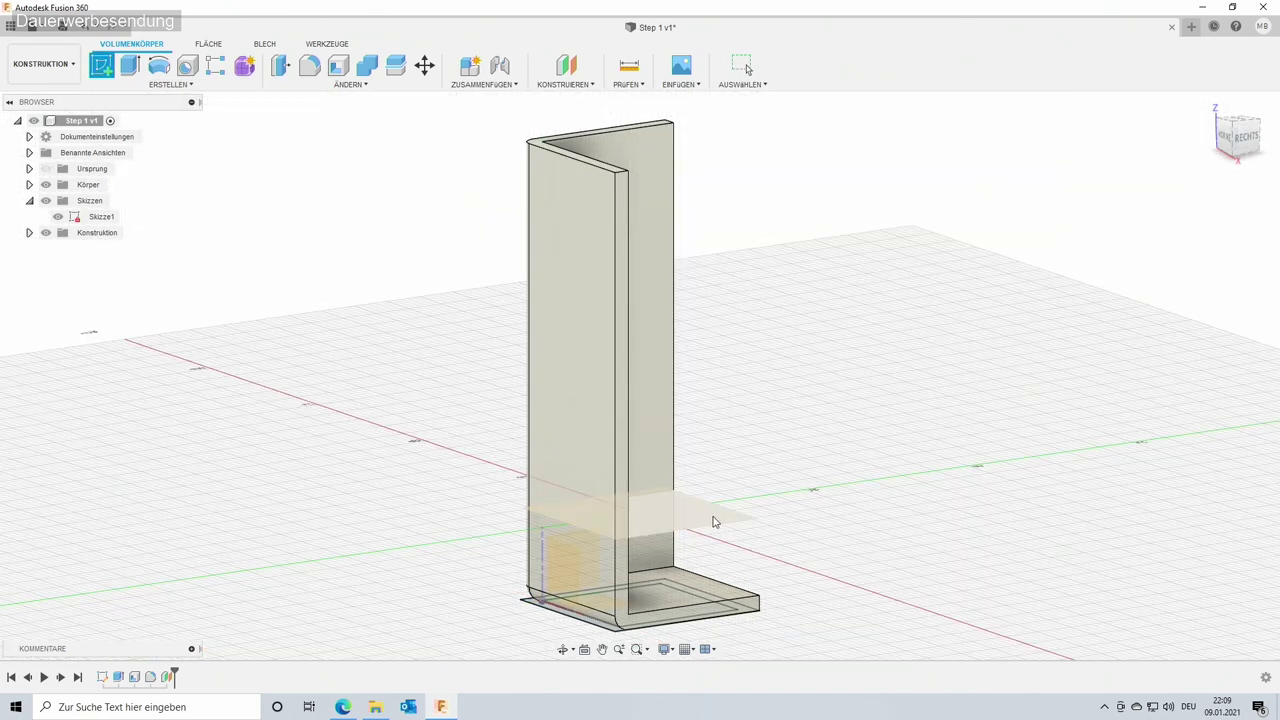
click(715, 521)
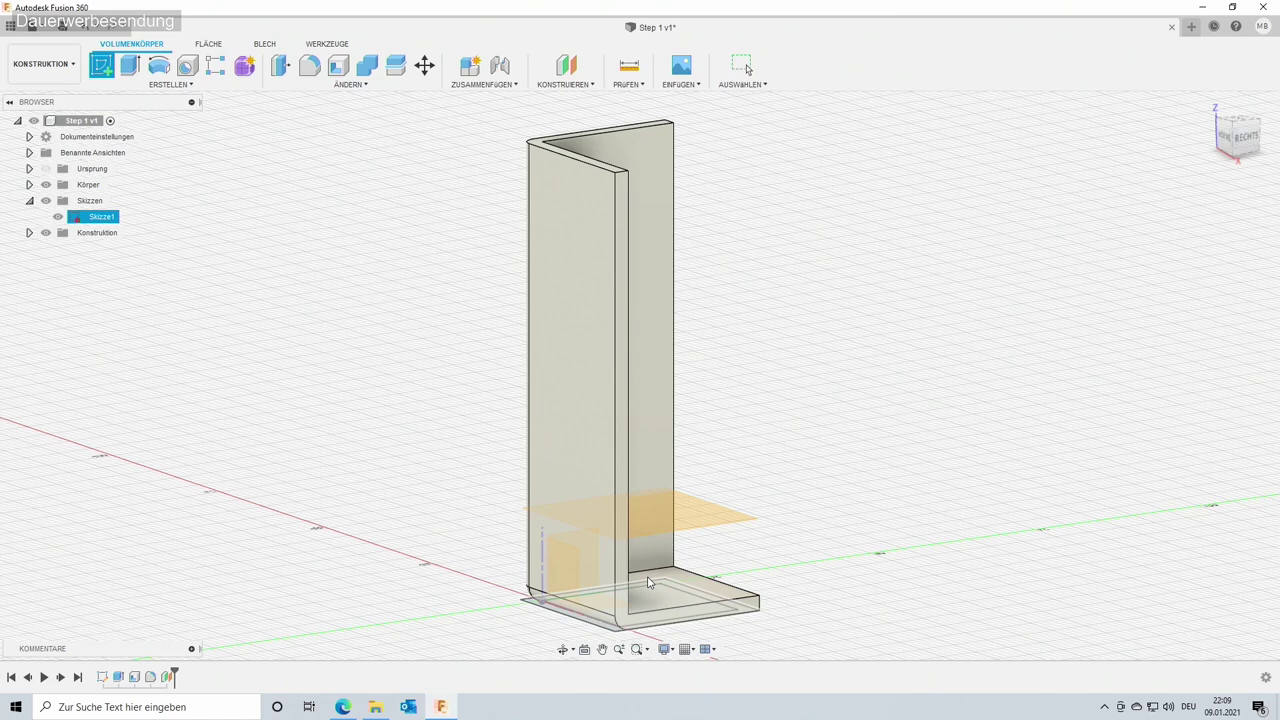
key(Escape)
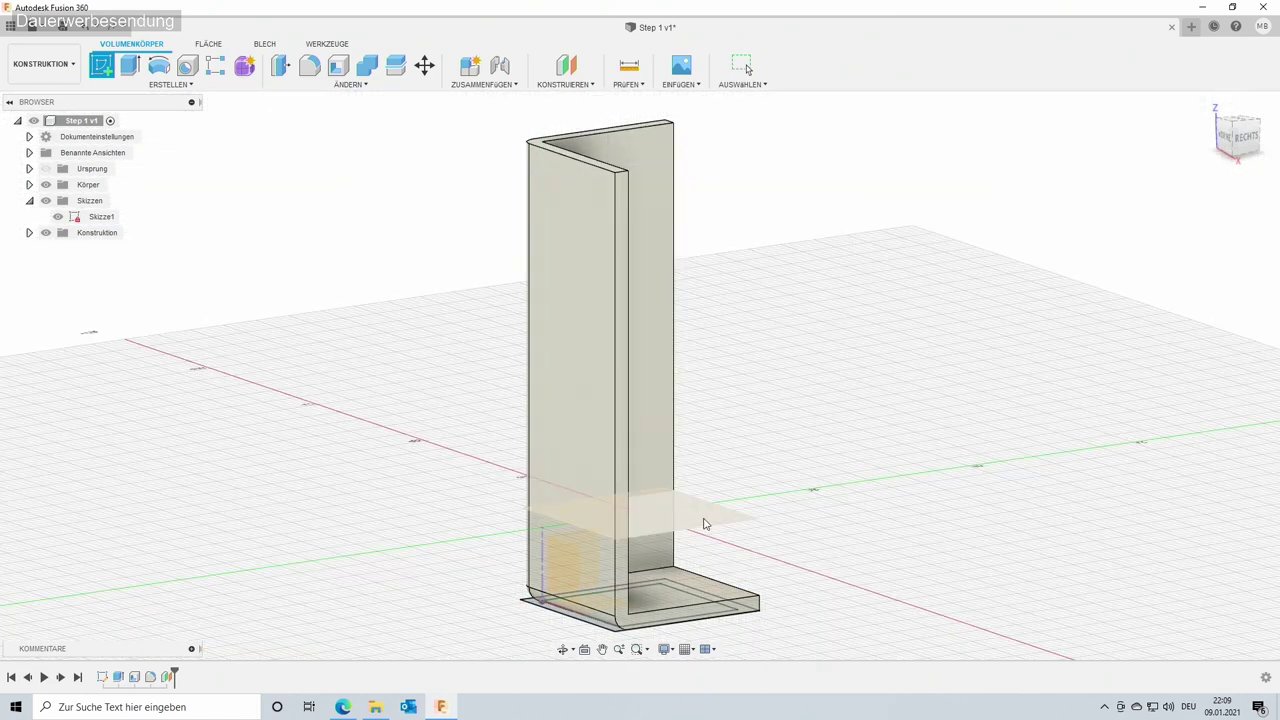
click(705, 524)
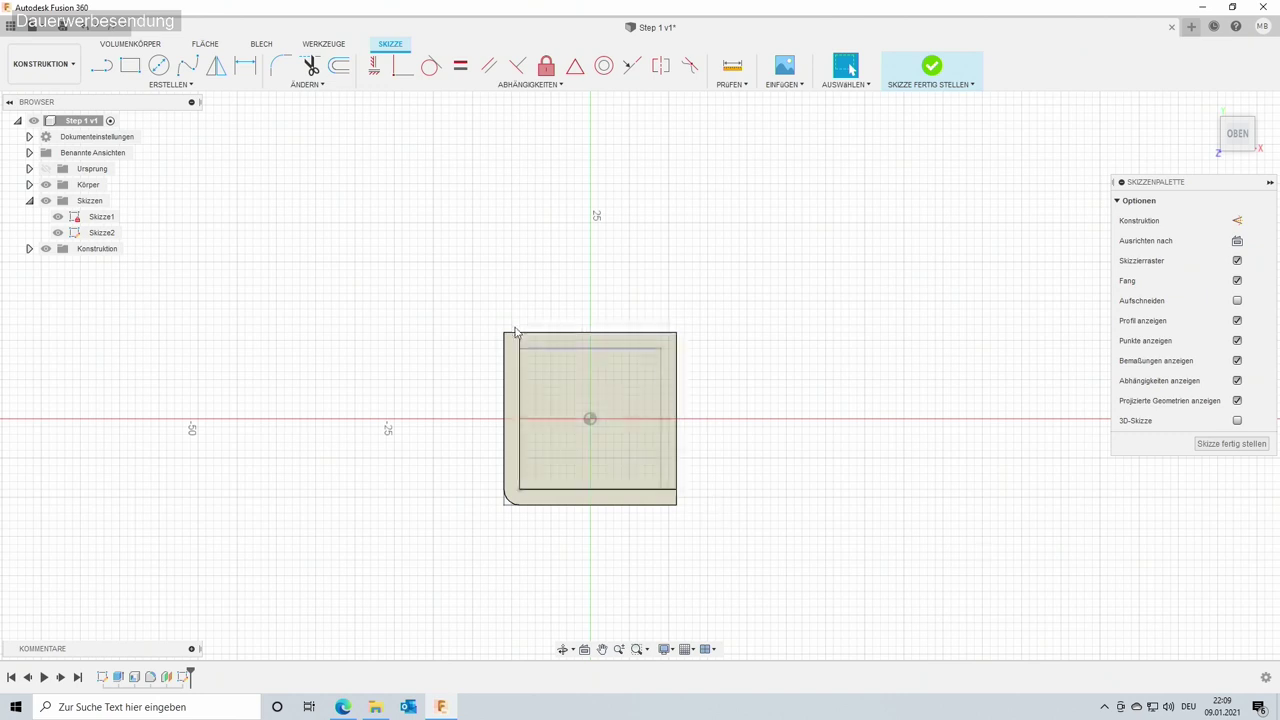
Start the Project tool and hide the first sketch's lines for a clearer view.
click(183, 88)
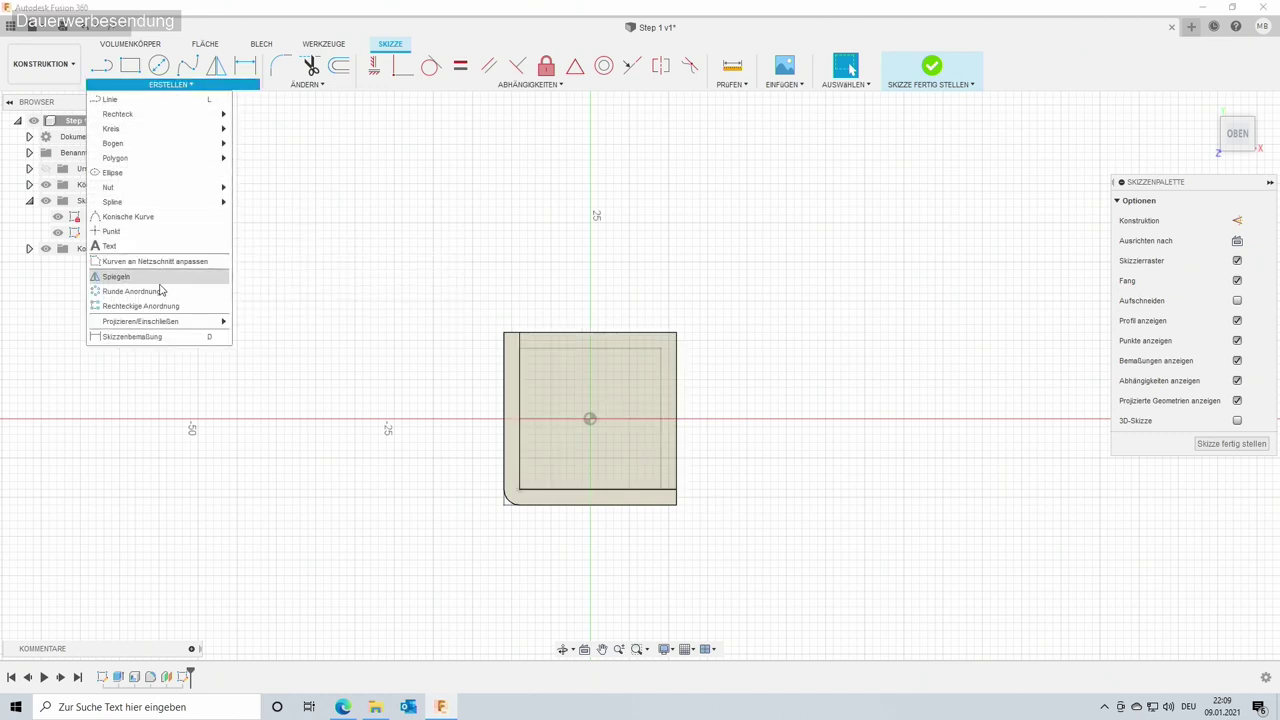
mouse_move(141, 321)
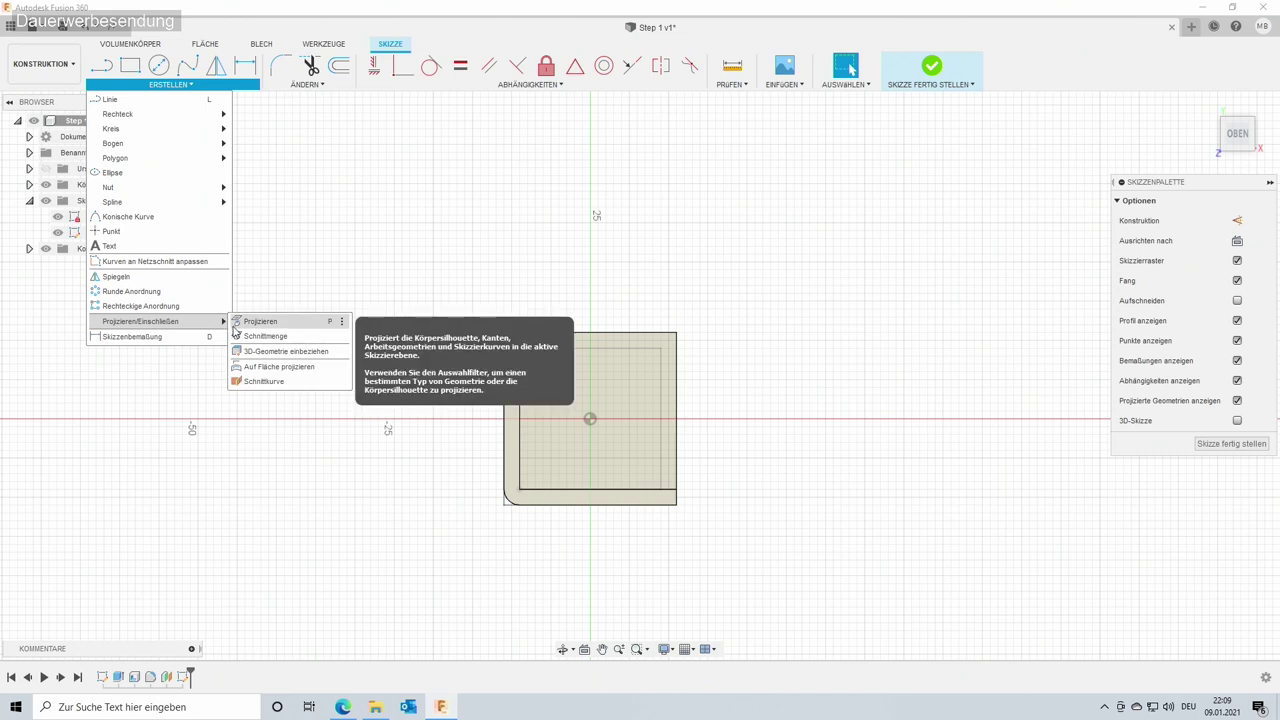
click(258, 322)
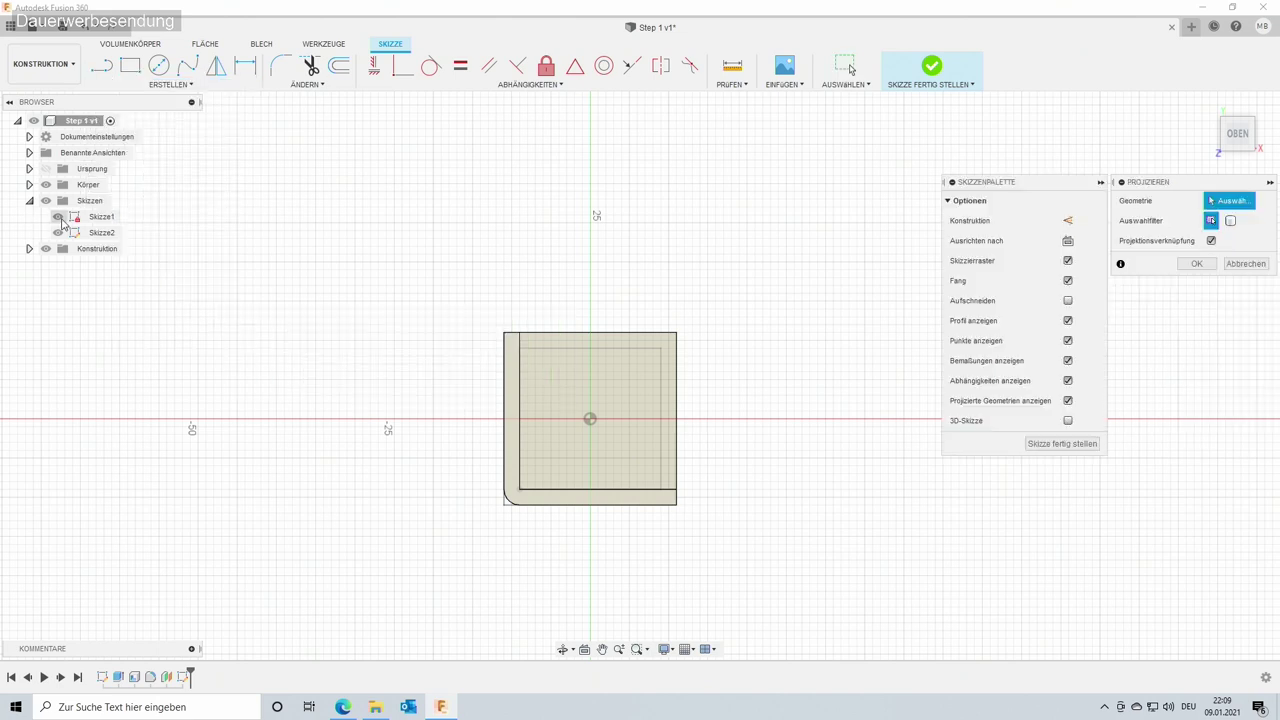
click(59, 217)
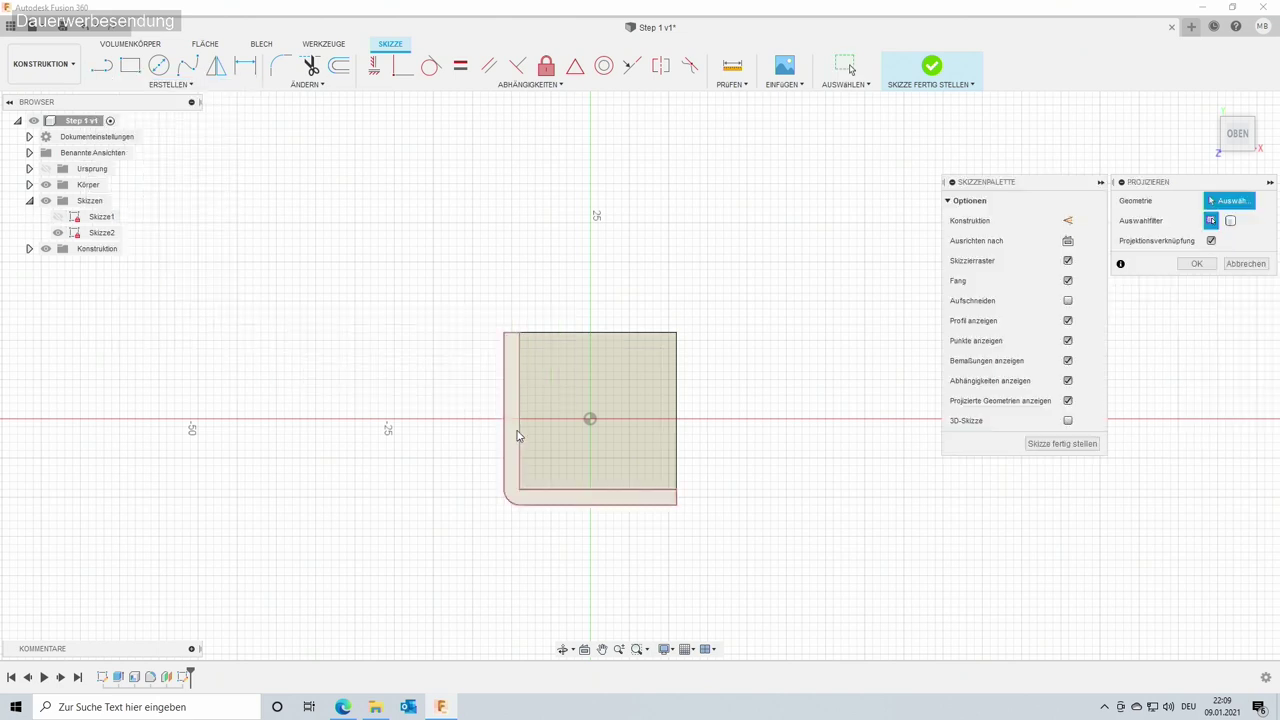
scroll(517, 435, up, 2)
scroll(517, 435, up, 2)
scroll(517, 435, up, 2)
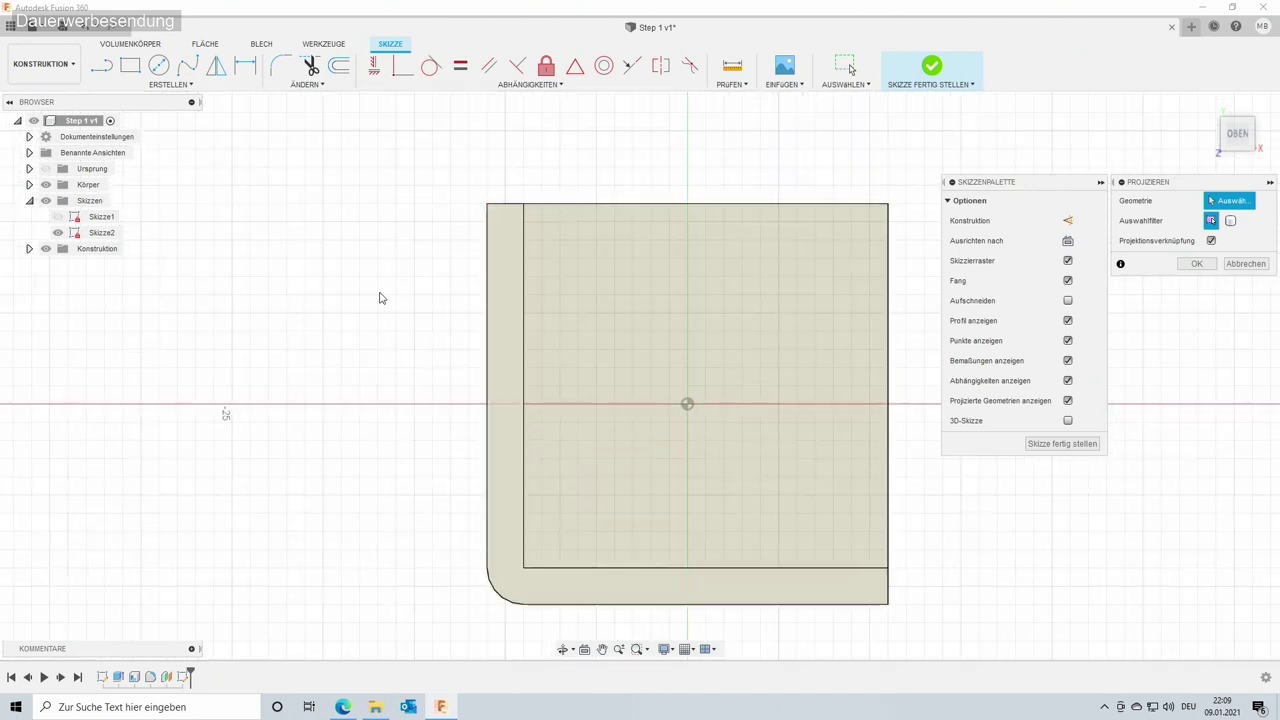
click(46, 185)
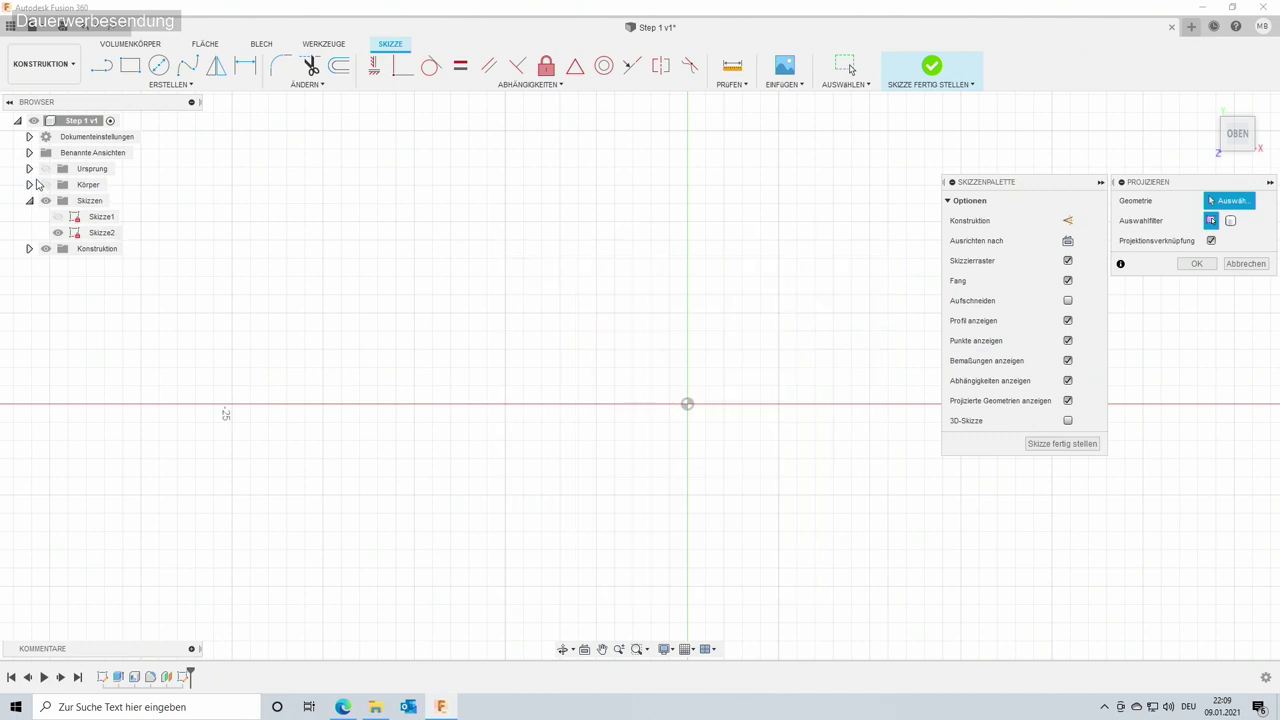
click(46, 185)
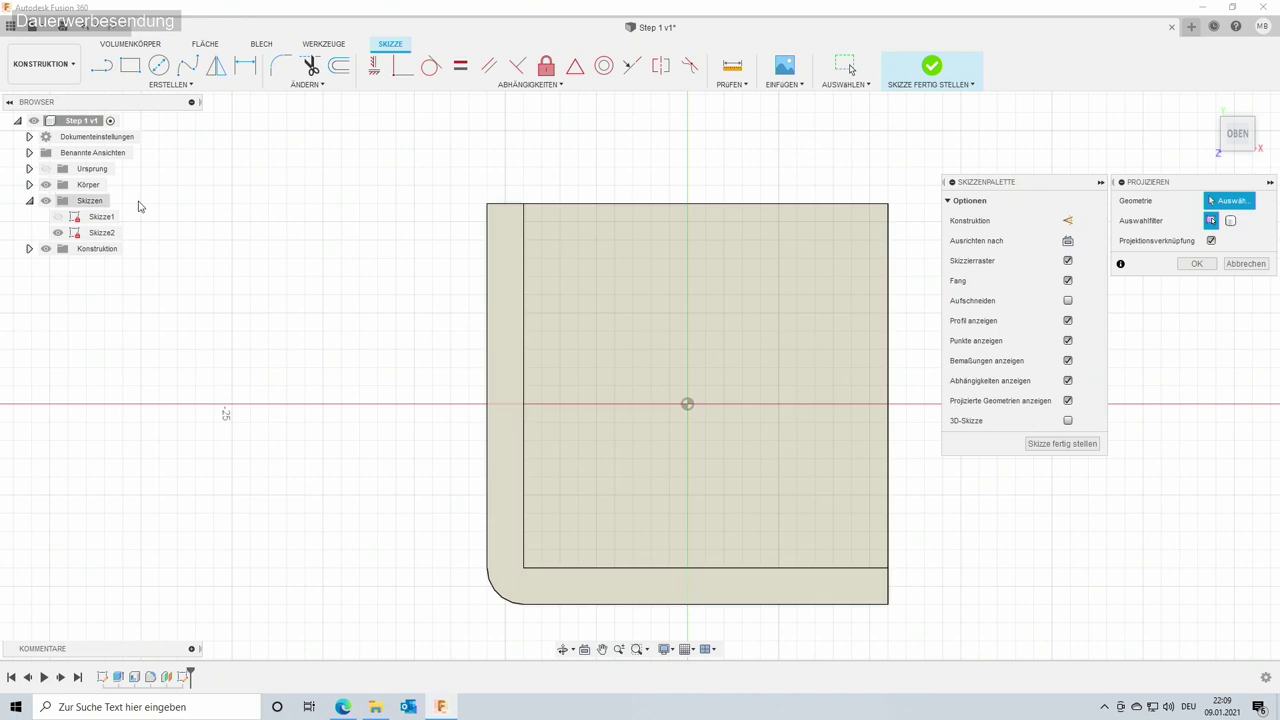
Project the body's left edge, rounded bottom-left corner and bottom edge, then finish Skizze2.
click(489, 289)
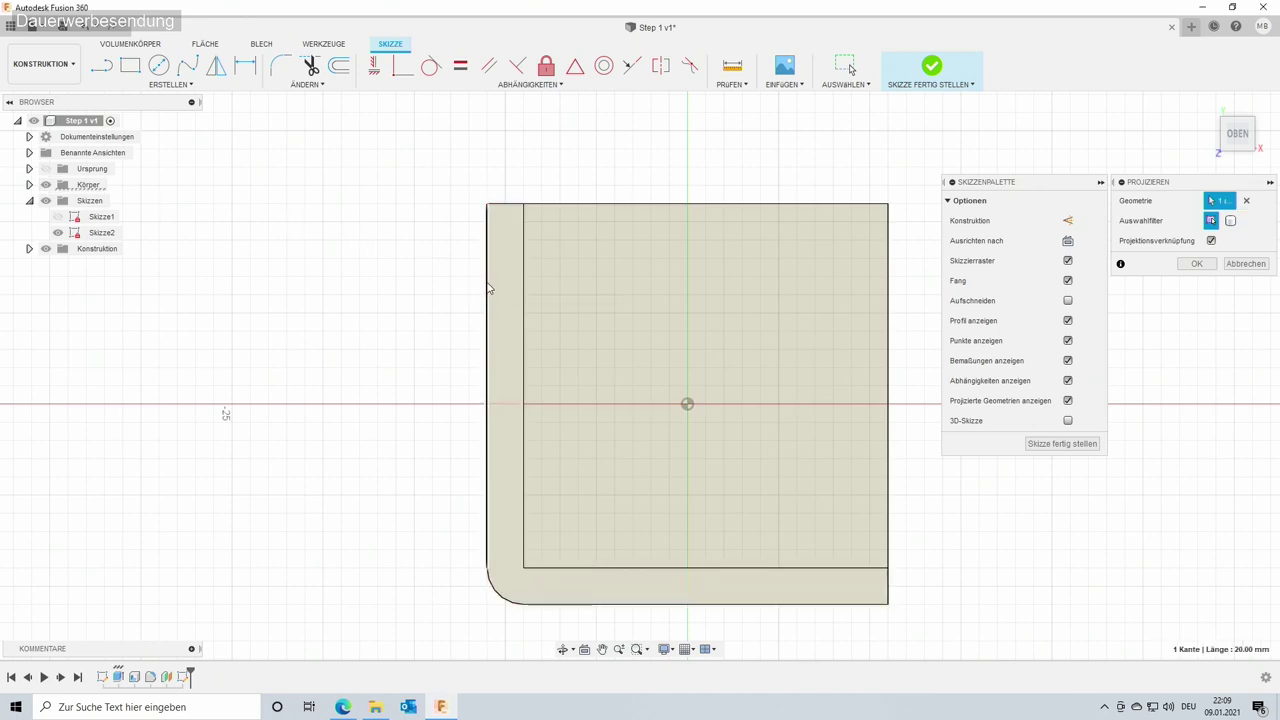
click(502, 595)
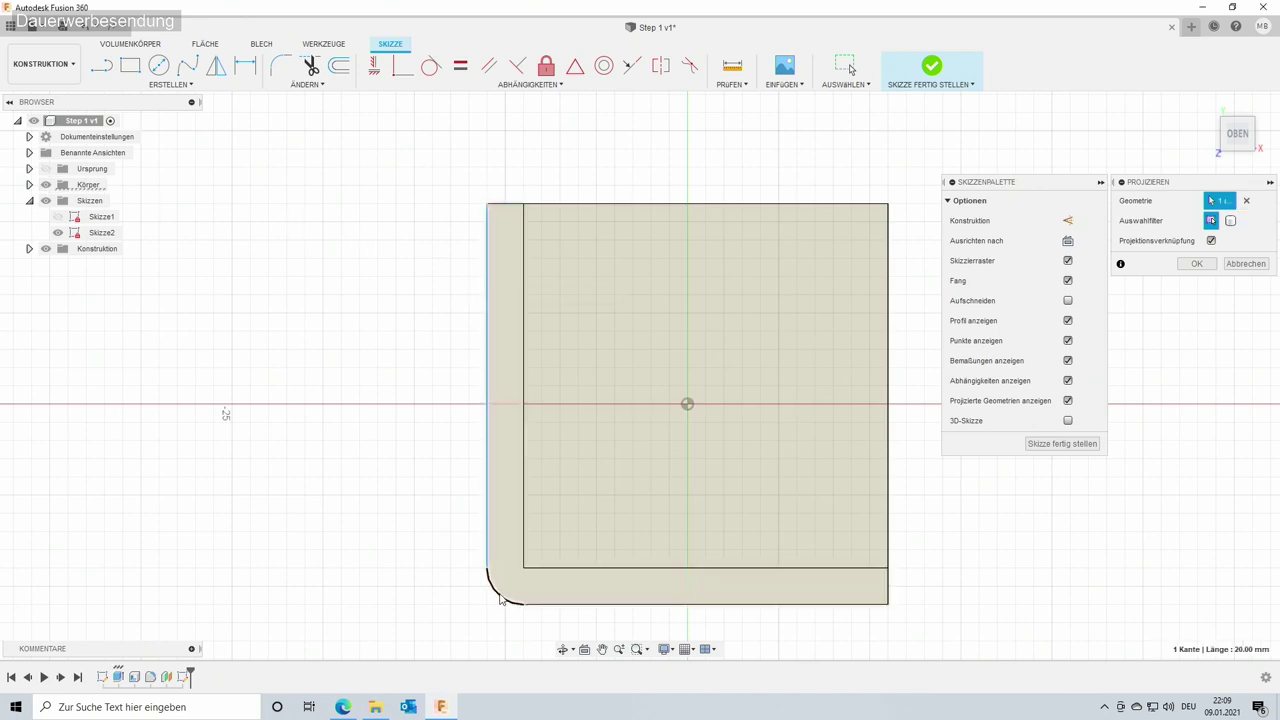
click(543, 605)
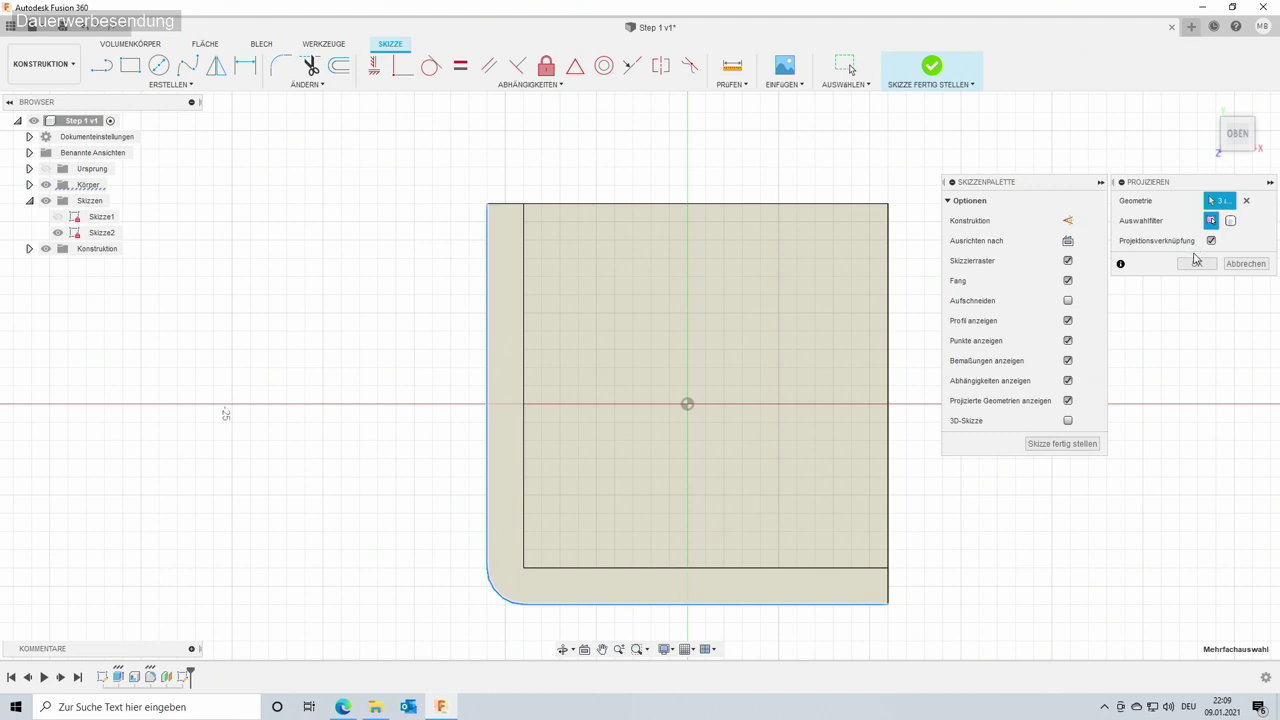
click(1197, 264)
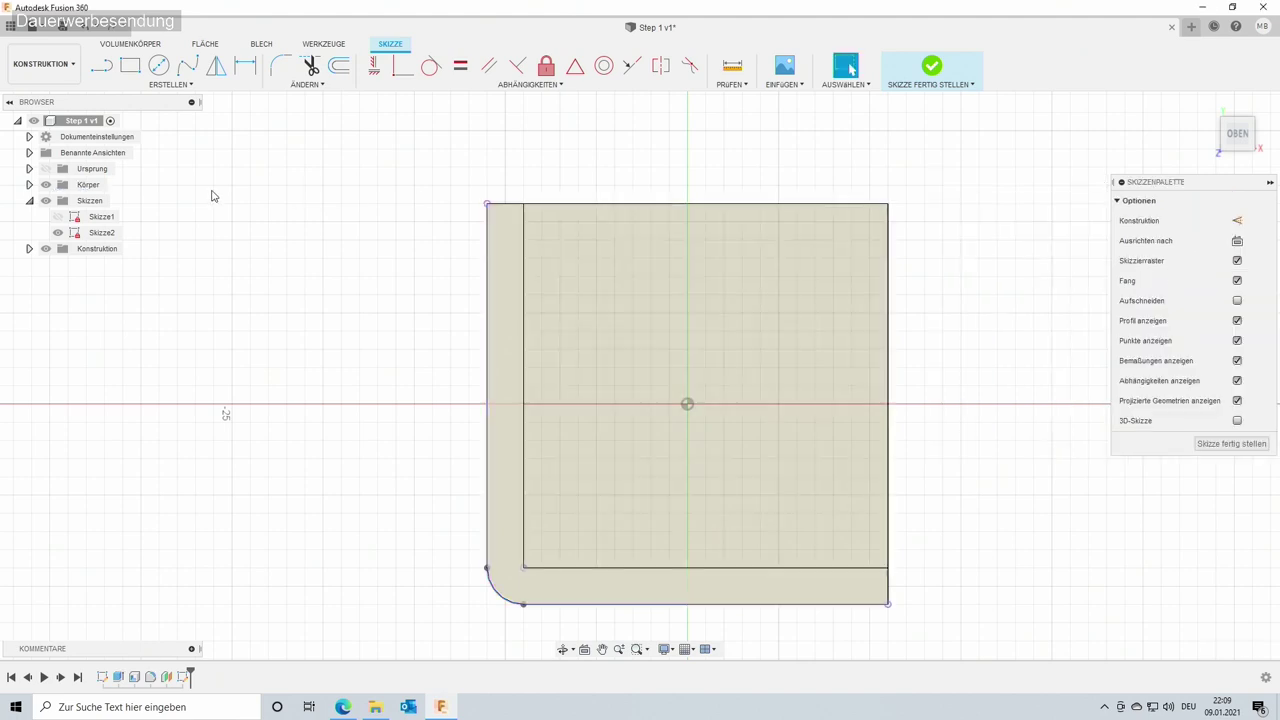
click(45, 184)
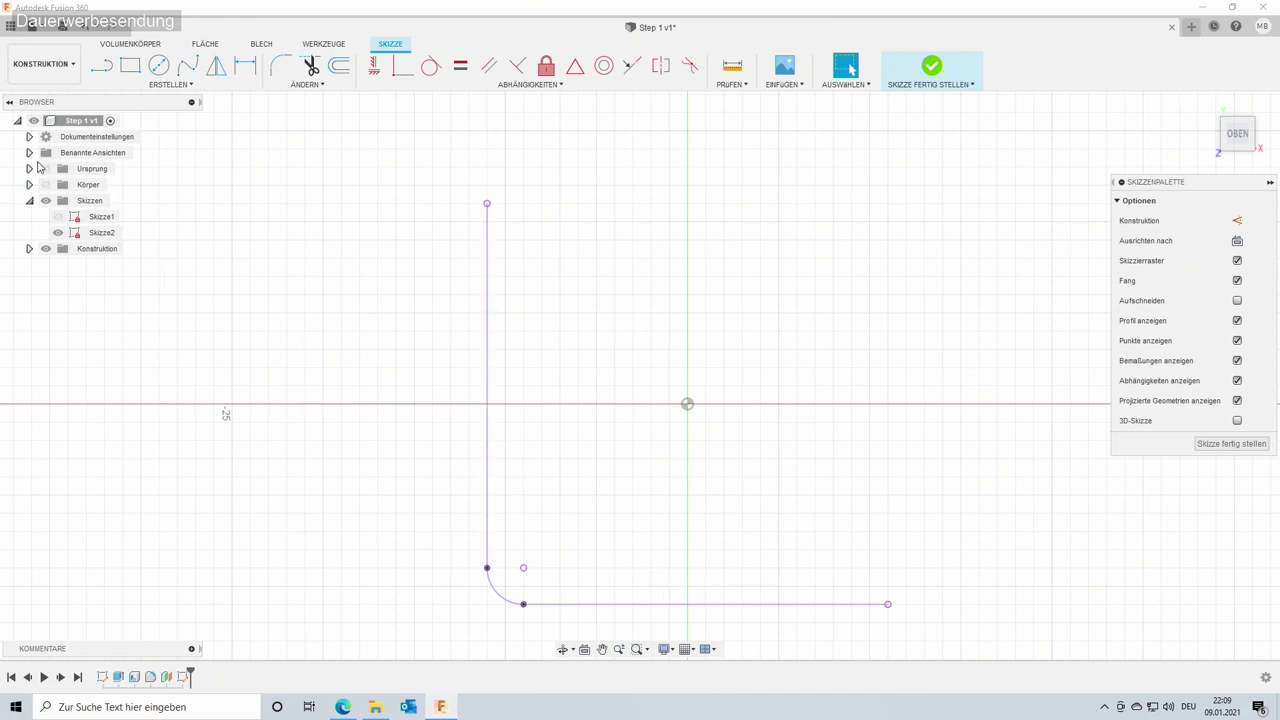
click(45, 184)
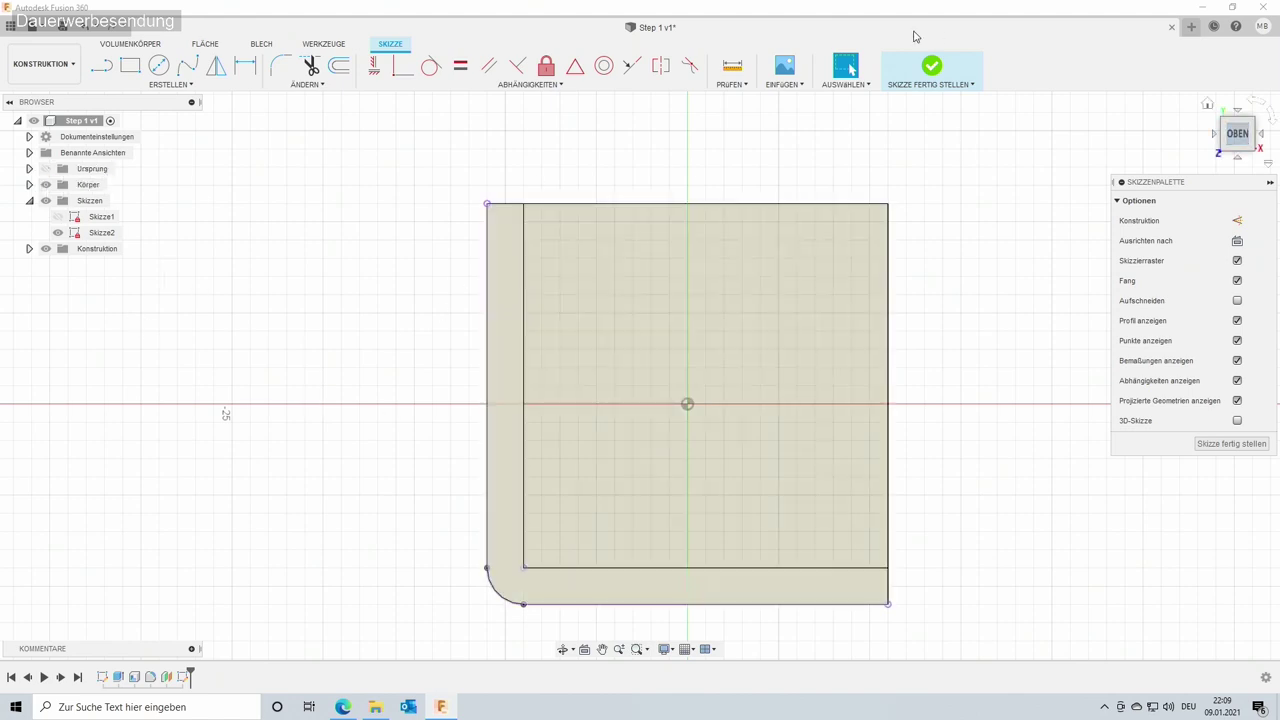
click(932, 68)
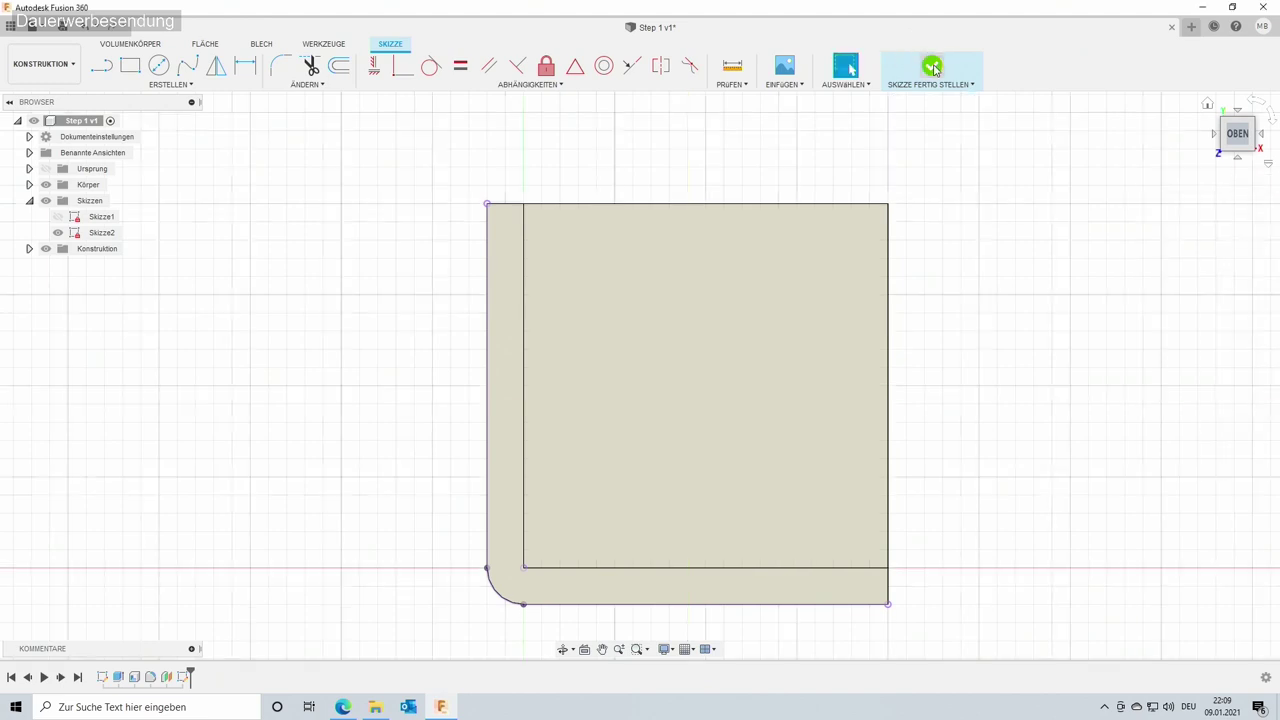
click(1208, 106)
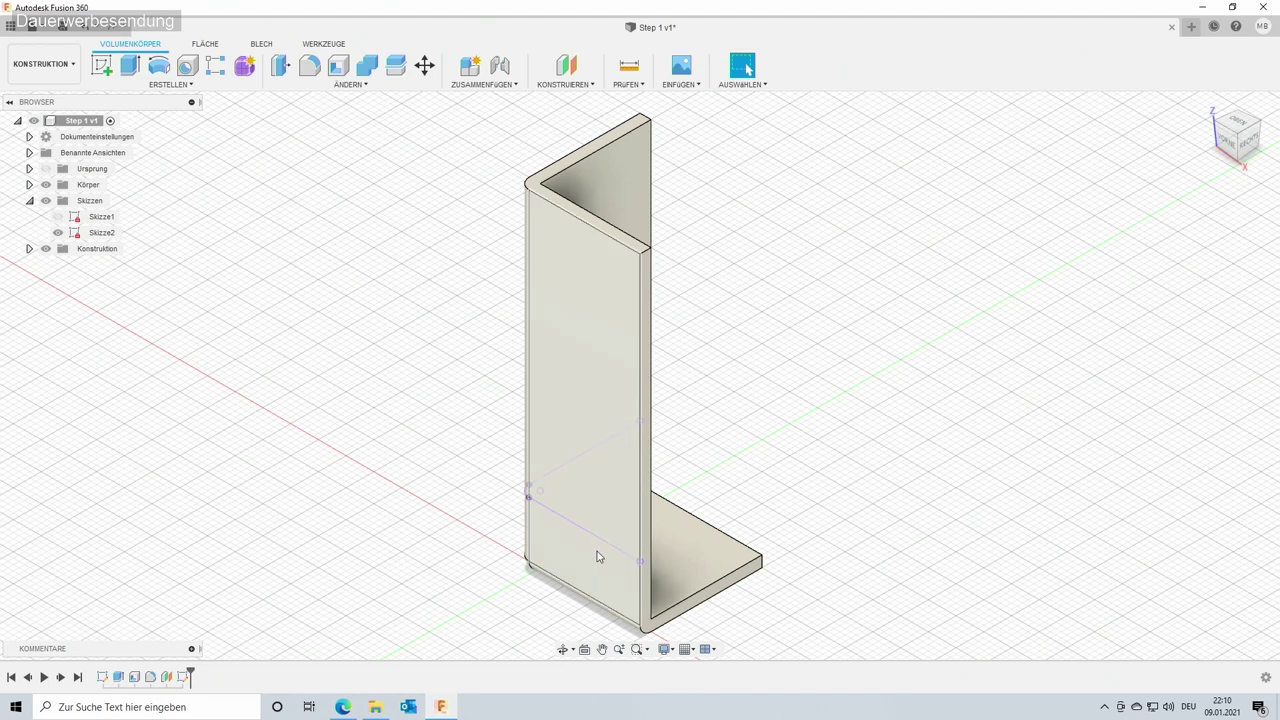
Cut a round 2.00 mm pipe groove along Skizze2's L-shaped outline.
click(162, 85)
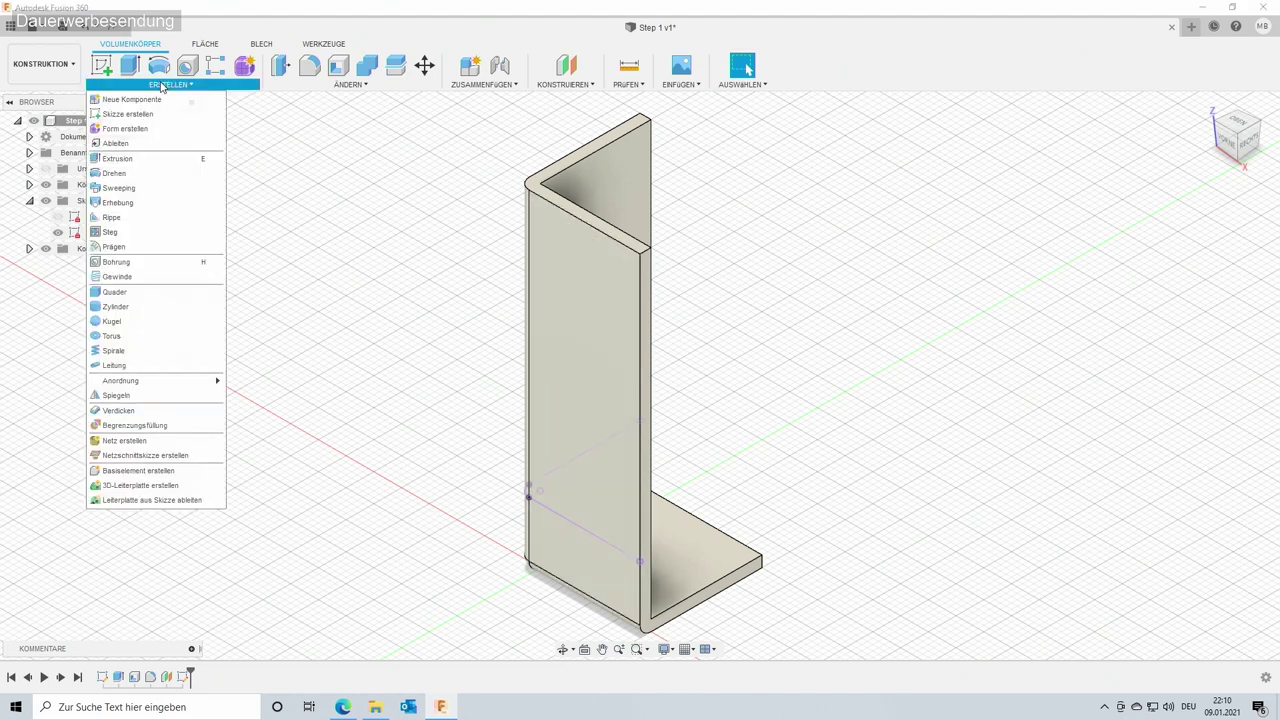
click(108, 367)
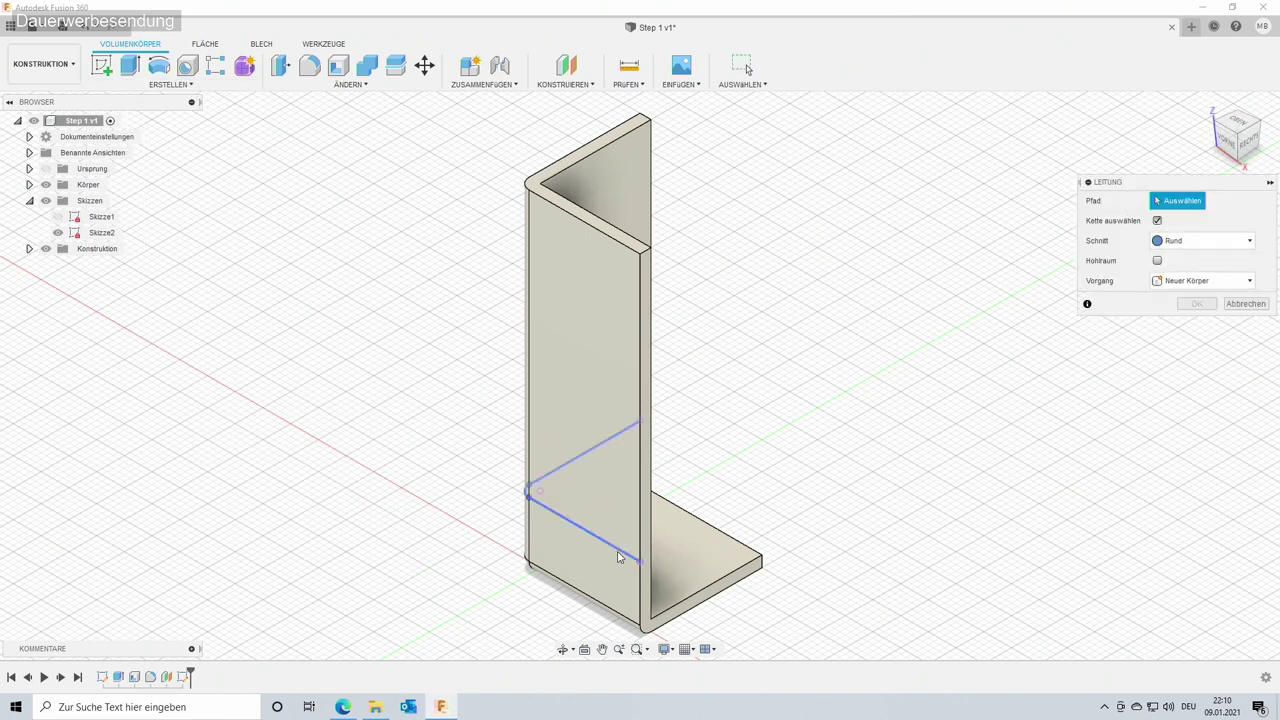
click(618, 557)
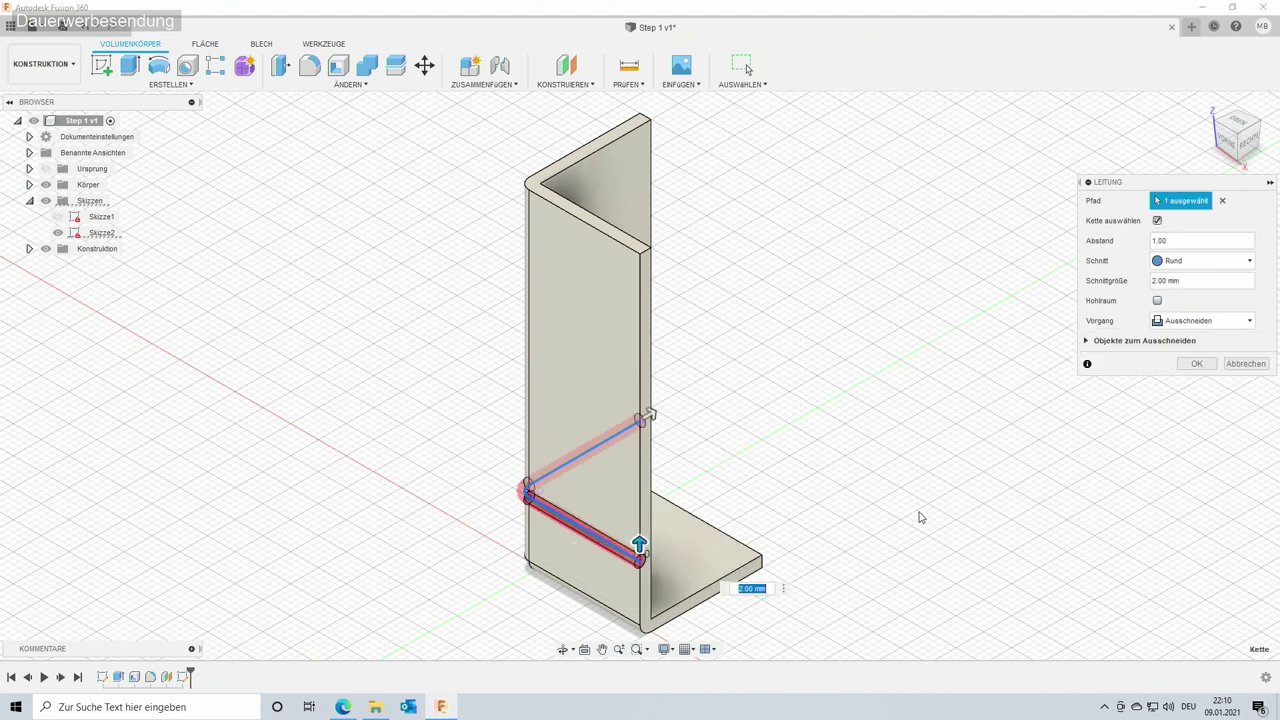
mouse_move(911, 551)
shift+middle_down()
mouse_move(860, 504)
mouse_move(868, 518)
mouse_move(908, 511)
mouse_move(925, 533)
shift+middle_up()
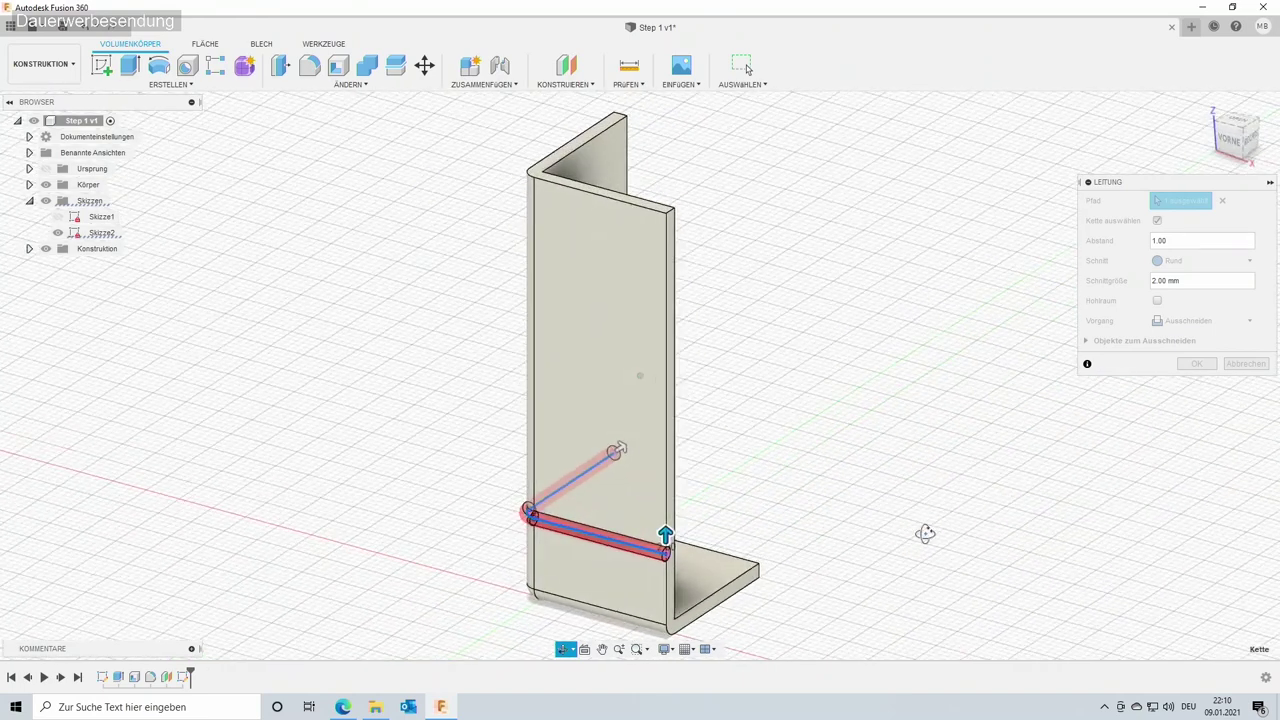
click(1199, 366)
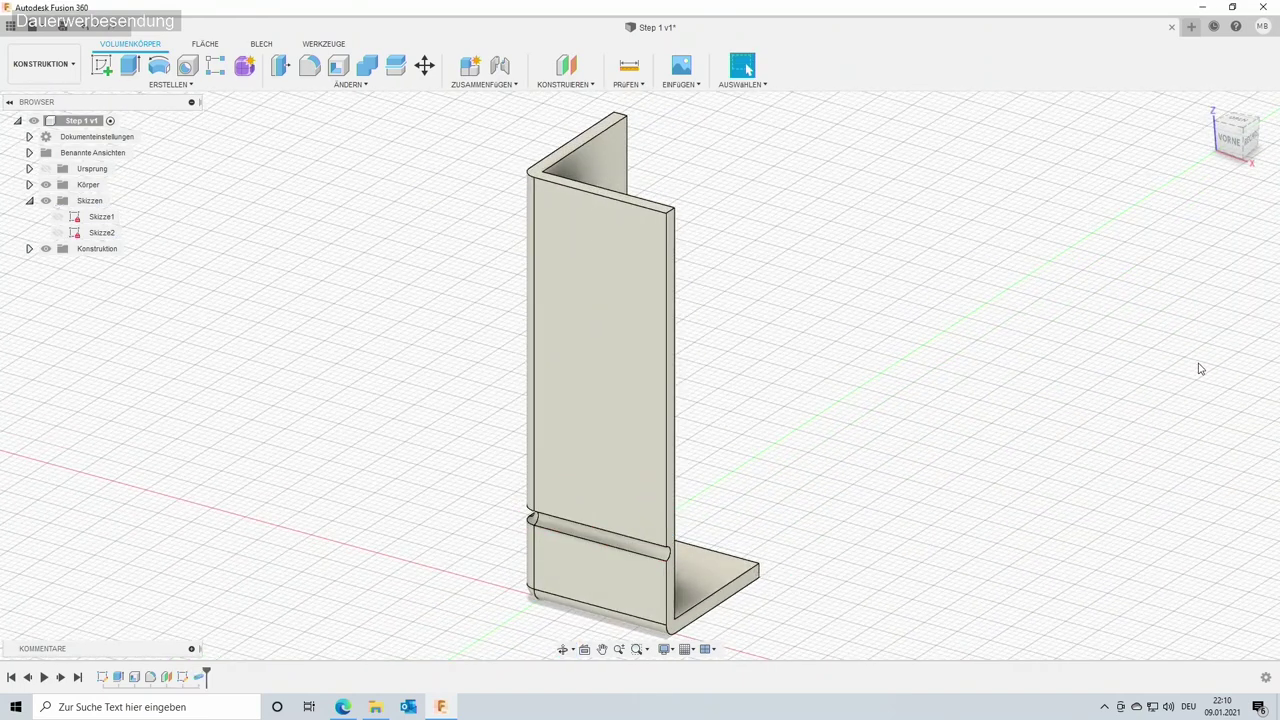
Start a new sketch and an offset plane, then cancel them.
mouse_move(991, 503)
shift+middle_down()
mouse_move(974, 457)
mouse_move(951, 491)
shift+middle_up()
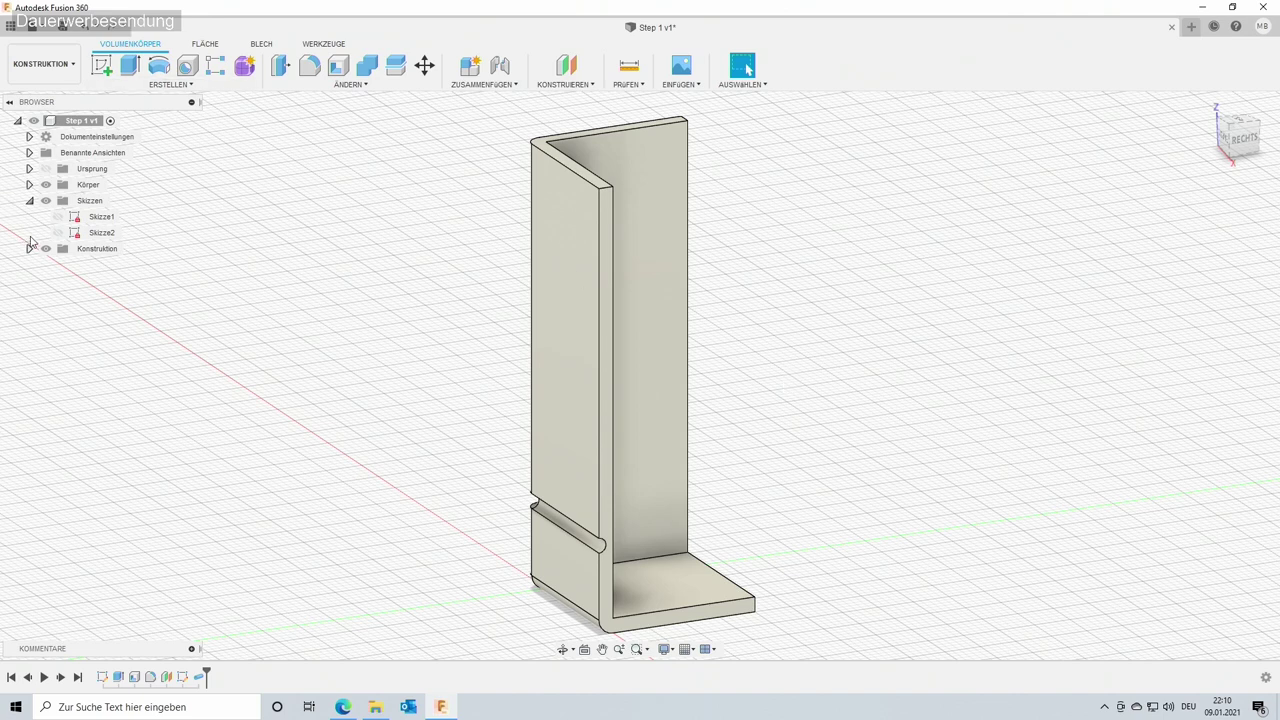
click(99, 75)
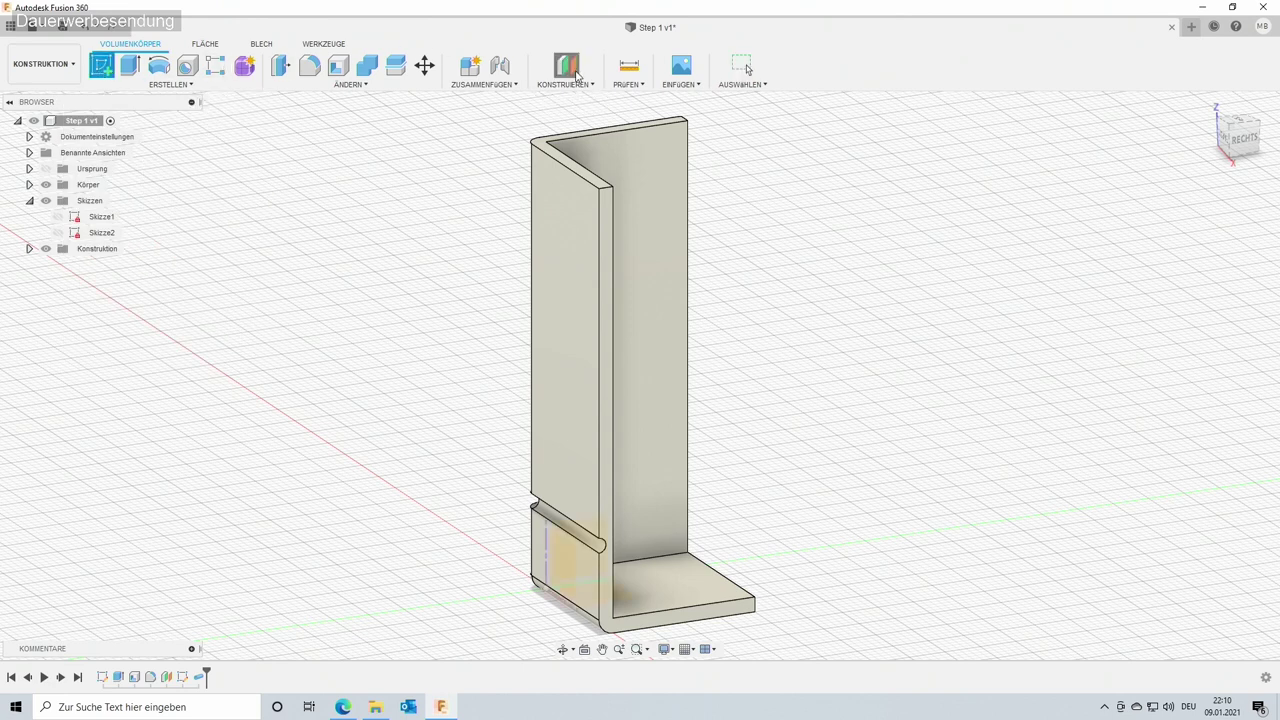
click(567, 70)
key(Escape)
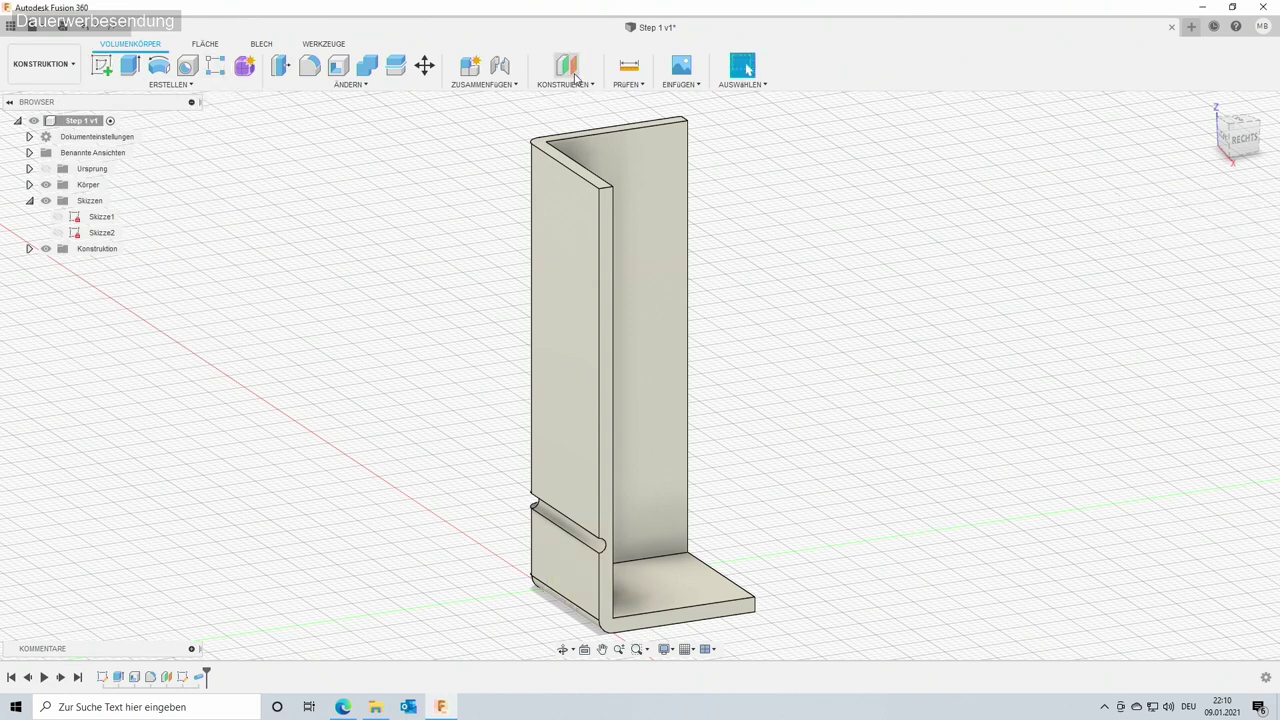
Expand Konstruktion in the browser and make plane Ebene1 visible.
click(62, 233)
click(60, 237)
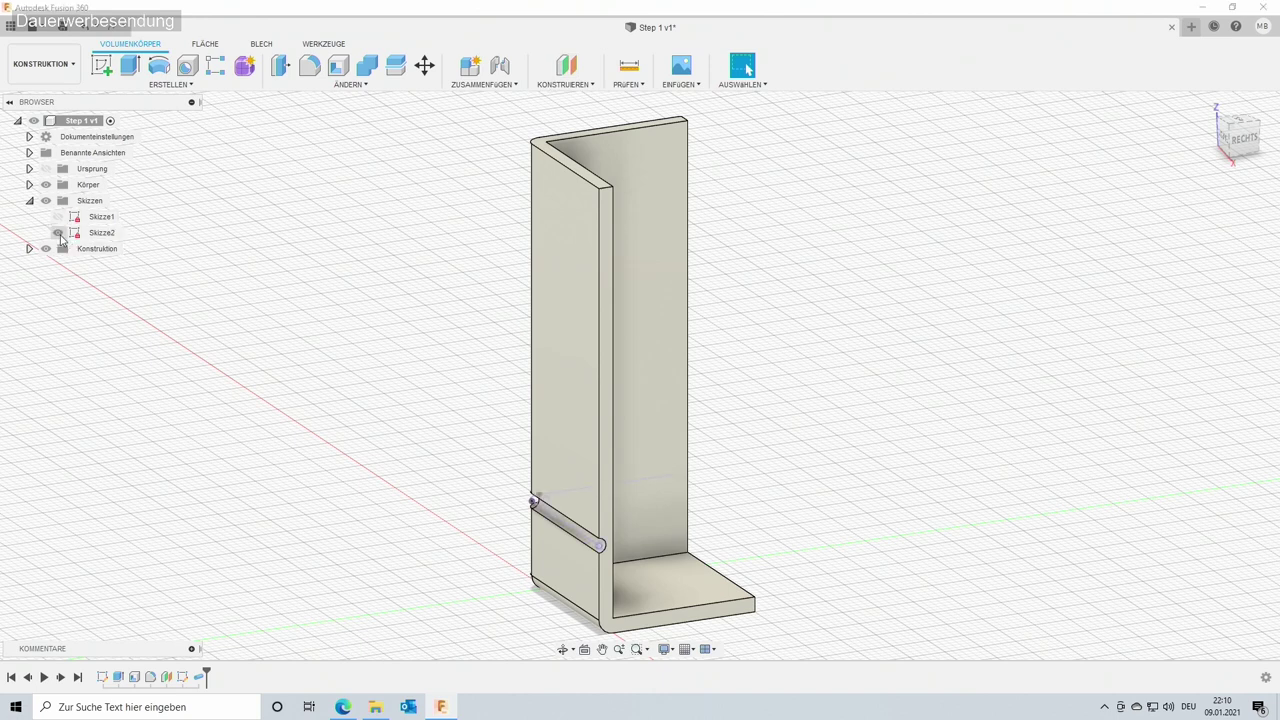
click(29, 248)
click(57, 264)
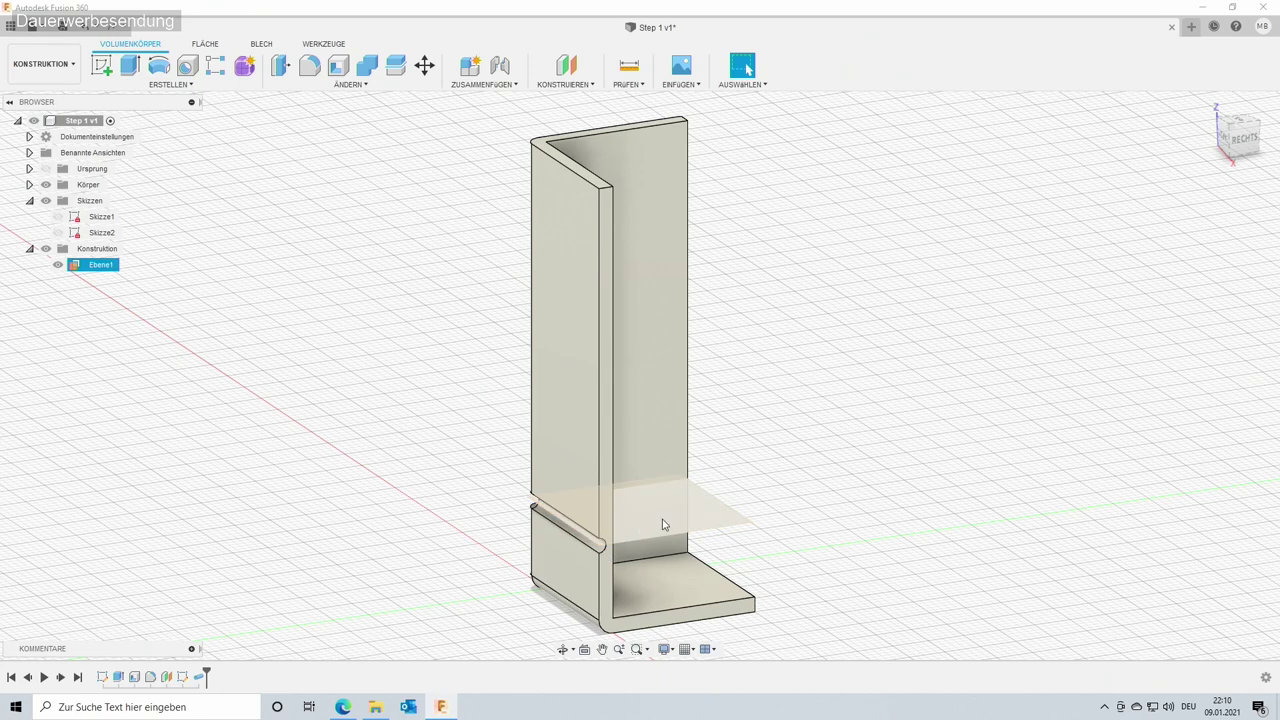
Create offset plane Ebene2 10 mm above Ebene1.
click(570, 75)
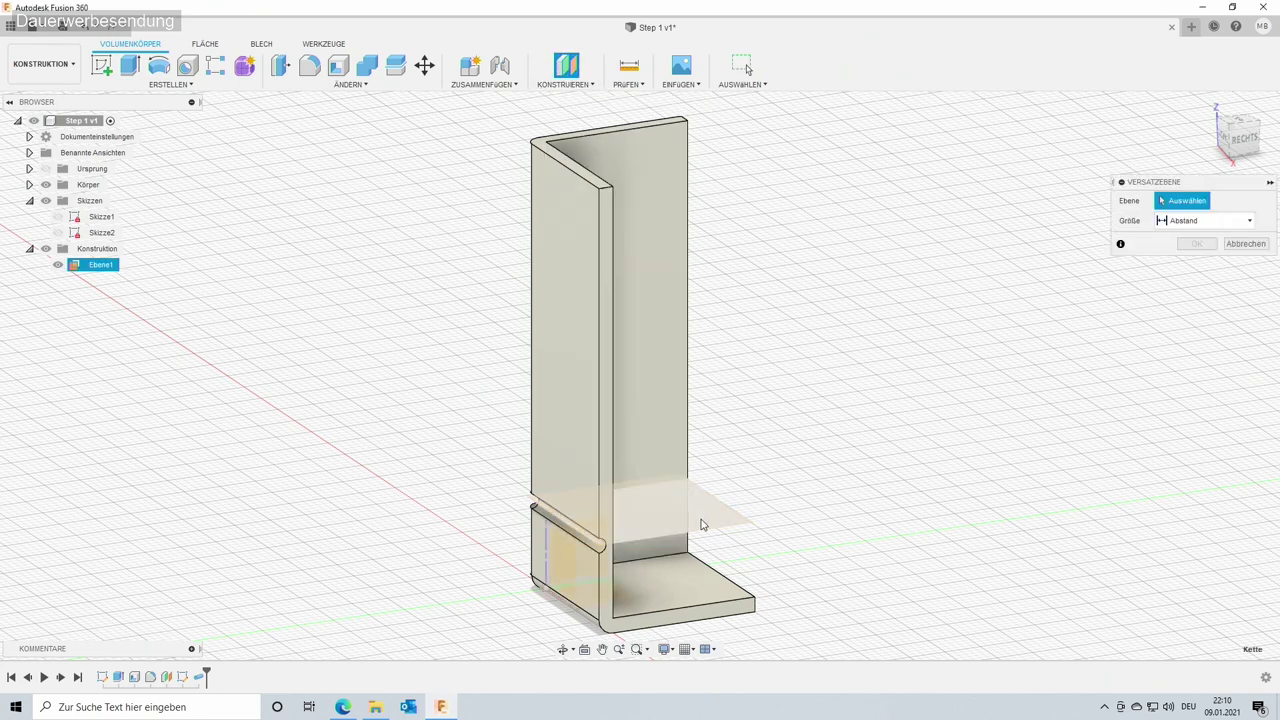
click(699, 521)
text(10)
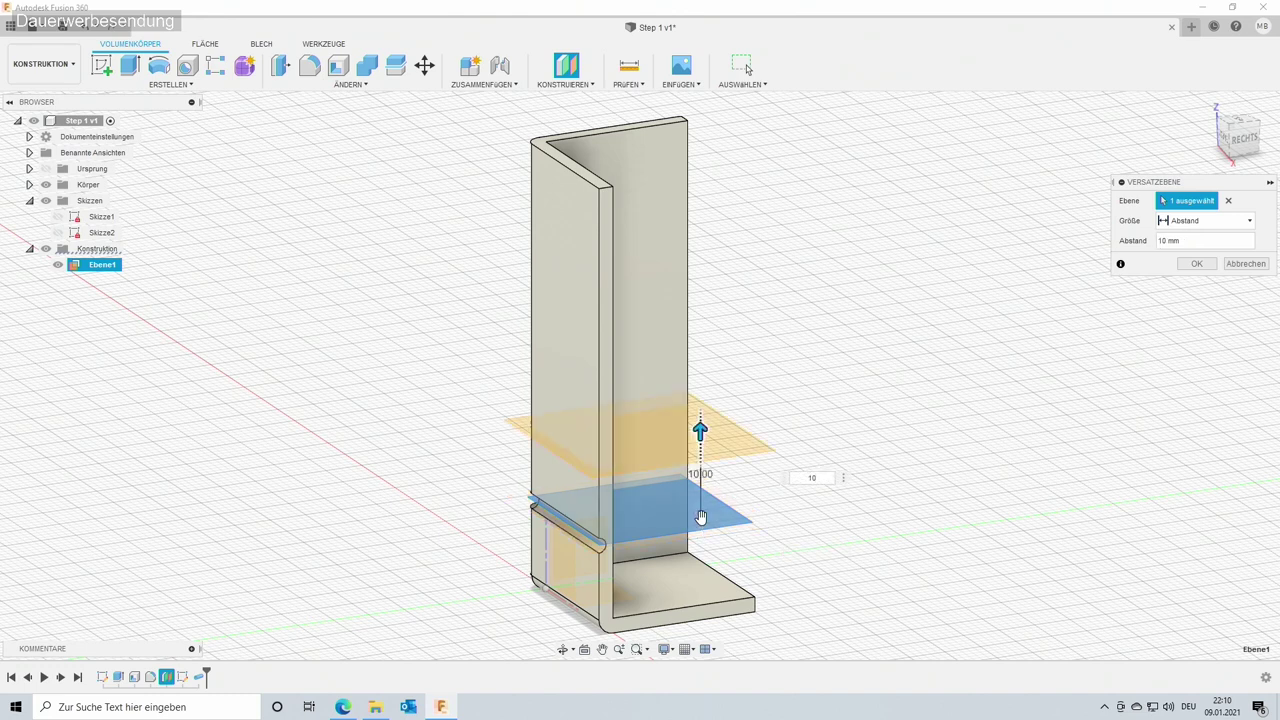
key(Return)
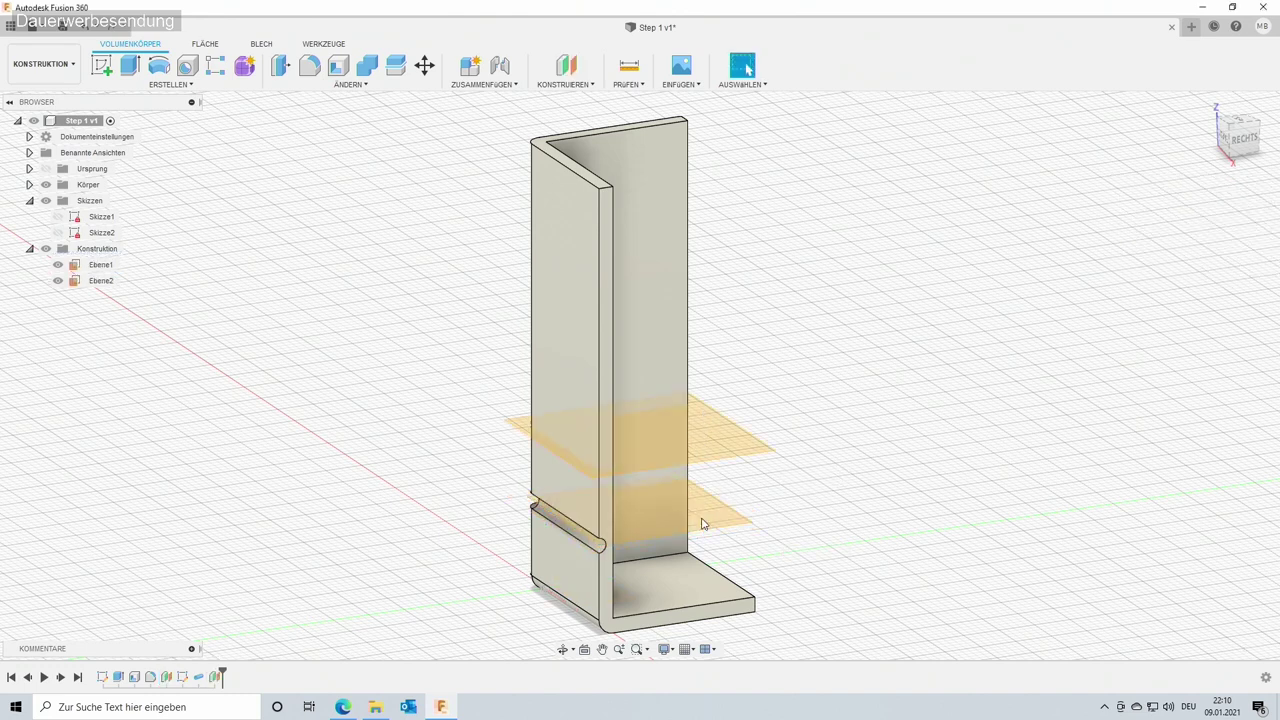
Create Skizze3 on Ebene2 with the projected bottom edge, rounded corner and left outer edge.
click(110, 66)
click(716, 447)
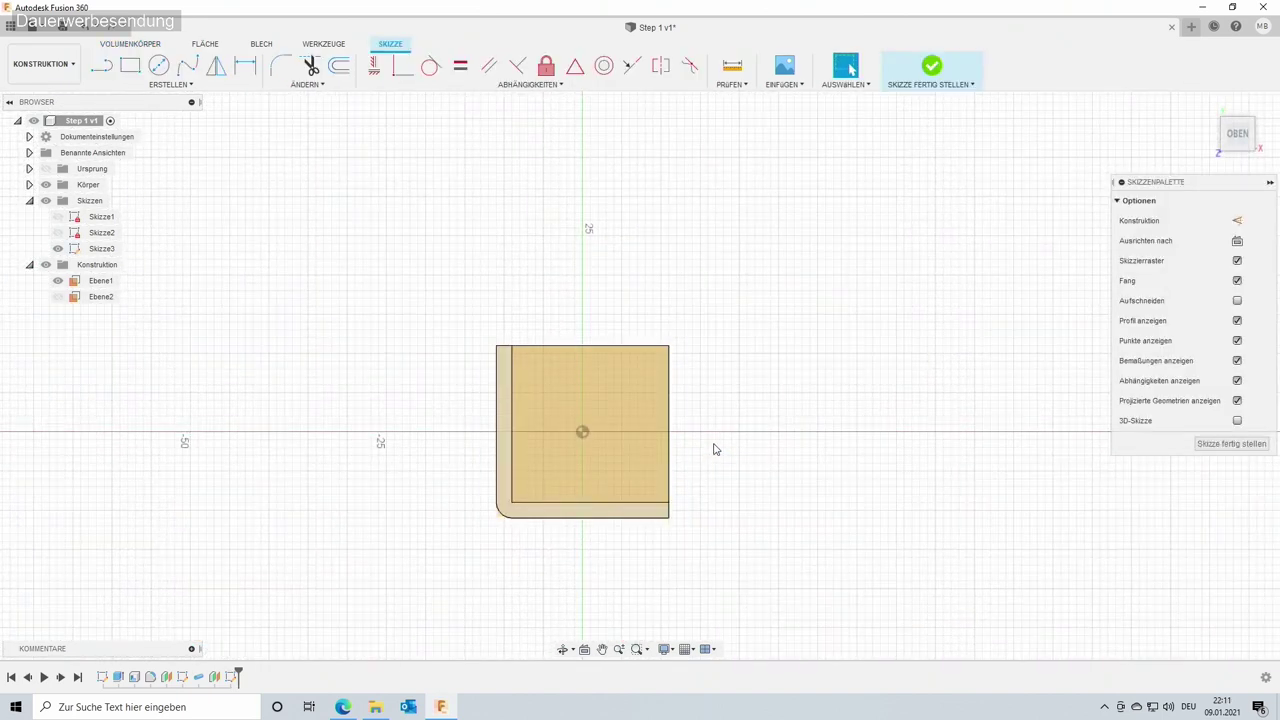
click(170, 84)
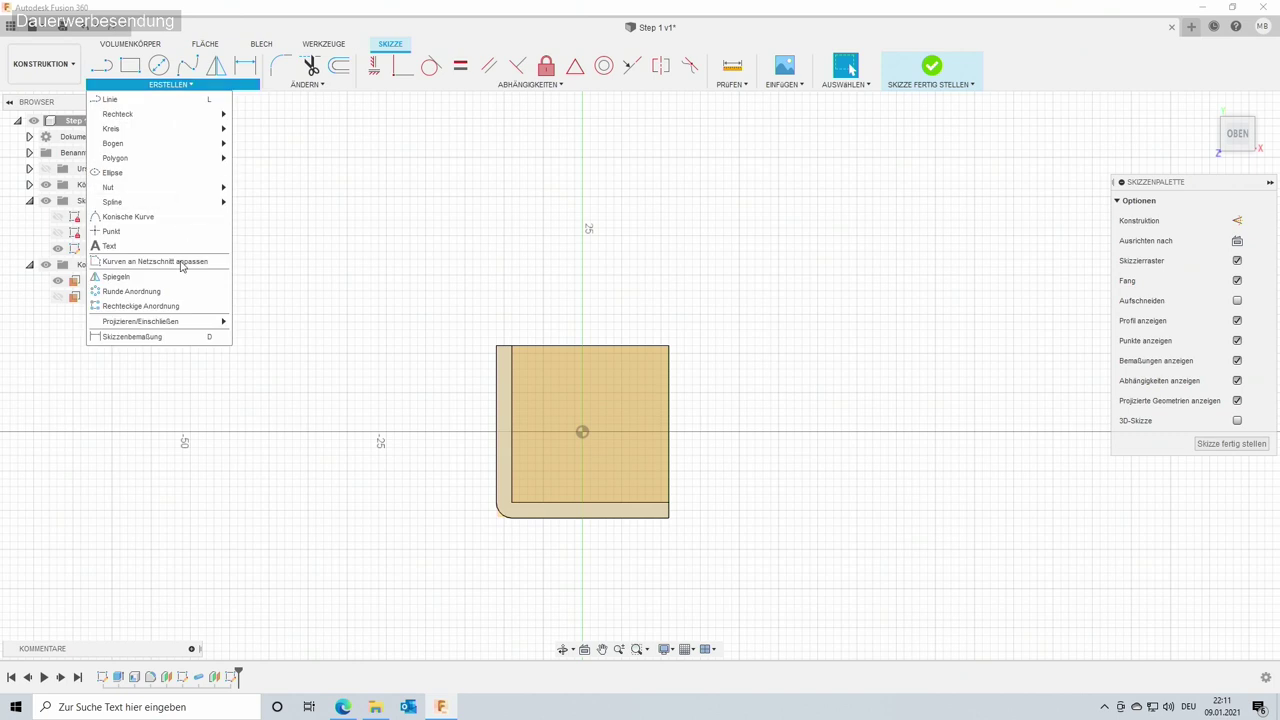
mouse_move(140, 321)
click(246, 324)
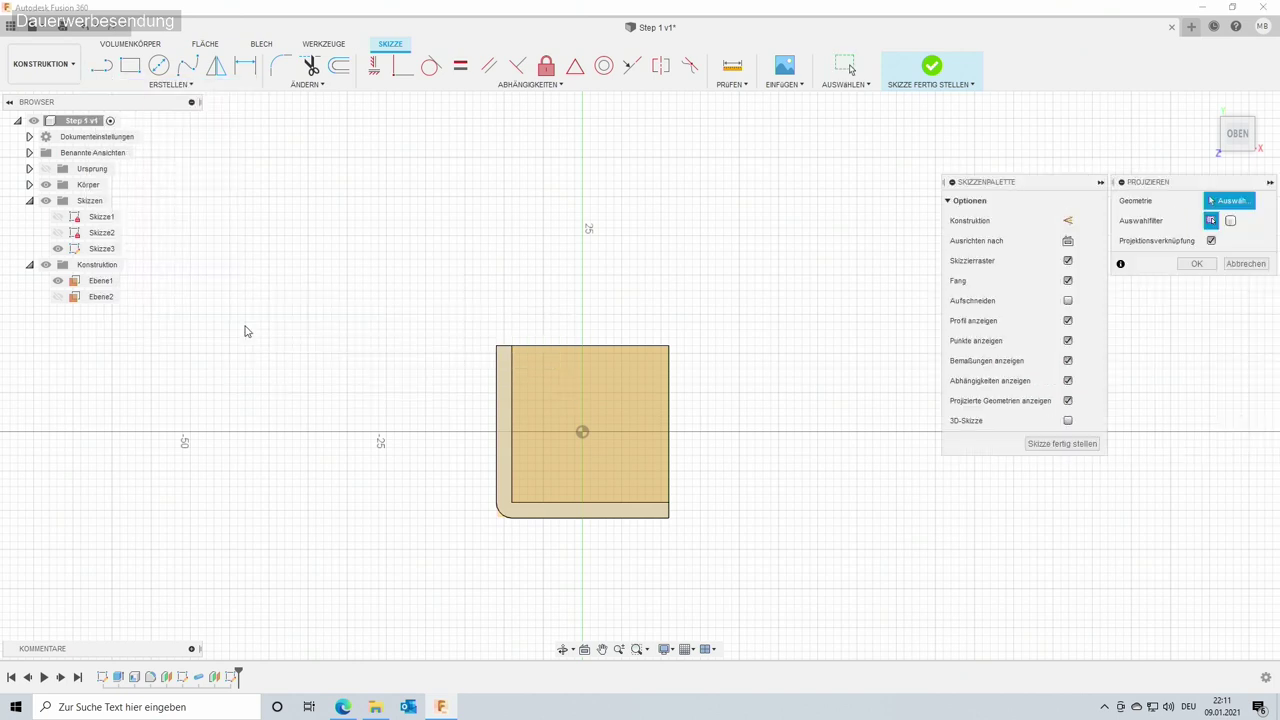
scroll(533, 523, up, 4)
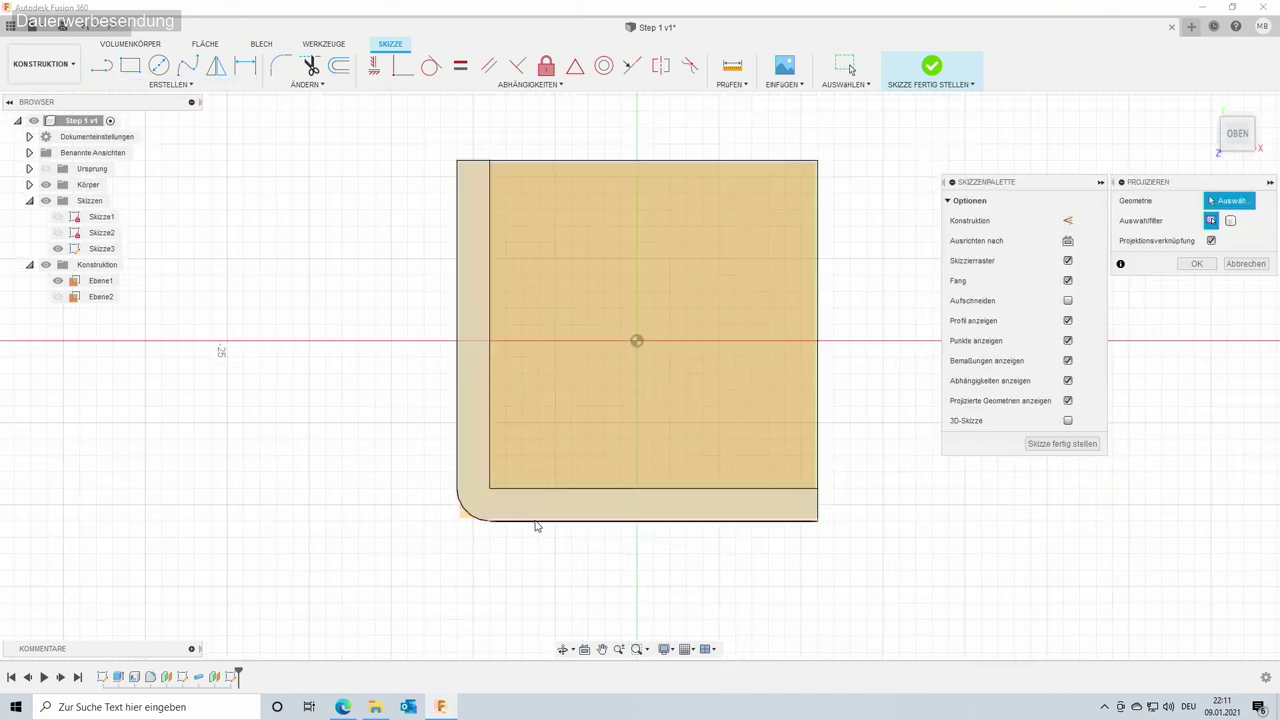
click(535, 521)
click(475, 520)
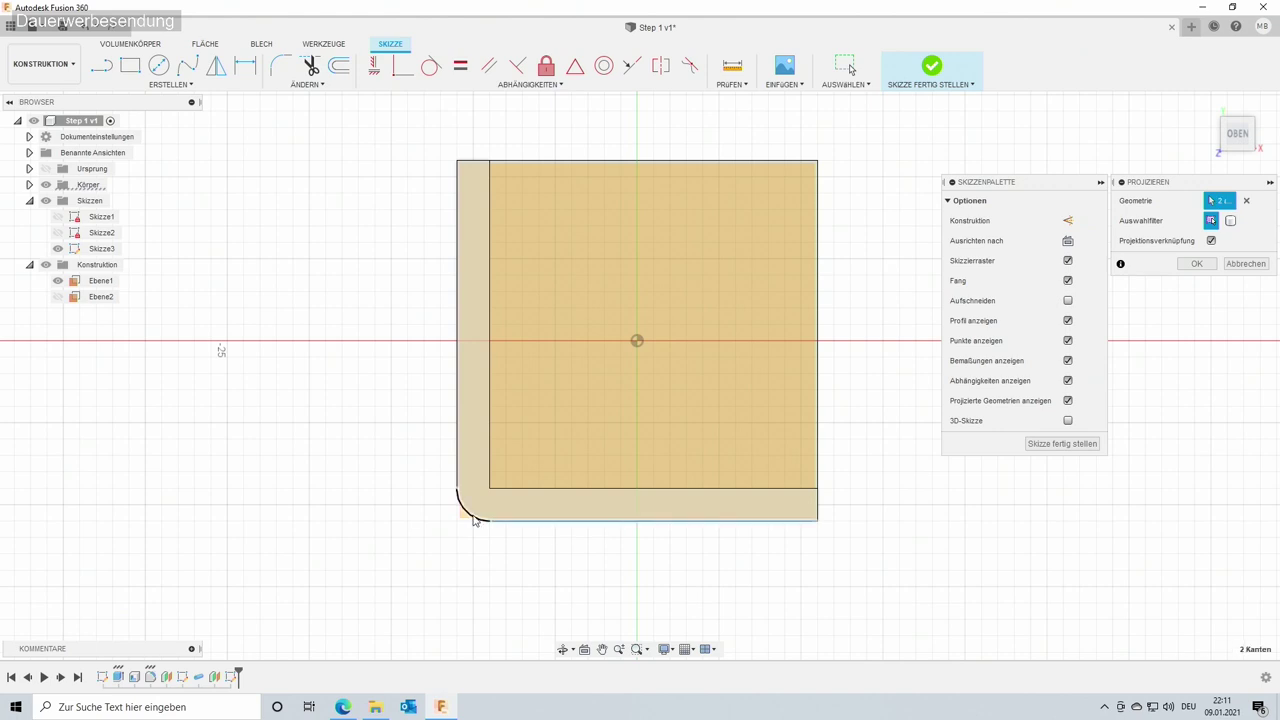
click(459, 455)
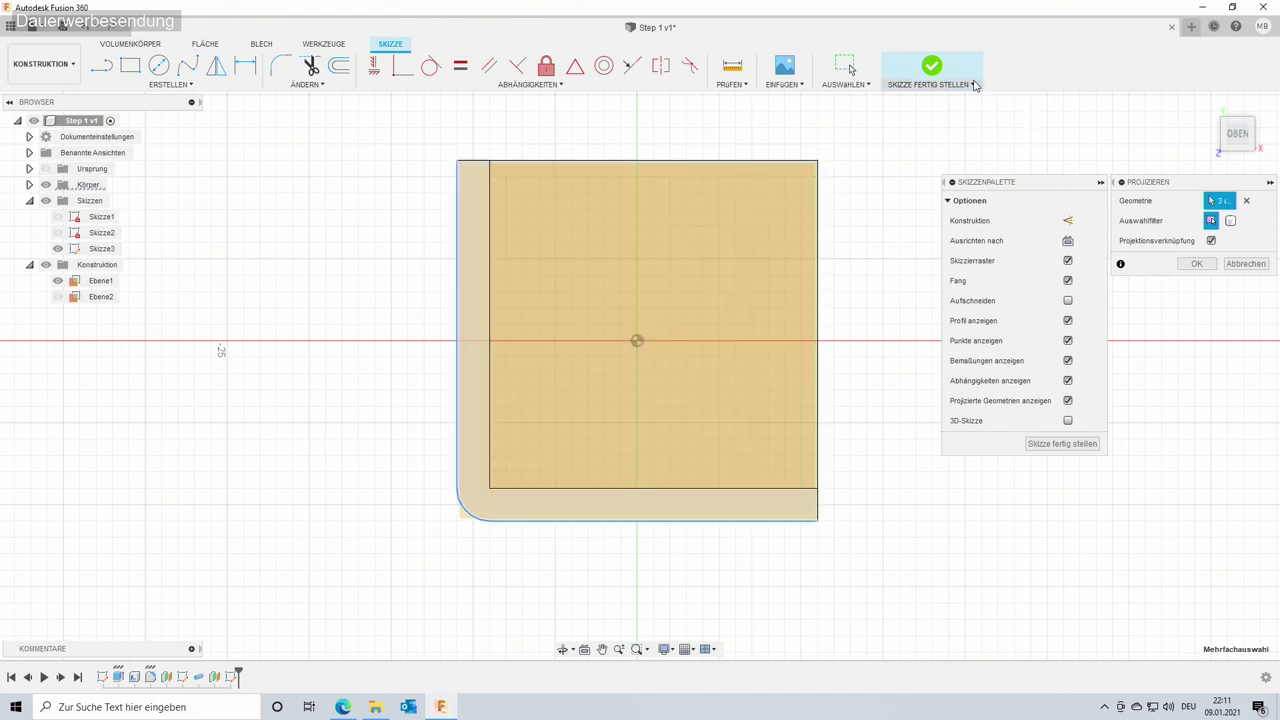
click(936, 72)
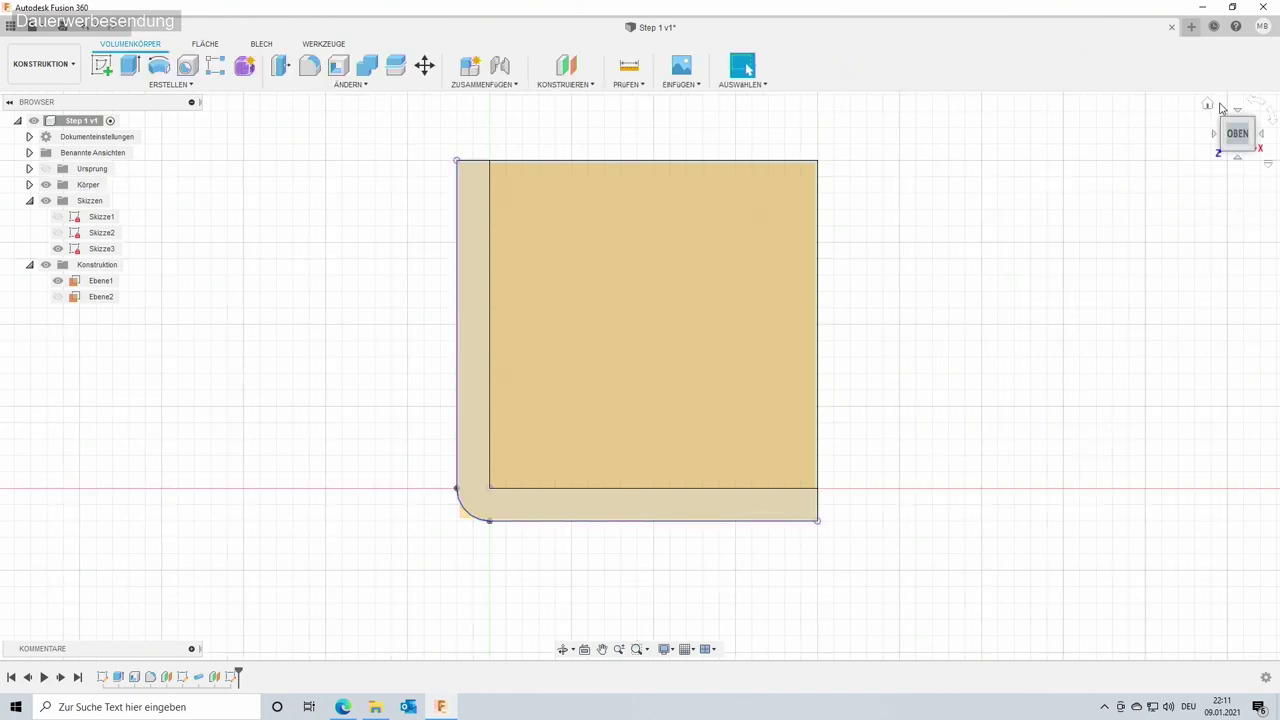
click(1214, 99)
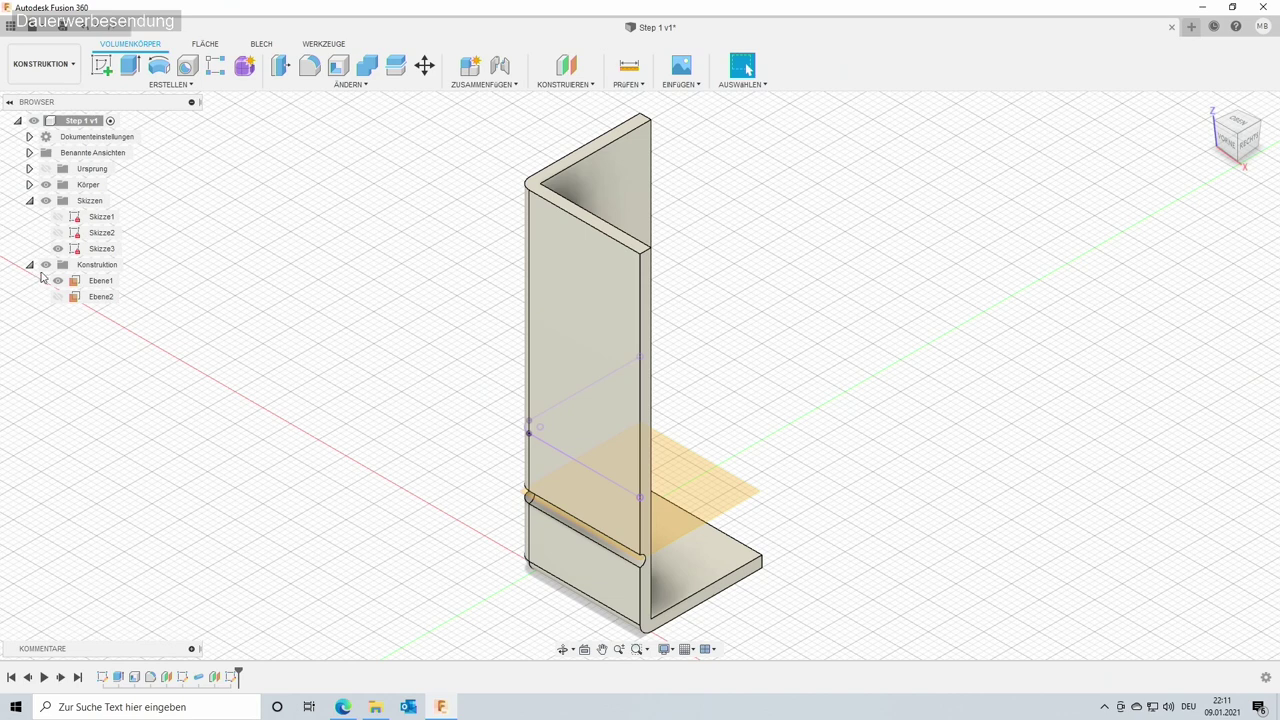
Hide Ebene1 and cut a second 2.00 mm round pipe groove along Skizze3's path.
click(57, 280)
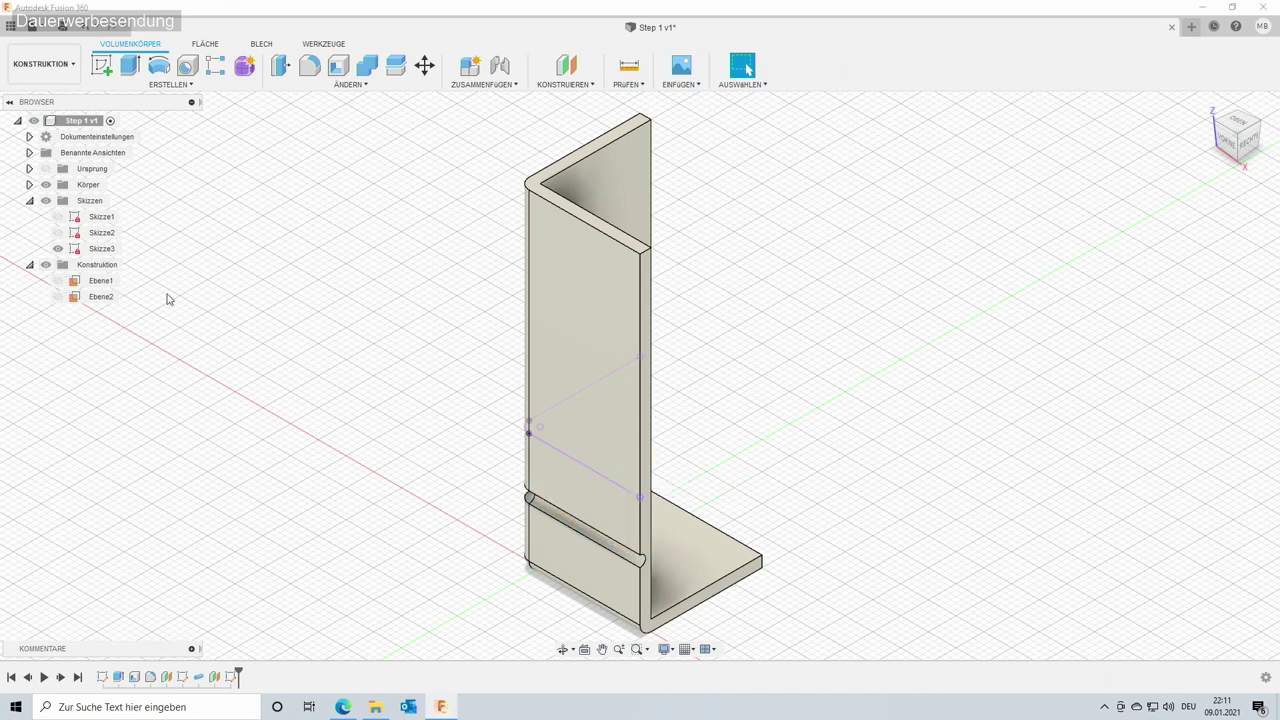
click(188, 86)
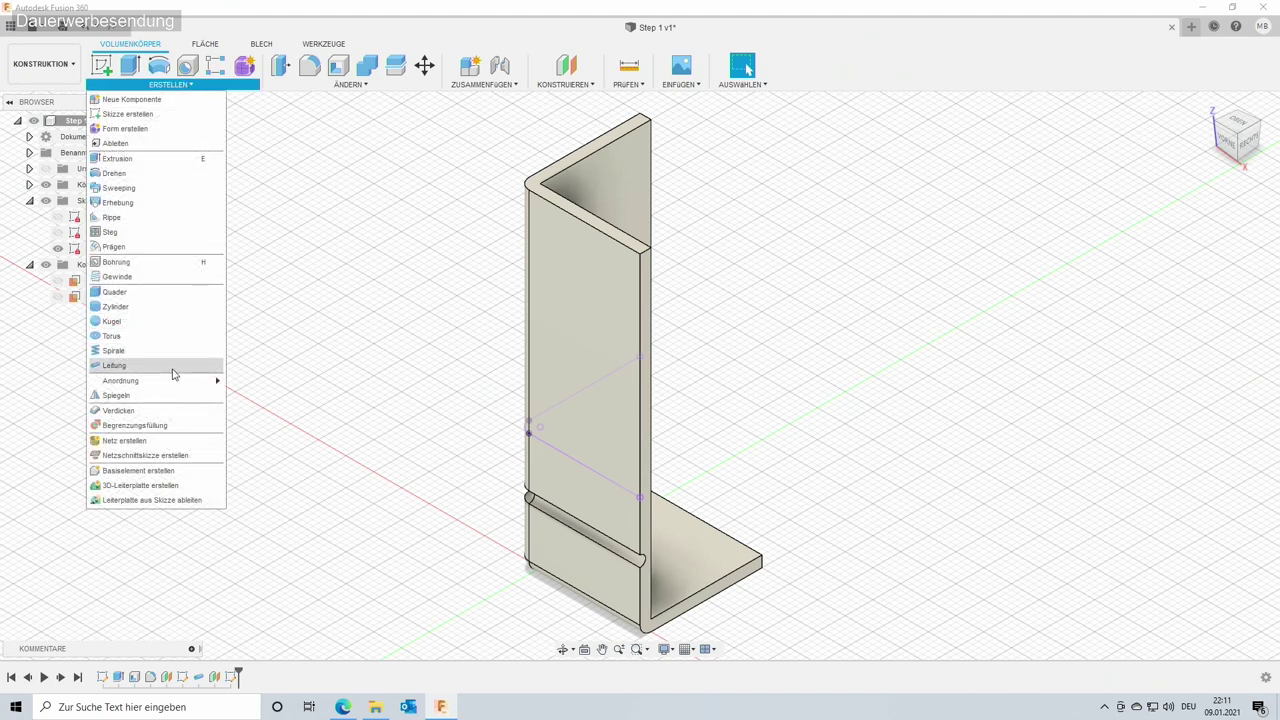
click(114, 365)
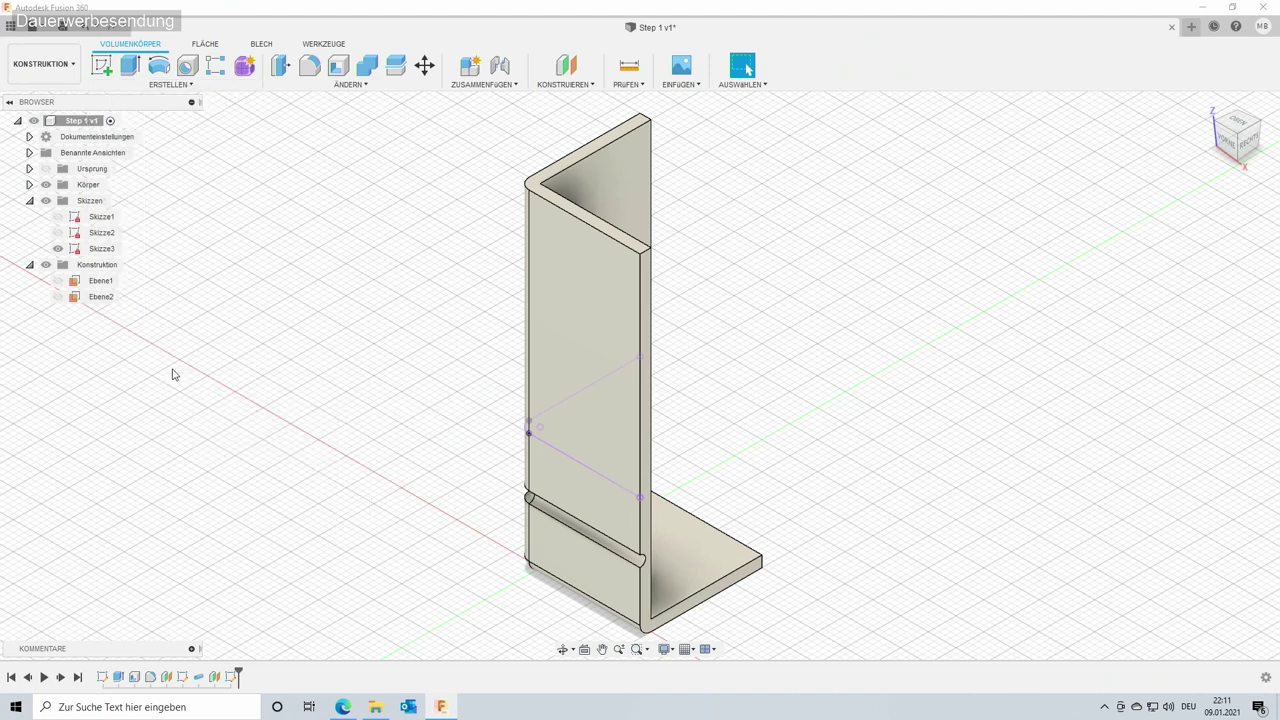
click(615, 488)
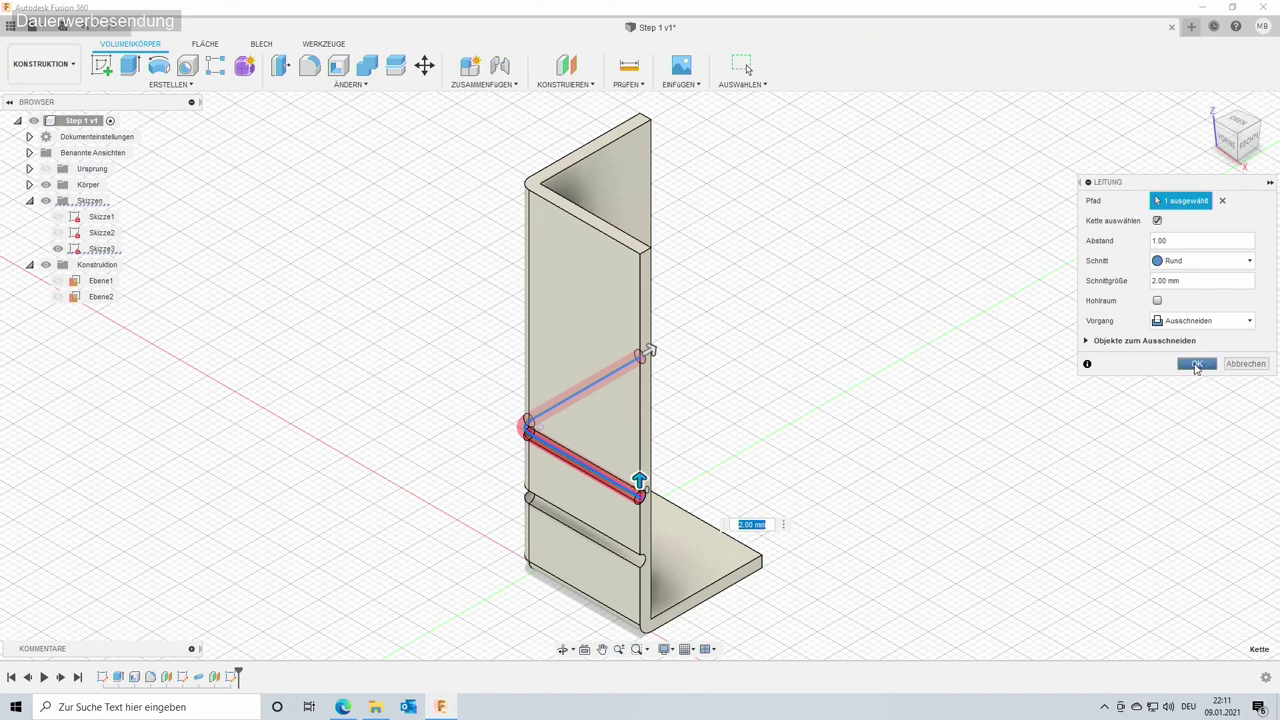
click(1196, 365)
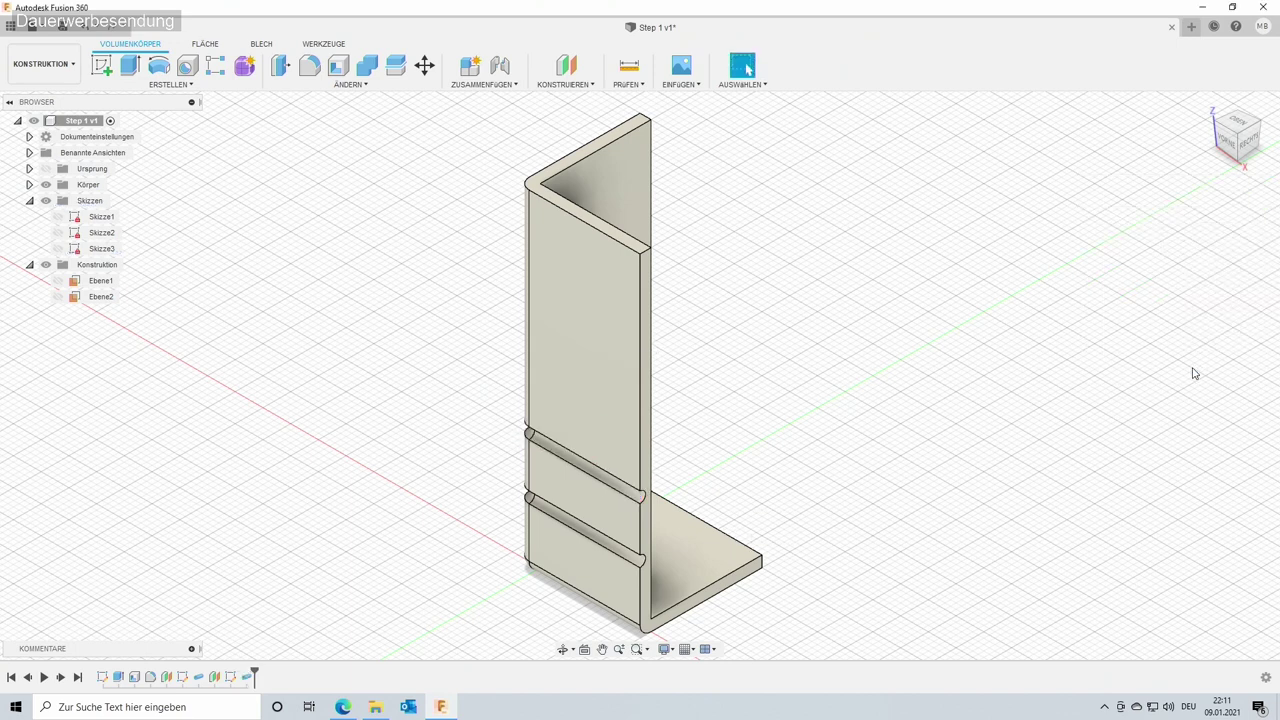
mouse_move(975, 490)
shift+middle_down()
mouse_move(1110, 463)
mouse_move(1134, 471)
mouse_move(1108, 491)
mouse_move(1018, 430)
mouse_move(969, 423)
mouse_move(902, 461)
mouse_move(987, 457)
shift+middle_up()
key(Escape)
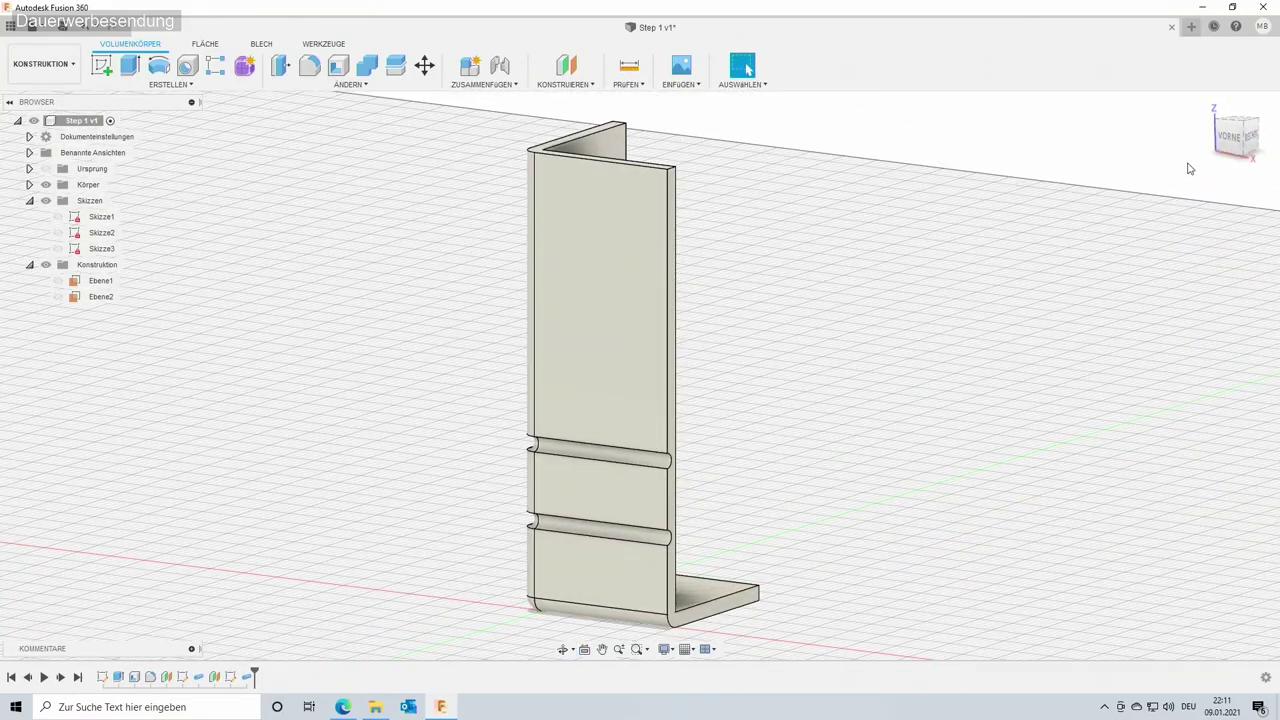
click(1208, 105)
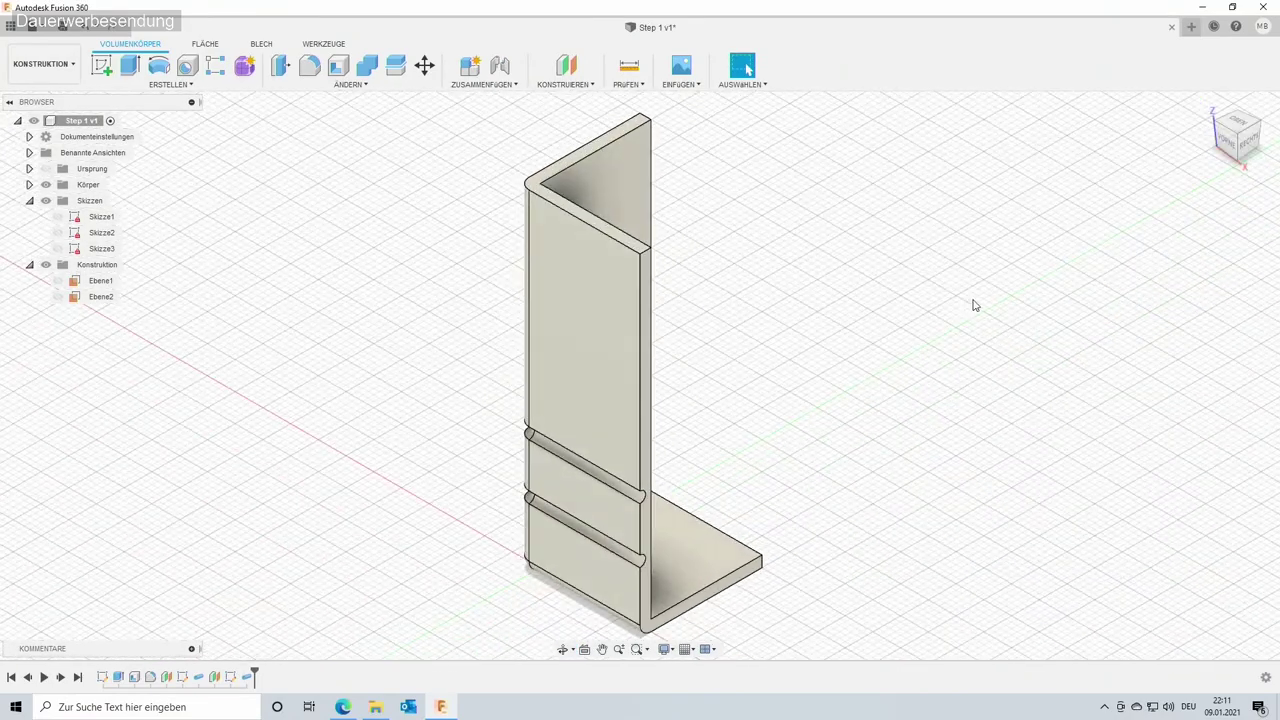